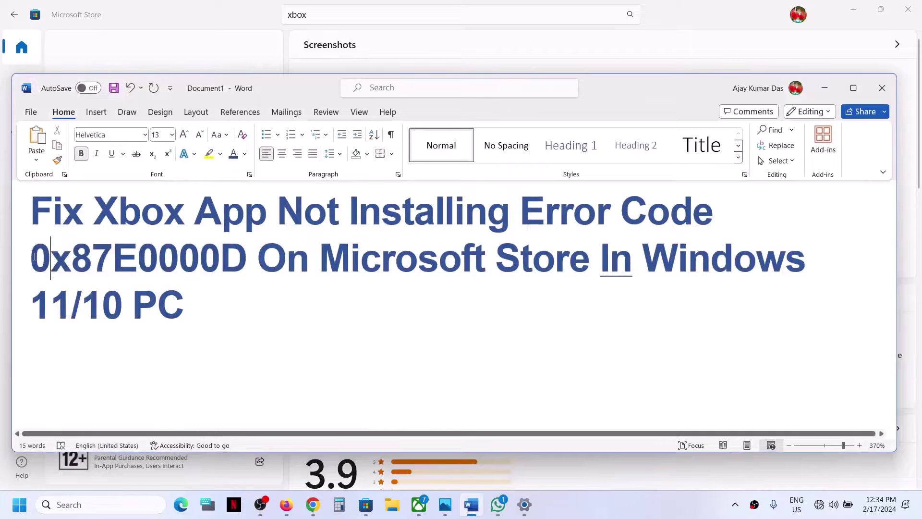
Highlight the error code 0x87E0000D in the Word document's title and minimize the document
{"action": "left_click_drag", "start_coordinate": [31, 262], "coordinate": [242, 260]}
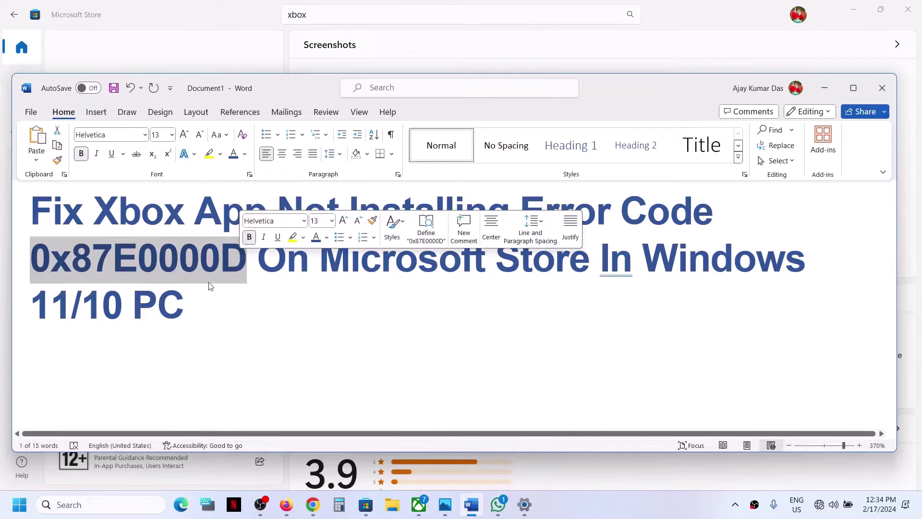
{"action": "left_click", "coordinate": [824, 87]}
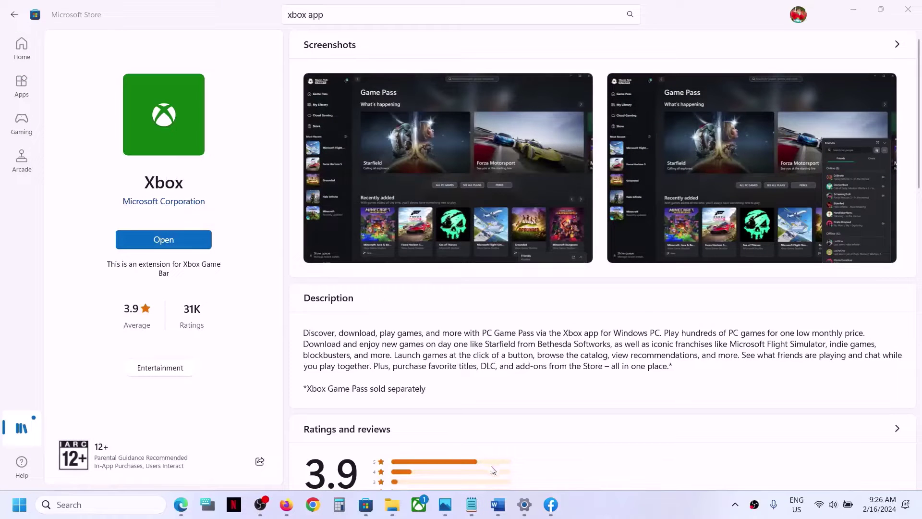
Copy the xbox-app-for-pc link from the Word notes and open it in Chrome
{"action": "left_click", "coordinate": [498, 505]}
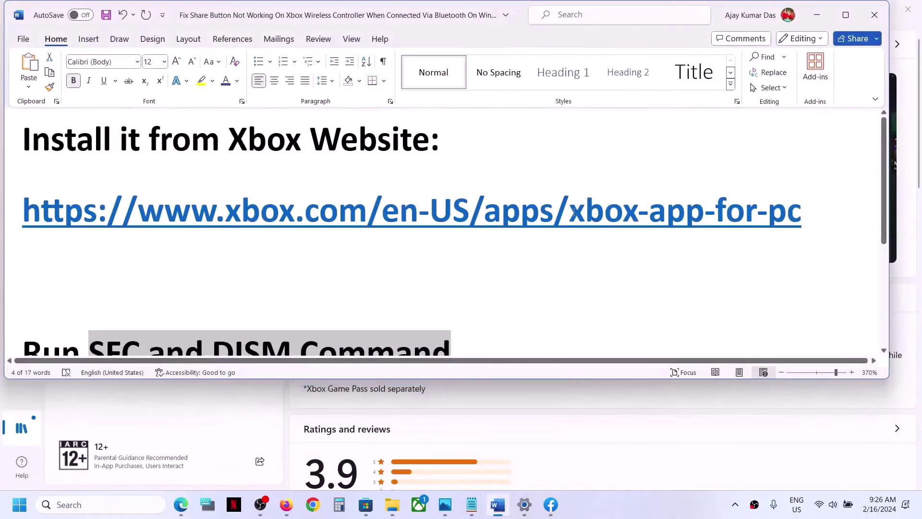
{"action": "triple_click", "coordinate": [577, 213]}
{"action": "key", "text": "ctrl+c"}
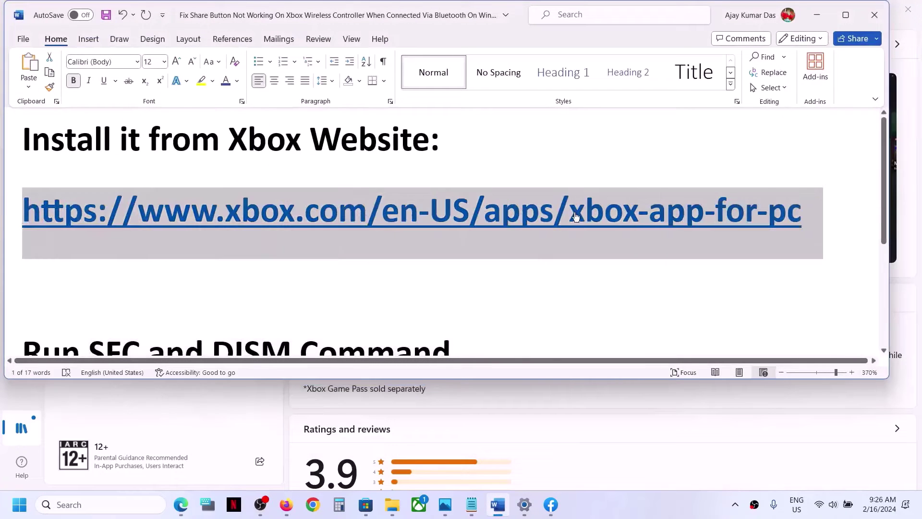
{"action": "left_click", "coordinate": [312, 512]}
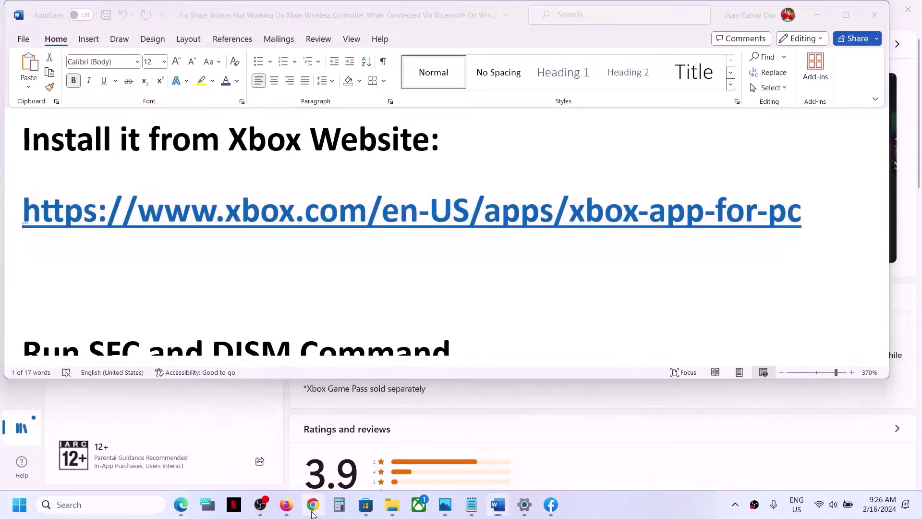
{"action": "key", "text": "ctrl+v"}
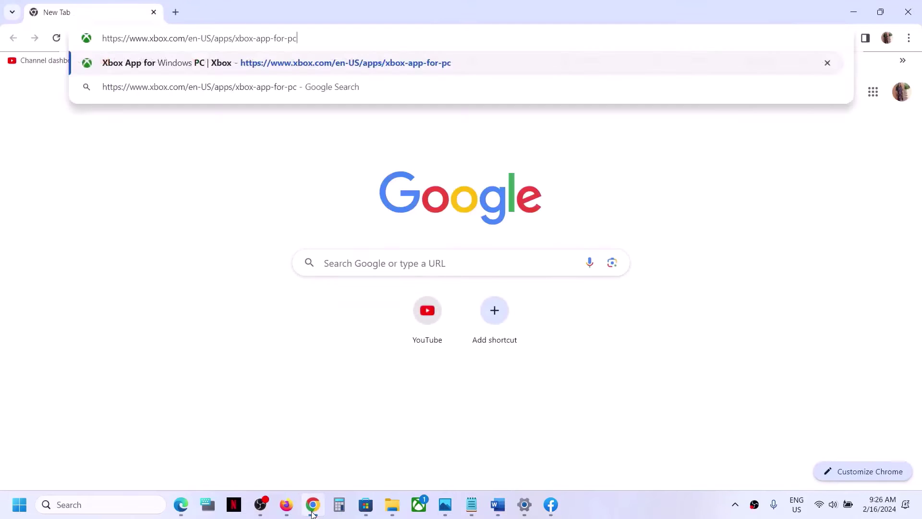
{"action": "key", "text": "Return"}
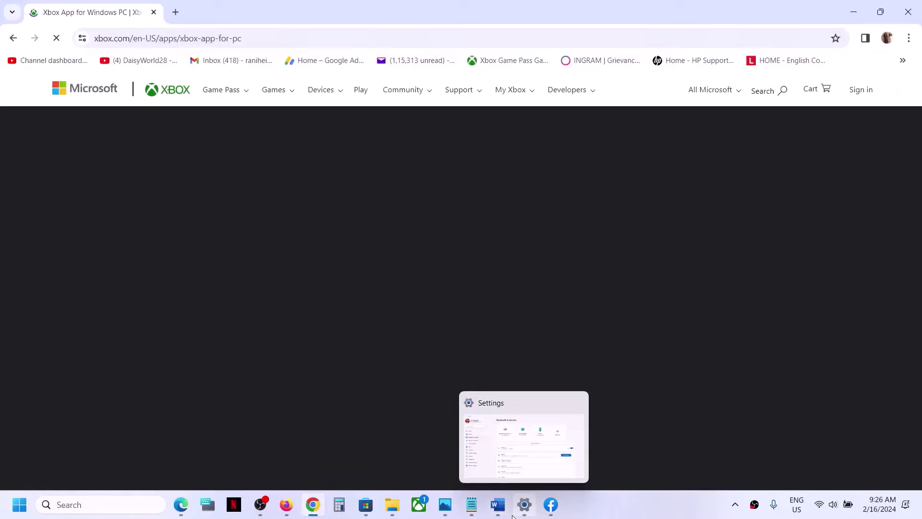
{"action": "mouse_move", "coordinate": [445, 504]}
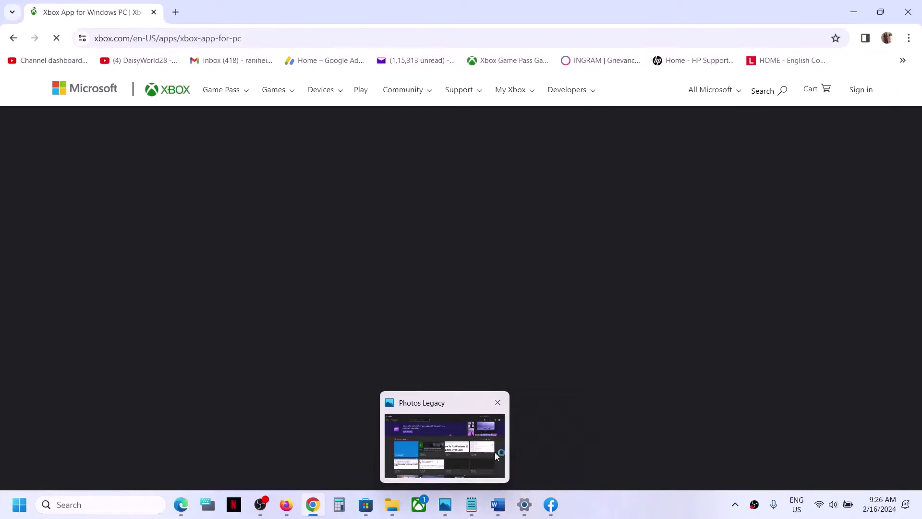
Download the Xbox app for Windows PC from the page and run XboxInstaller (1).exe
{"action": "scroll", "coordinate": [483, 312], "scroll_direction": "down", "scroll_amount": 12}
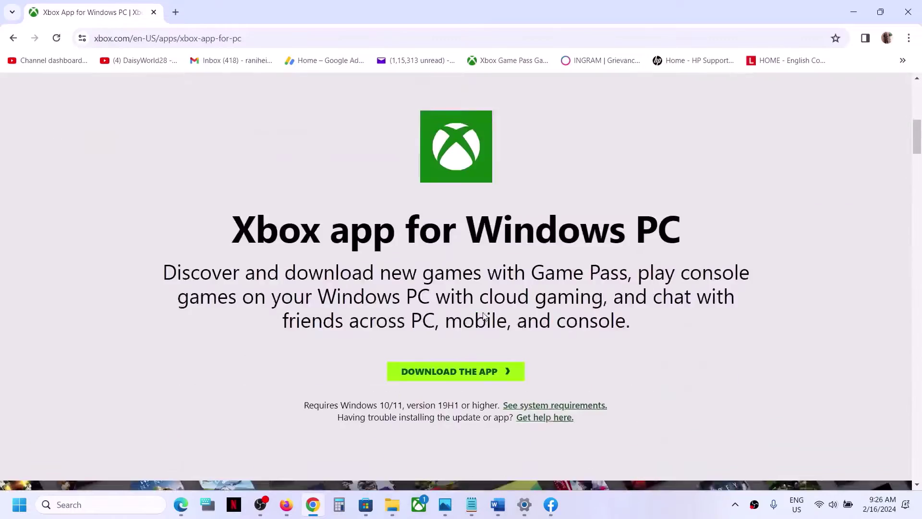
{"action": "scroll", "coordinate": [484, 316], "scroll_direction": "up", "scroll_amount": 2}
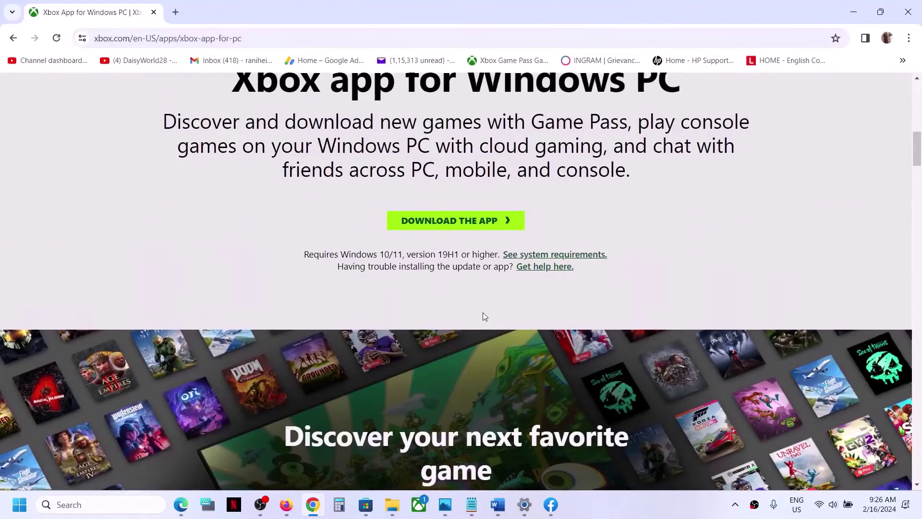
{"action": "left_click", "coordinate": [468, 221]}
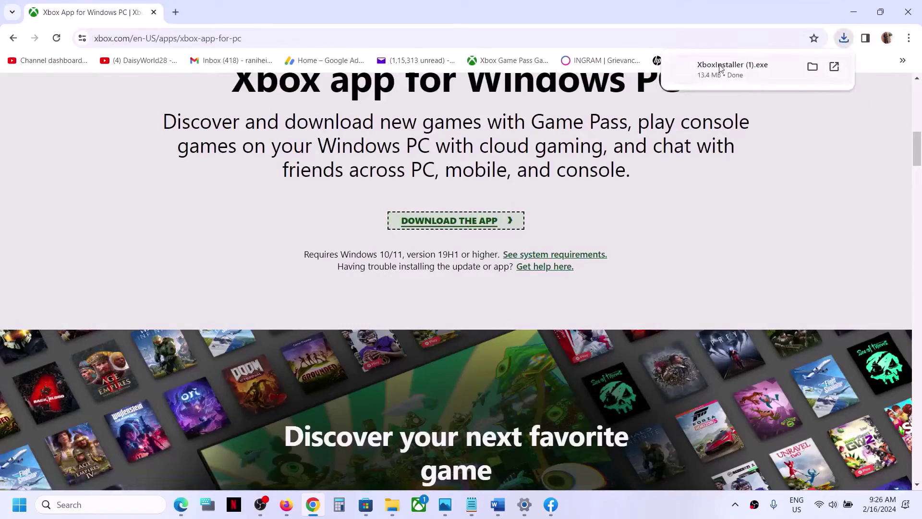
{"action": "left_click", "coordinate": [720, 69]}
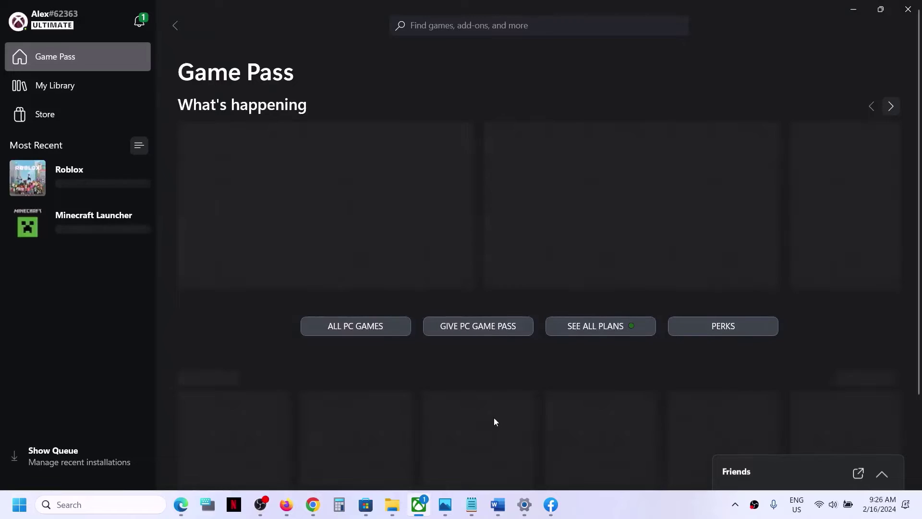
Switch to the Word notes and highlight "SFC and DISM Command" in the section heading
{"action": "left_click", "coordinate": [497, 504]}
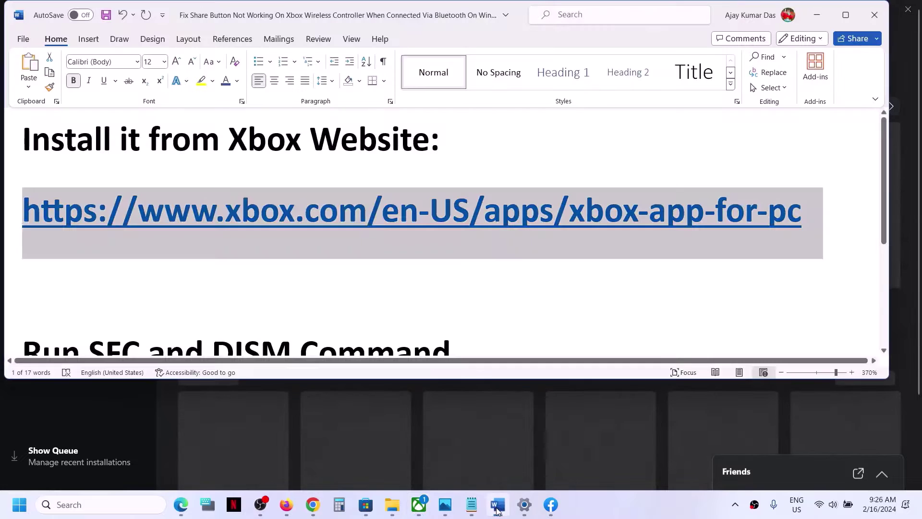
{"action": "scroll", "coordinate": [436, 281], "scroll_direction": "down", "scroll_amount": 3}
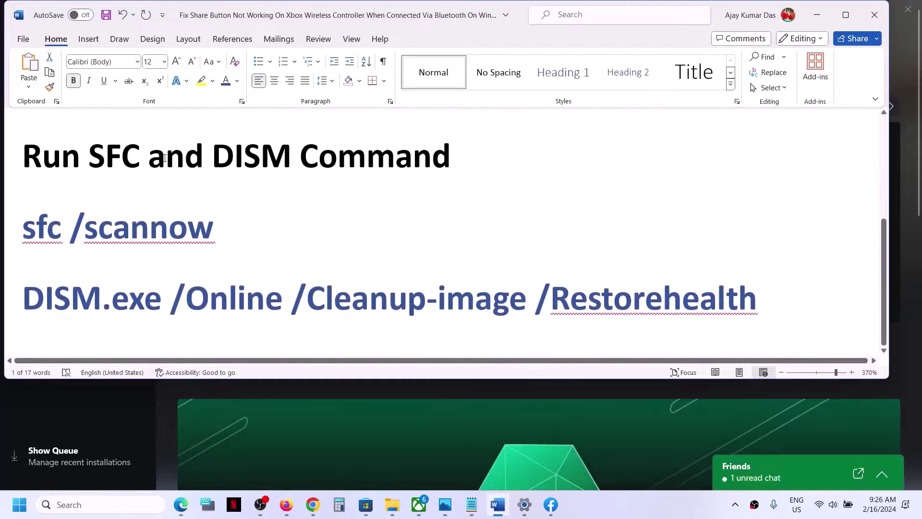
{"action": "left_click_drag", "start_coordinate": [92, 153], "coordinate": [450, 158]}
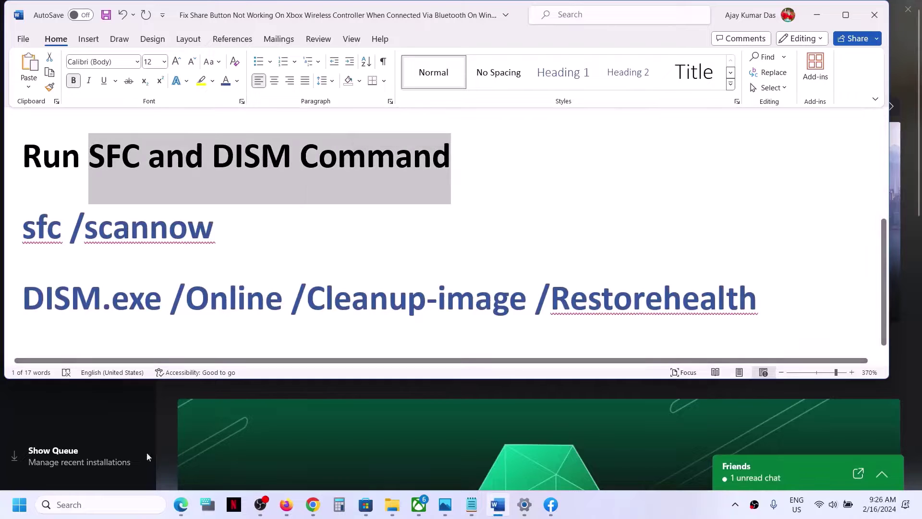
Search Windows for "powershell" and launch Windows PowerShell as administrator
{"action": "left_click", "coordinate": [91, 503]}
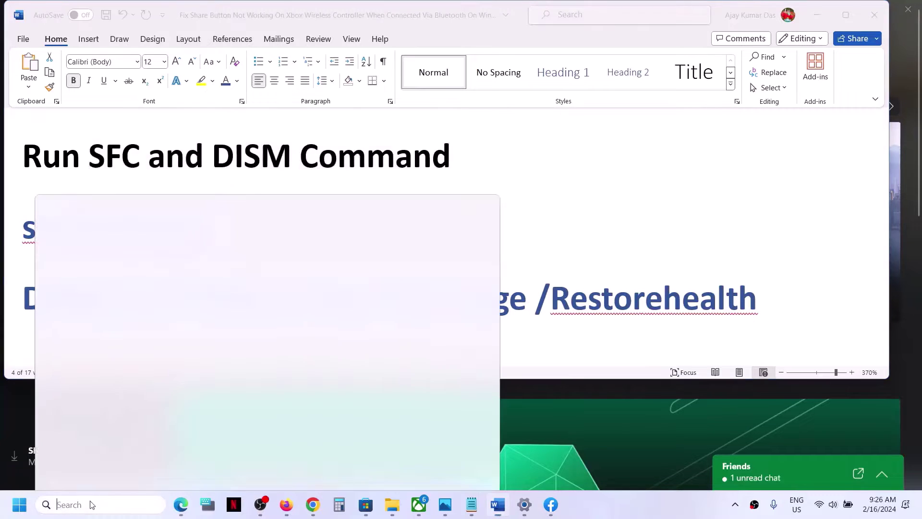
{"action": "type", "text": "powershell"}
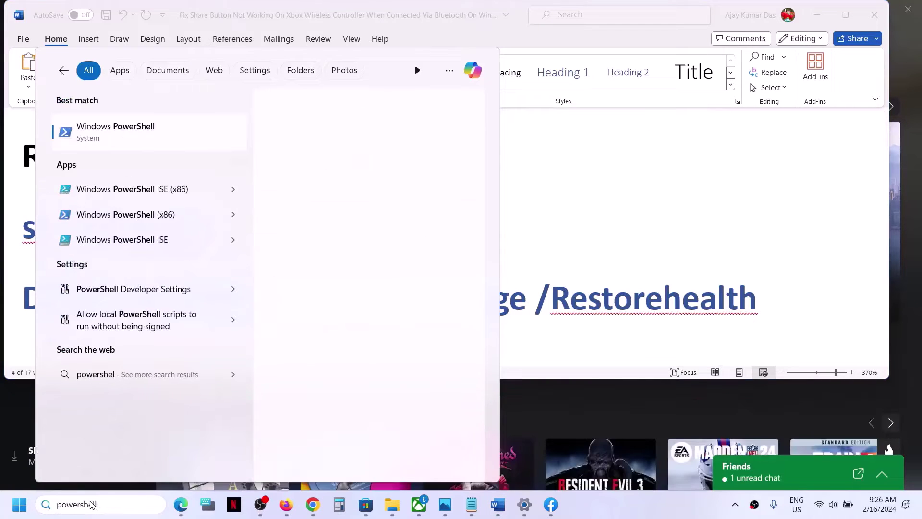
{"action": "right_click", "coordinate": [138, 140]}
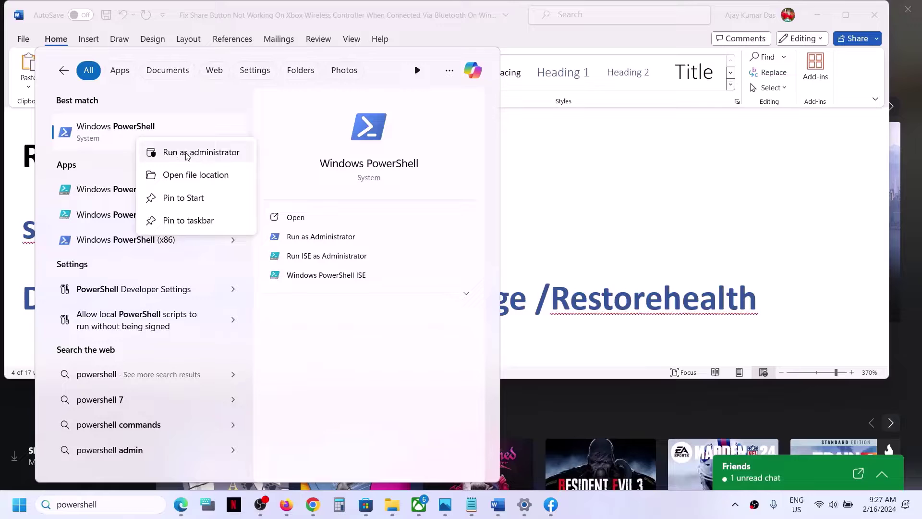
{"action": "left_click", "coordinate": [186, 153]}
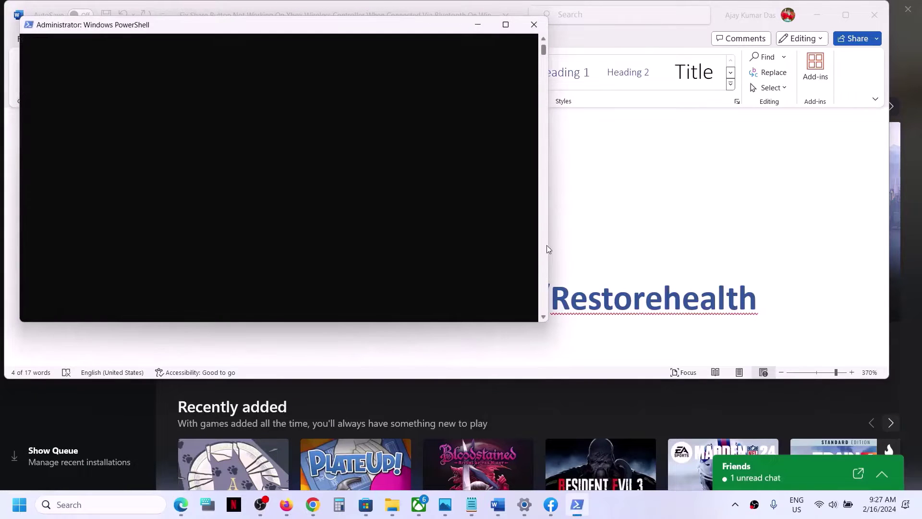
Copy the sfc /scannow command from the Word notes and run it in the administrator PowerShell window
{"action": "left_click", "coordinate": [565, 244]}
{"action": "left_click_drag", "start_coordinate": [228, 232], "coordinate": [12, 229]}
{"action": "key", "text": "ctrl+c"}
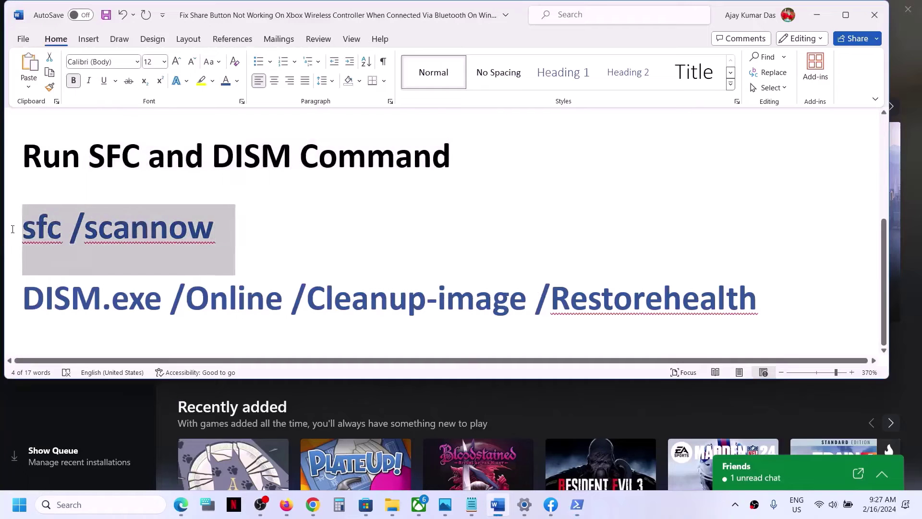
{"action": "key", "text": "alt+Tab"}
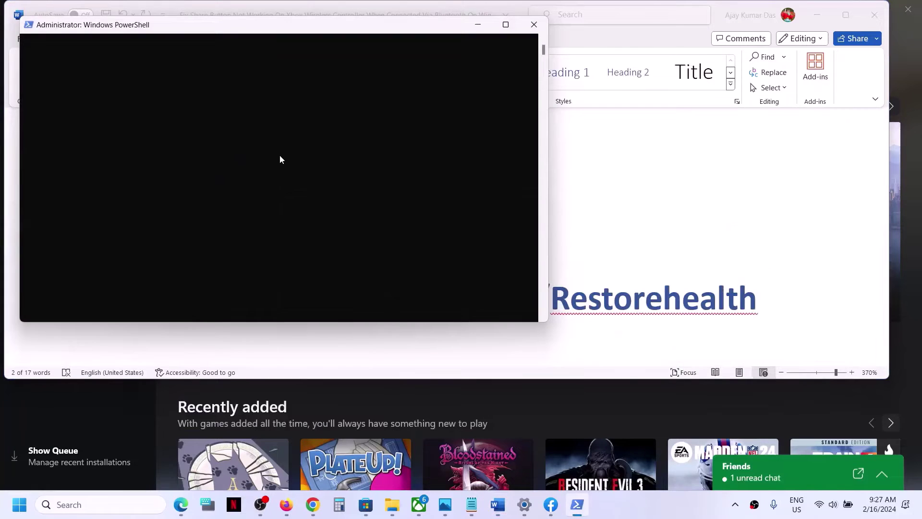
{"action": "key", "text": "ctrl+v"}
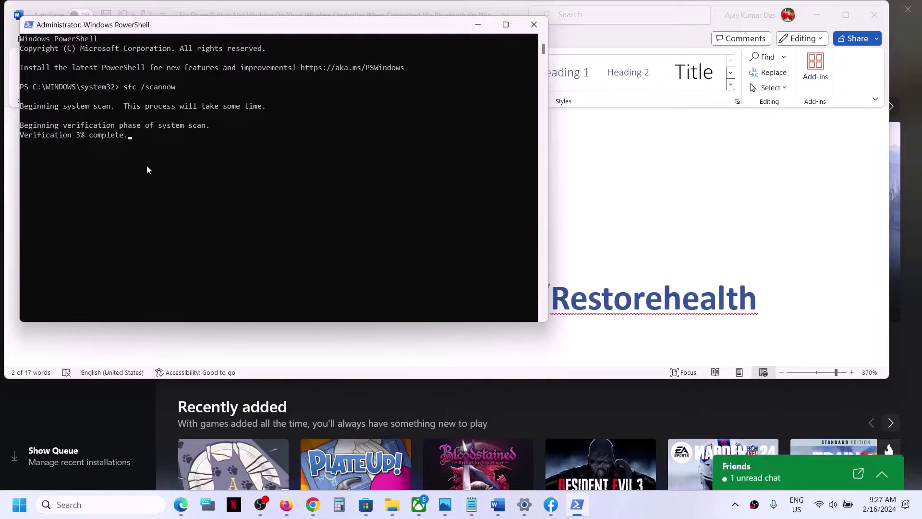
Select the DISM.exe /Online /Cleanup-image /Restorehealth line in the Word notes and check the SFC scan's progress in PowerShell
{"action": "key", "text": "alt+Tab"}
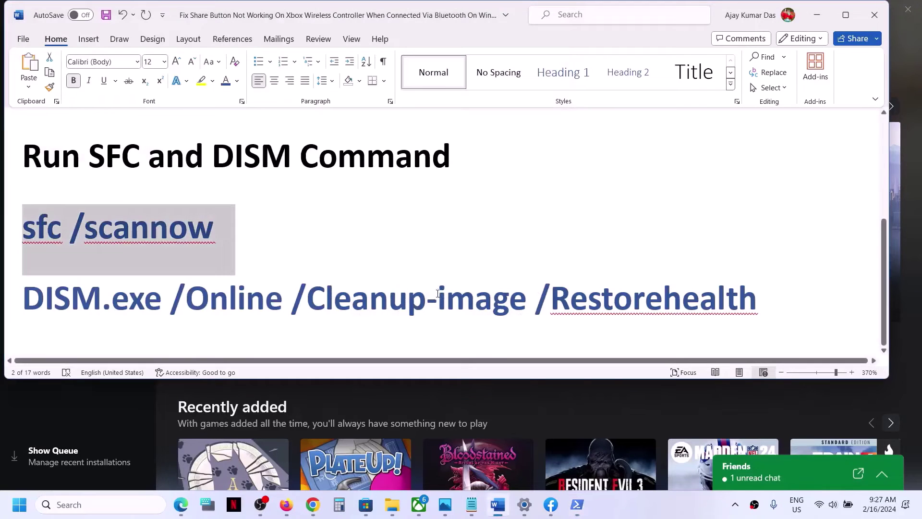
{"action": "double_click", "coordinate": [436, 294]}
{"action": "key", "text": "alt+Tab"}
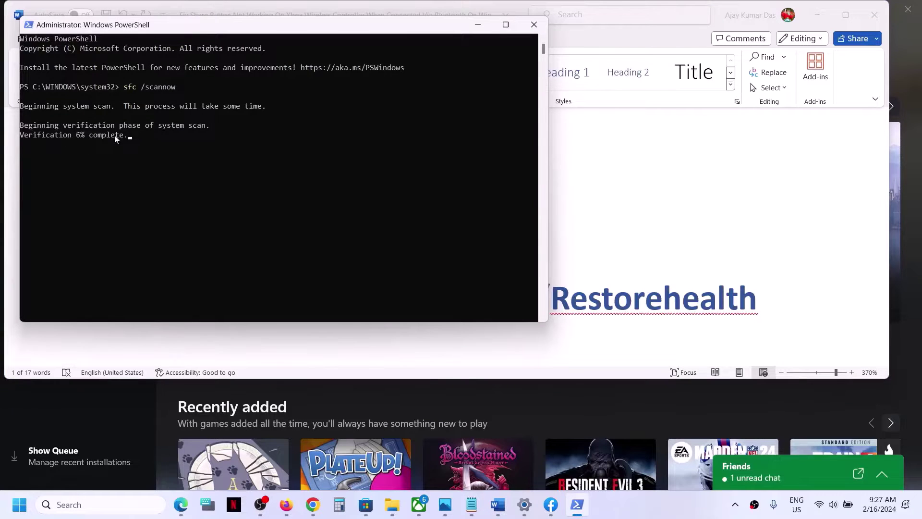
{"action": "key", "text": "alt+Tab"}
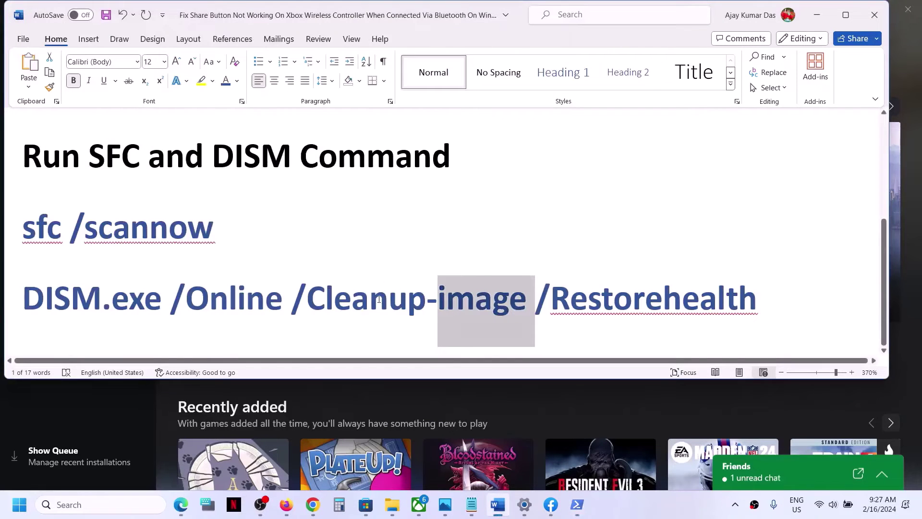
{"action": "triple_click", "coordinate": [379, 298]}
{"action": "key", "text": "alt+Tab"}
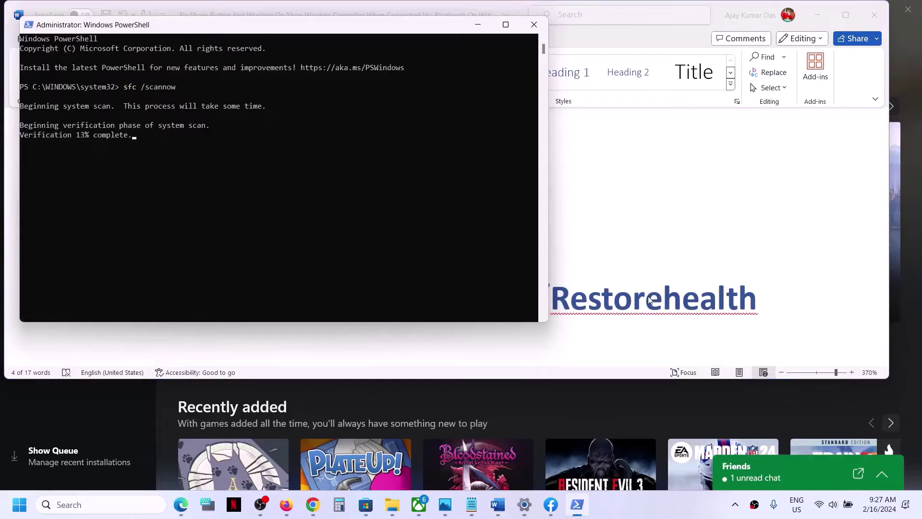
{"action": "key", "text": "alt+Tab"}
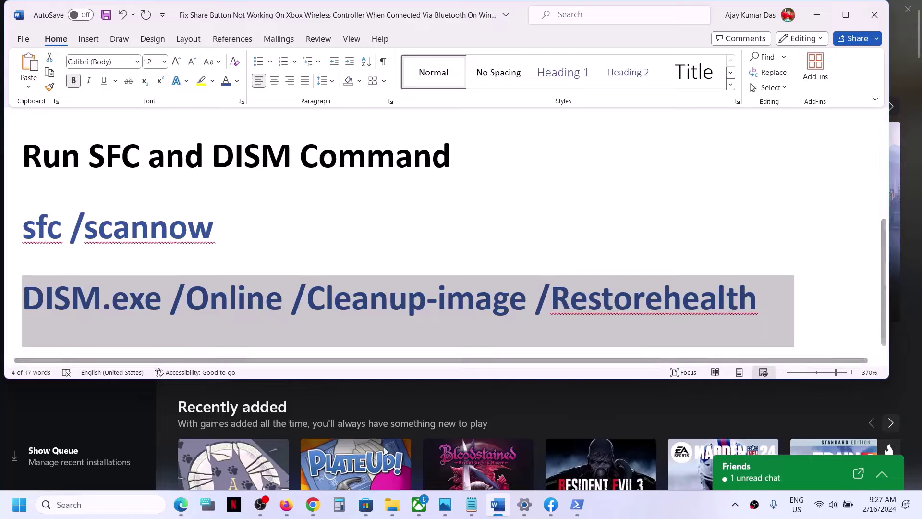
Look over the Xbox listing in Microsoft Store and the Xbox app download page in Chrome, then minimize Chrome
{"action": "left_click", "coordinate": [368, 508]}
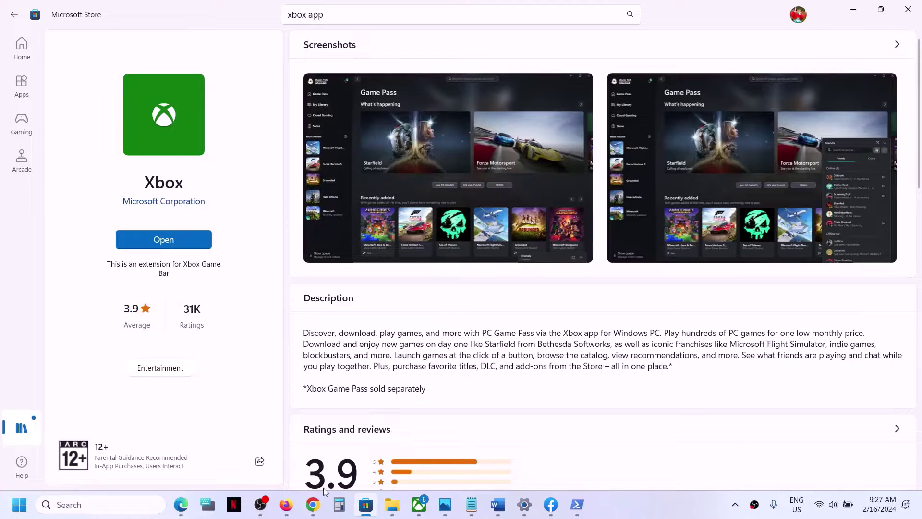
{"action": "left_click", "coordinate": [320, 507]}
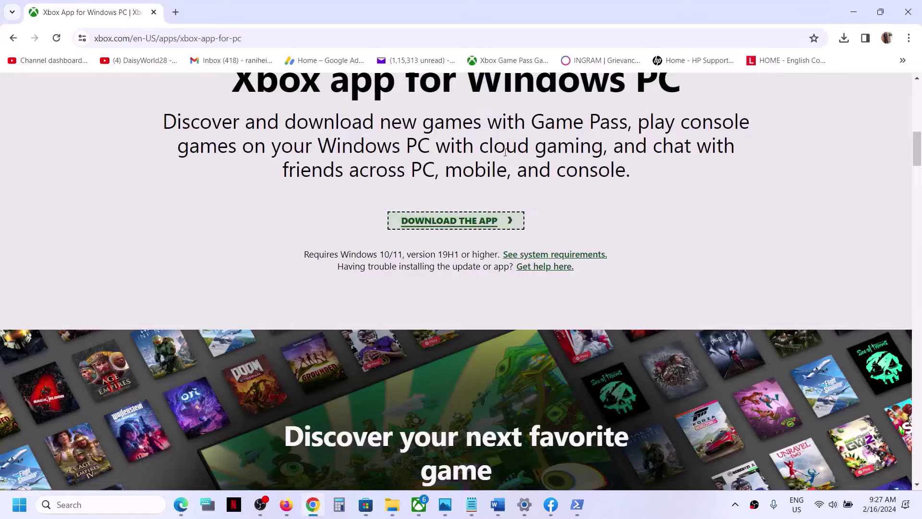
{"action": "scroll", "coordinate": [548, 123], "scroll_direction": "up", "scroll_amount": 5}
{"action": "left_click", "coordinate": [849, 4]}
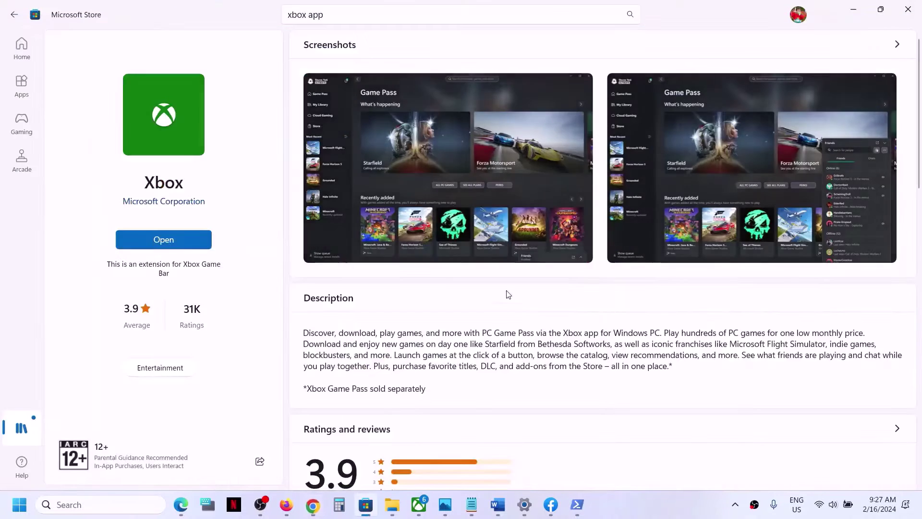
Show the Microsoft Store error notes in Word, highlight "Logout and login with correct account" in Step 1, and minimize the document
{"action": "left_click", "coordinate": [659, 507]}
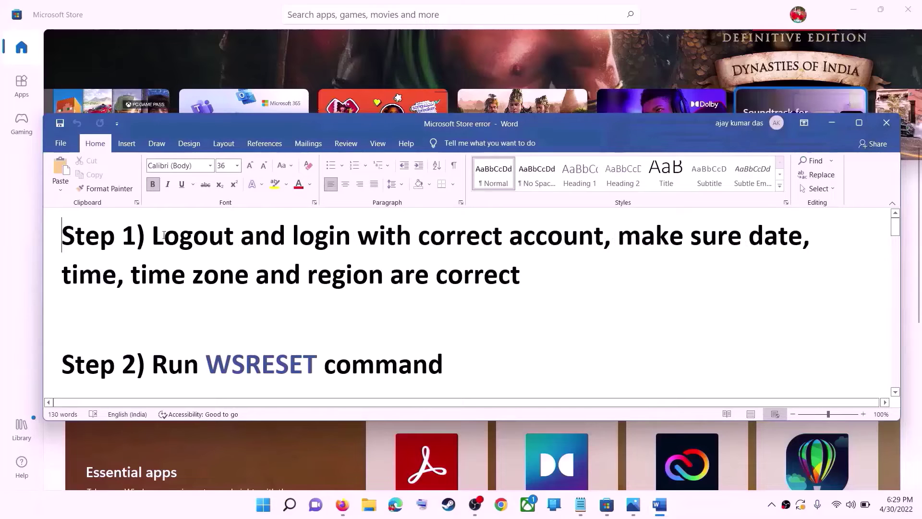
{"action": "left_click_drag", "start_coordinate": [152, 235], "coordinate": [604, 238]}
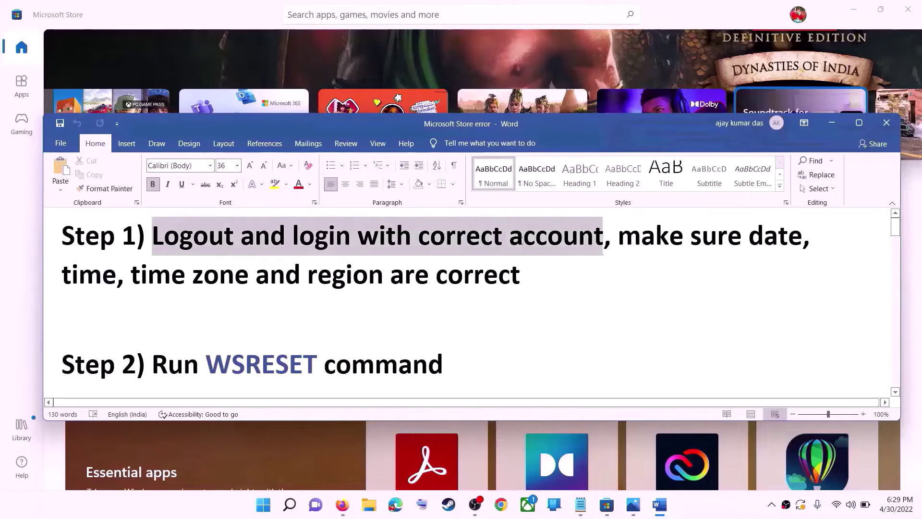
{"action": "left_click", "coordinate": [833, 124]}
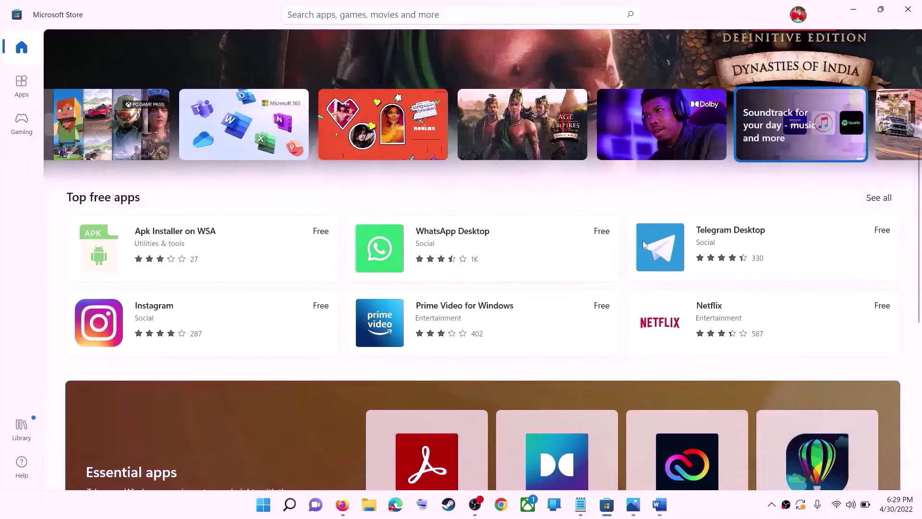
Sign out of Microsoft Store and sign back in with the first listed Microsoft account
{"action": "scroll", "coordinate": [675, 294], "scroll_direction": "down", "scroll_amount": 1}
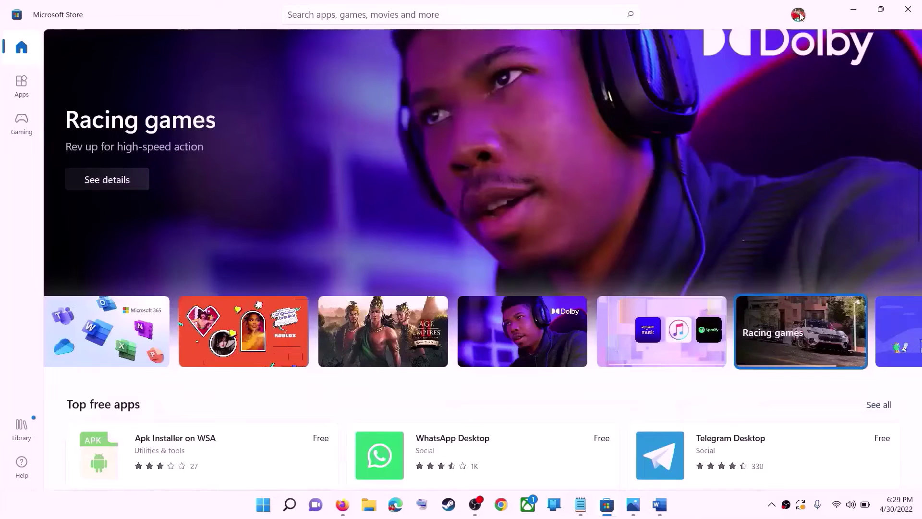
{"action": "left_click", "coordinate": [798, 15]}
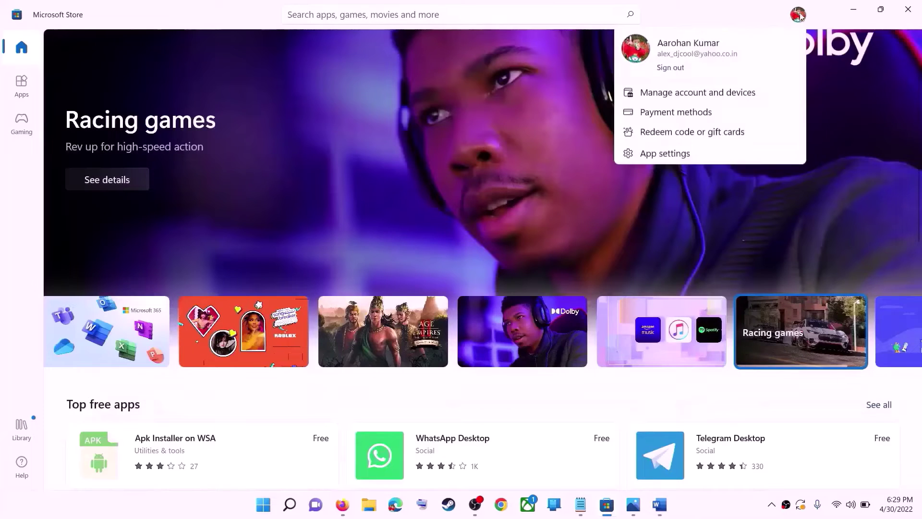
{"action": "left_click", "coordinate": [659, 72]}
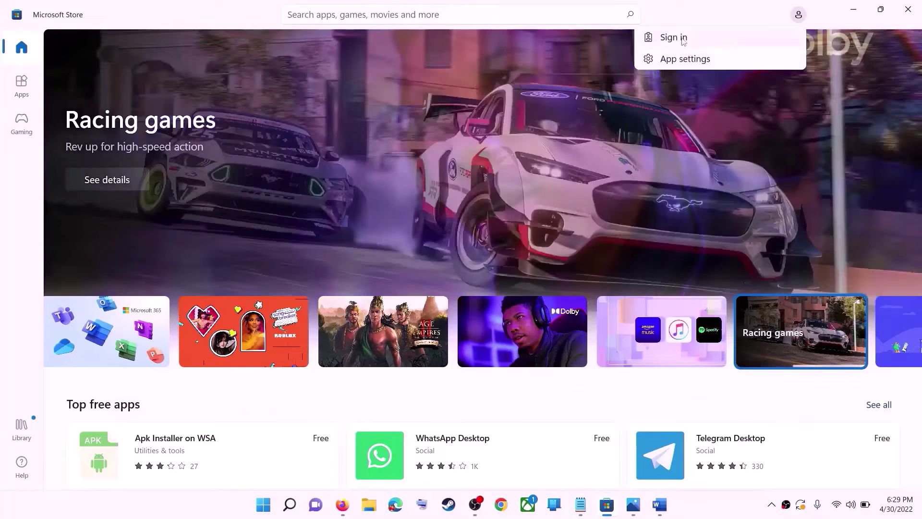
{"action": "left_click", "coordinate": [683, 41]}
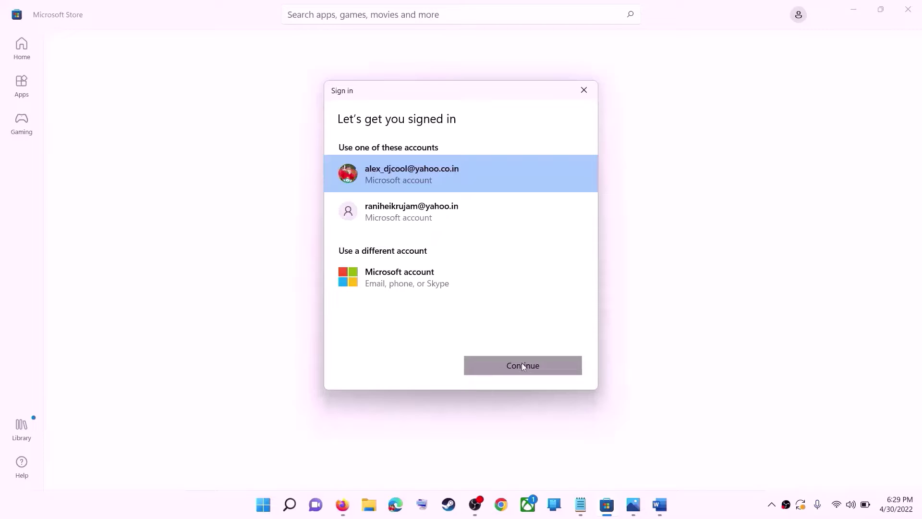
{"action": "left_click", "coordinate": [522, 365]}
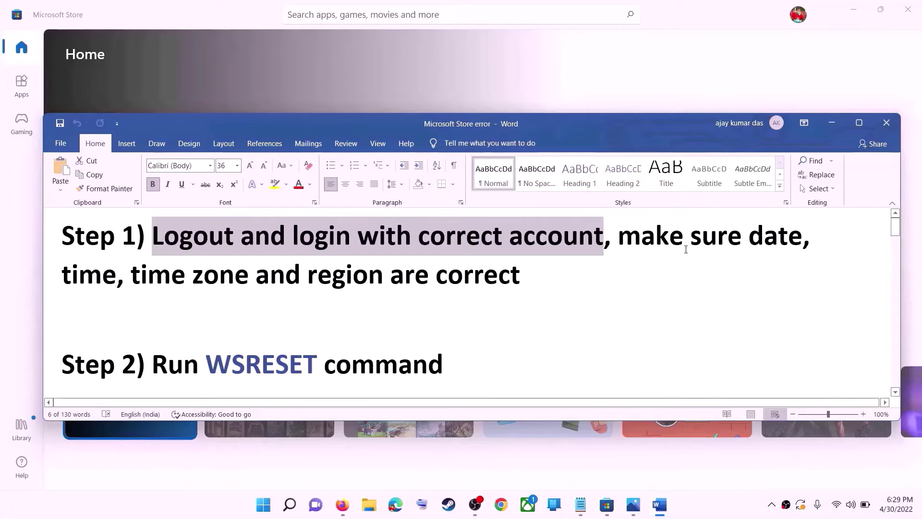
Highlight the date, time zone and region advice in the Word notes and check the Windows Date & time settings, including the time zone list
{"action": "left_click_drag", "start_coordinate": [618, 235], "coordinate": [520, 276]}
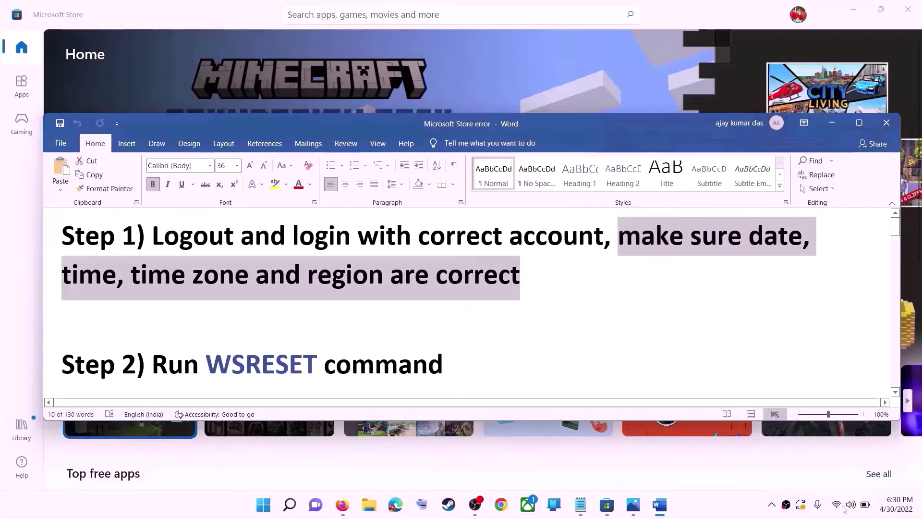
{"action": "right_click", "coordinate": [895, 497]}
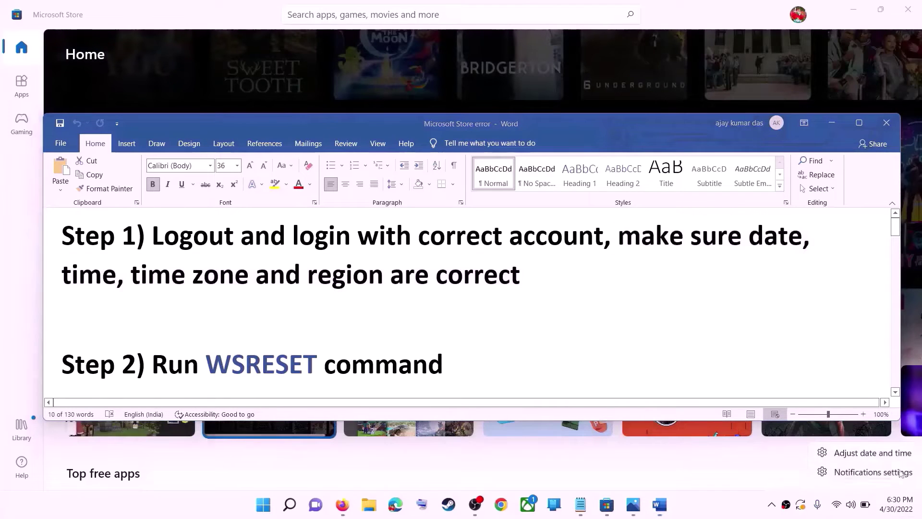
{"action": "left_click", "coordinate": [875, 454]}
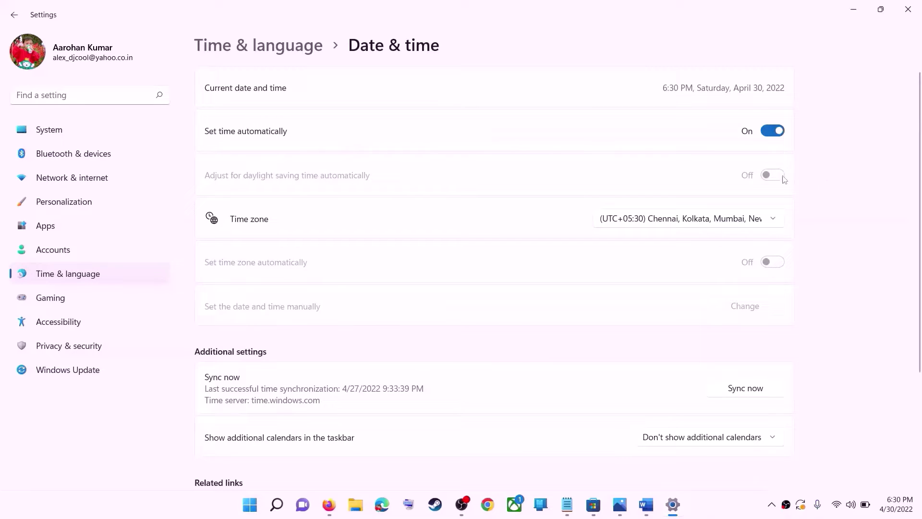
{"action": "left_click", "coordinate": [676, 225]}
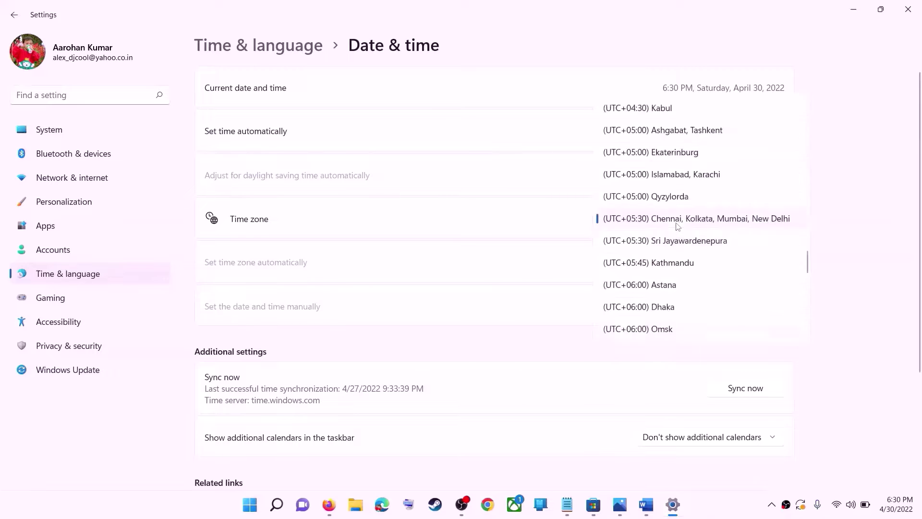
{"action": "left_click", "coordinate": [767, 212]}
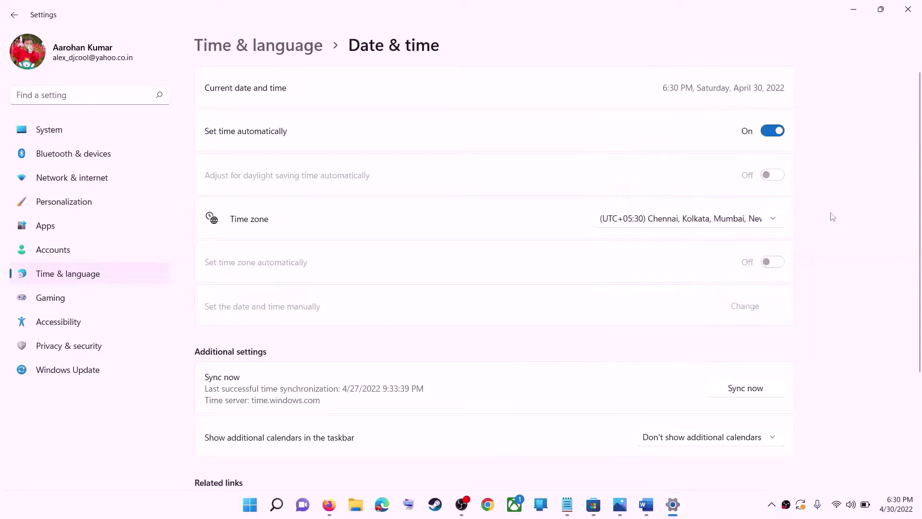
{"action": "scroll", "coordinate": [828, 265], "scroll_direction": "down", "scroll_amount": 3}
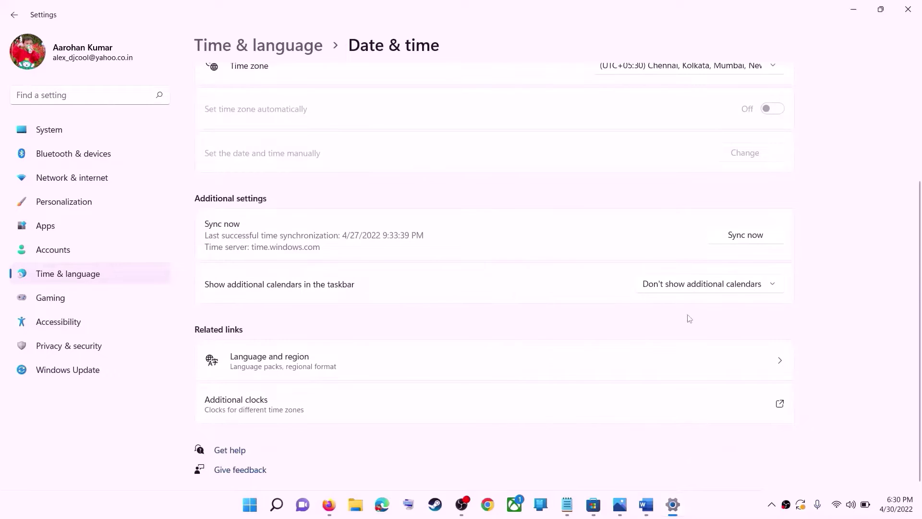
{"action": "scroll", "coordinate": [688, 319], "scroll_direction": "up", "scroll_amount": 3}
{"action": "scroll", "coordinate": [682, 322], "scroll_direction": "down", "scroll_amount": 3}
{"action": "scroll", "coordinate": [409, 282], "scroll_direction": "up", "scroll_amount": 3}
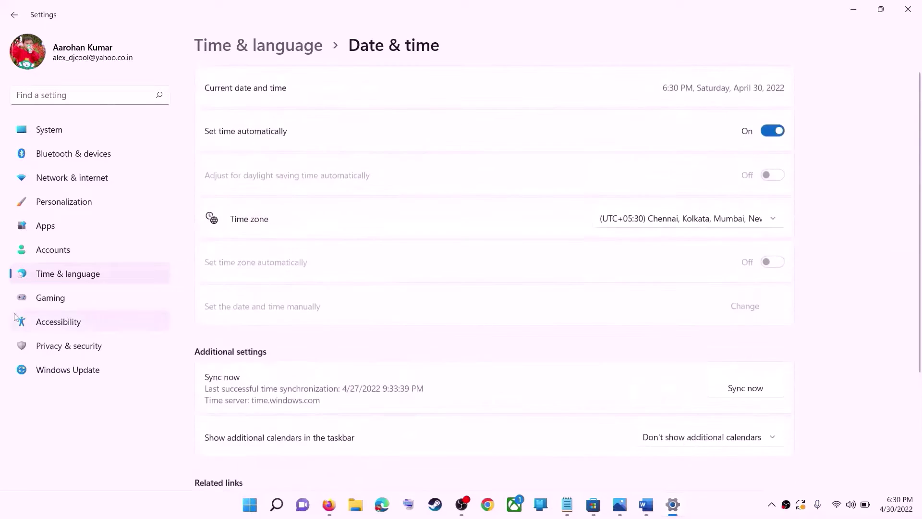
Check the country or region selection in the Windows Language & region settings
{"action": "left_click", "coordinate": [96, 277]}
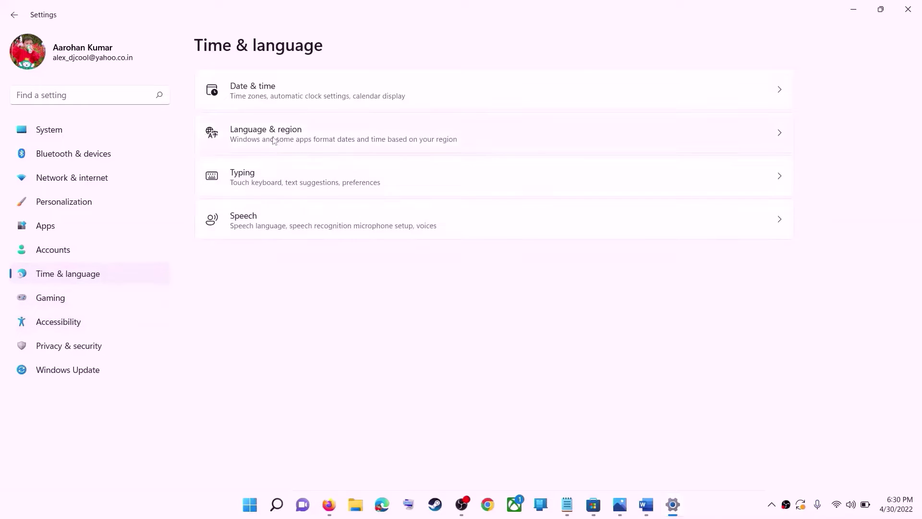
{"action": "left_click", "coordinate": [696, 145]}
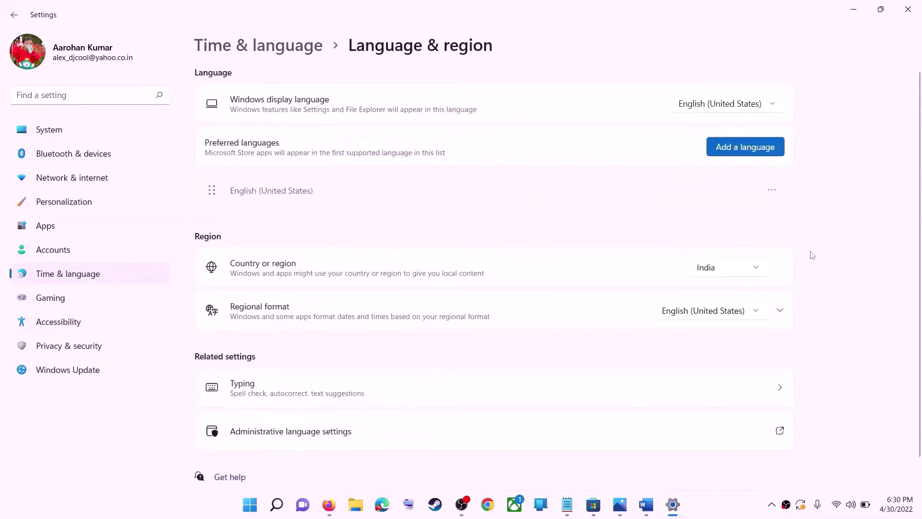
{"action": "left_click", "coordinate": [736, 273]}
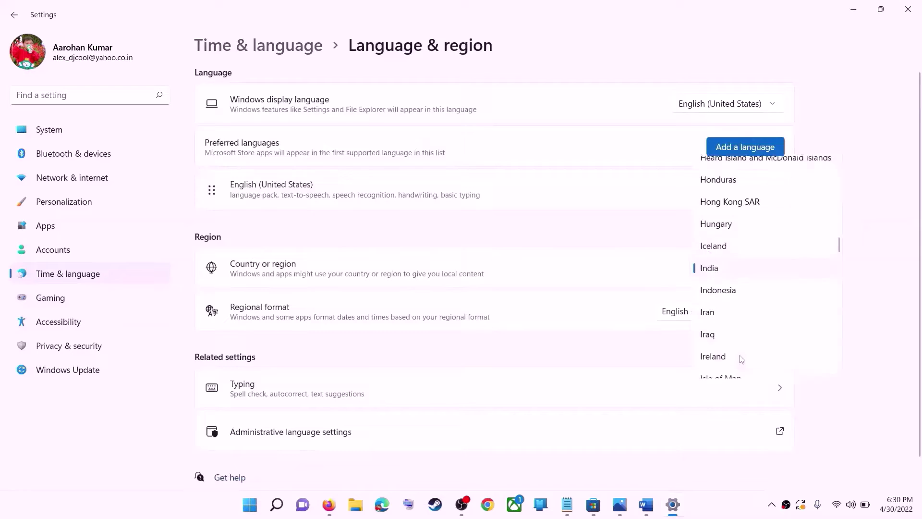
{"action": "left_click", "coordinate": [894, 257]}
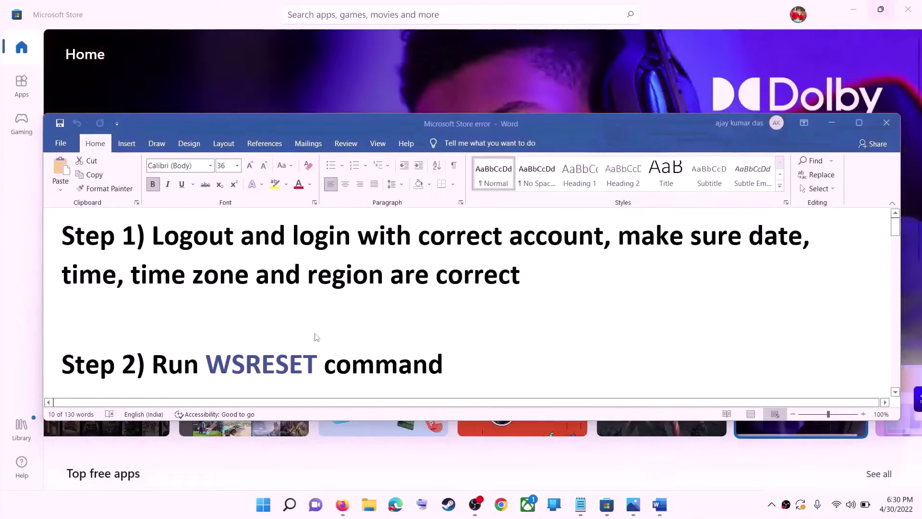
Copy WSRESET from Step 2 of the Word notes, run it through Windows search and maximize the reopened Microsoft Store
{"action": "left_click", "coordinate": [332, 335]}
{"action": "scroll", "coordinate": [307, 336], "scroll_direction": "down", "scroll_amount": 1}
{"action": "double_click", "coordinate": [284, 338]}
{"action": "key", "text": "ctrl+c"}
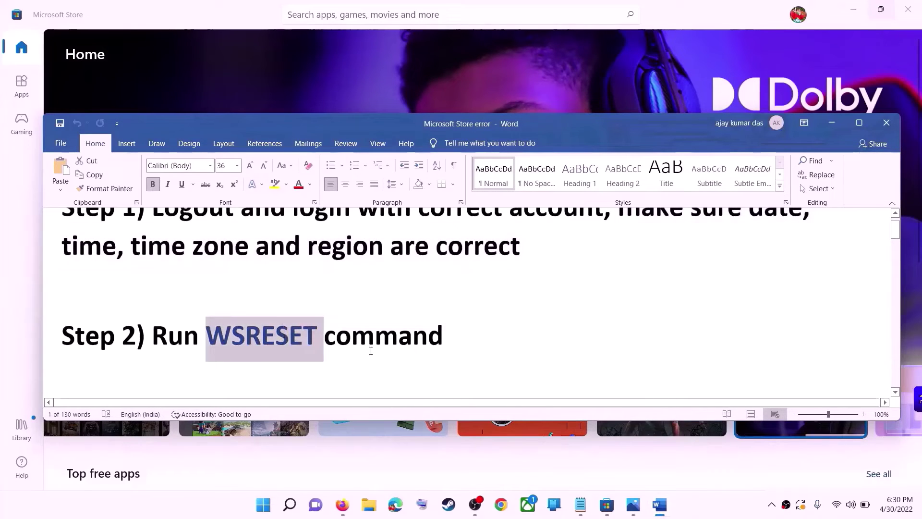
{"action": "left_click", "coordinate": [274, 507]}
{"action": "key", "text": "ctrl+v"}
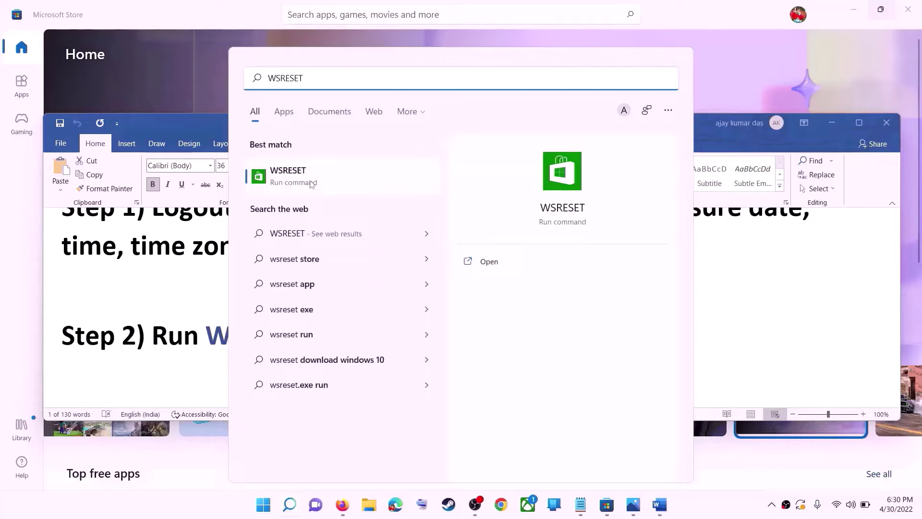
{"action": "left_click", "coordinate": [311, 184]}
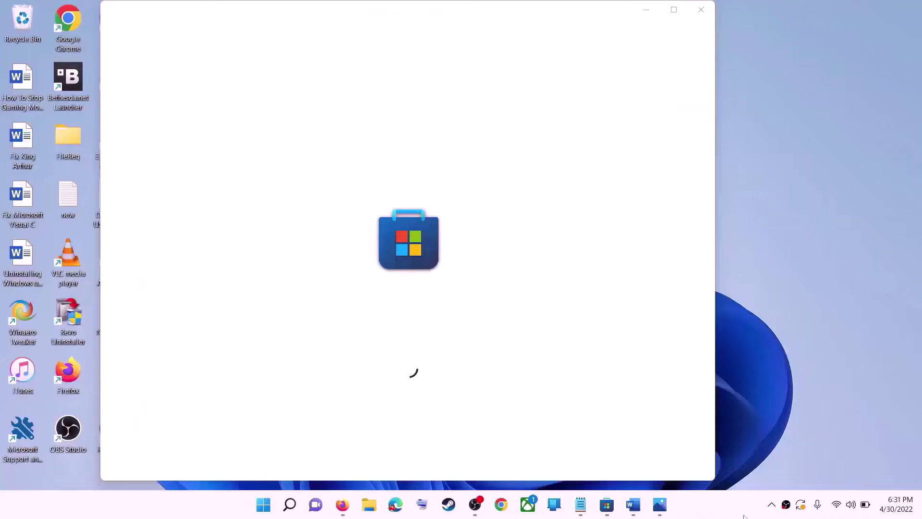
{"action": "left_click", "coordinate": [679, 11]}
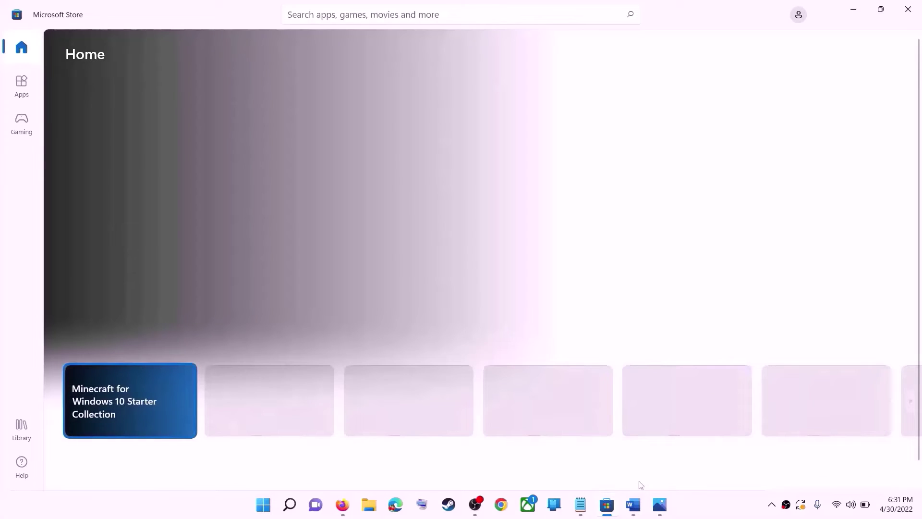
Highlight Step 3 in the Word notes, then repair and reset Microsoft Store from its app settings
{"action": "left_click", "coordinate": [633, 504]}
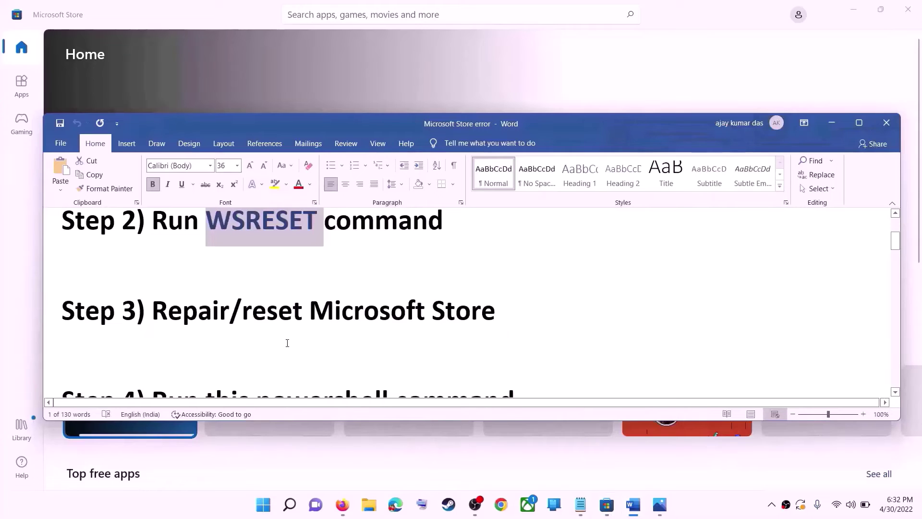
{"action": "left_click_drag", "start_coordinate": [242, 312], "coordinate": [501, 315]}
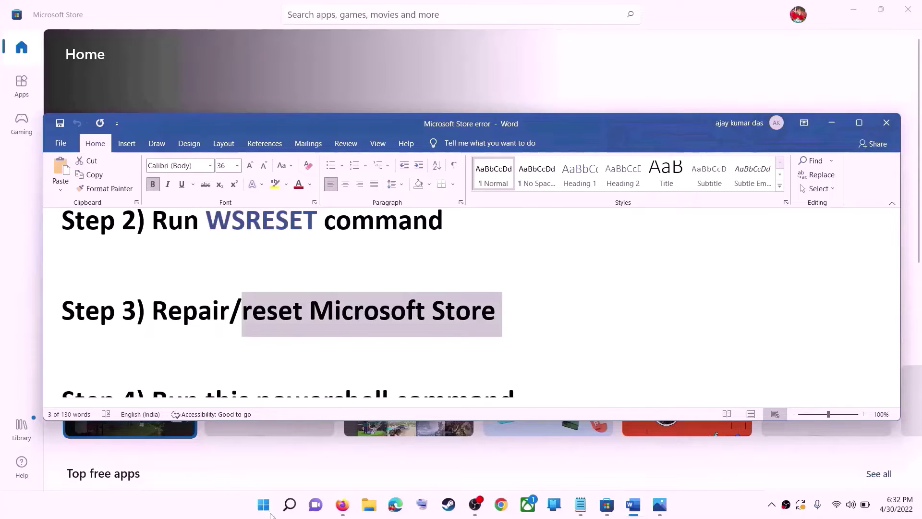
{"action": "left_click", "coordinate": [270, 515]}
{"action": "type", "text": "store"}
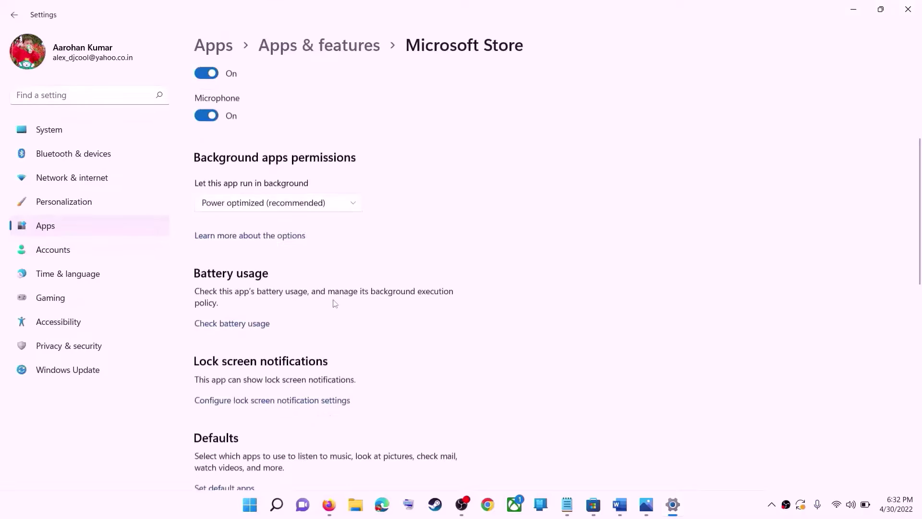
{"action": "scroll", "coordinate": [331, 302], "scroll_direction": "down", "scroll_amount": 6}
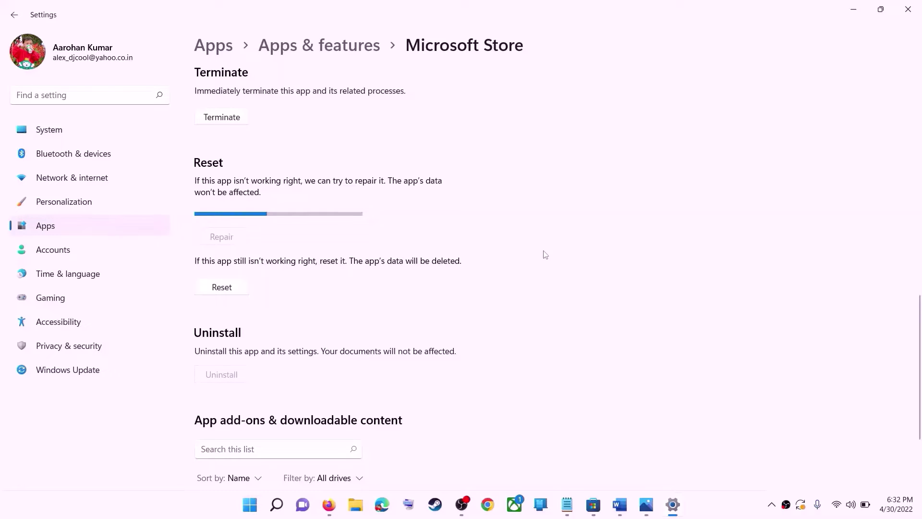
{"action": "left_click", "coordinate": [234, 292]}
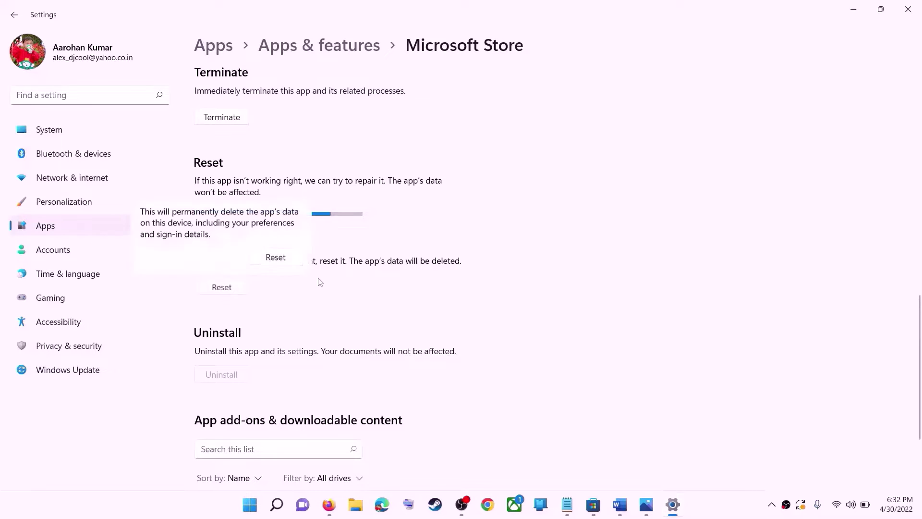
{"action": "left_click", "coordinate": [280, 257]}
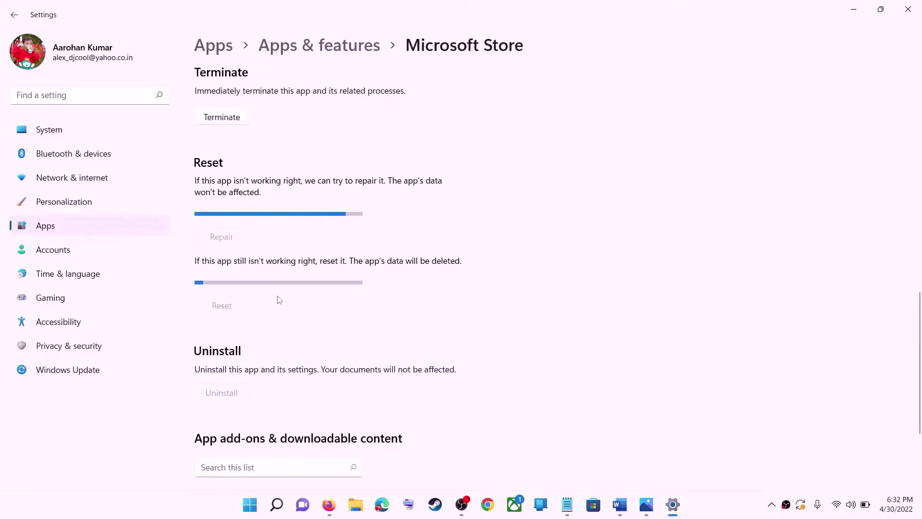
Copy the full Get-AppxPackage -AllUsers re-registration command from Step 4 of the Word notes
{"action": "left_click", "coordinate": [619, 504]}
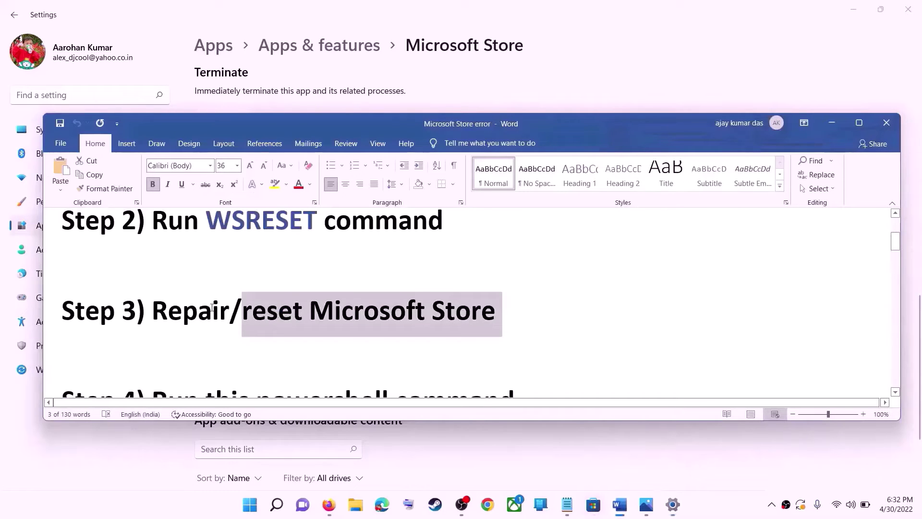
{"action": "scroll", "coordinate": [221, 312], "scroll_direction": "down", "scroll_amount": 3}
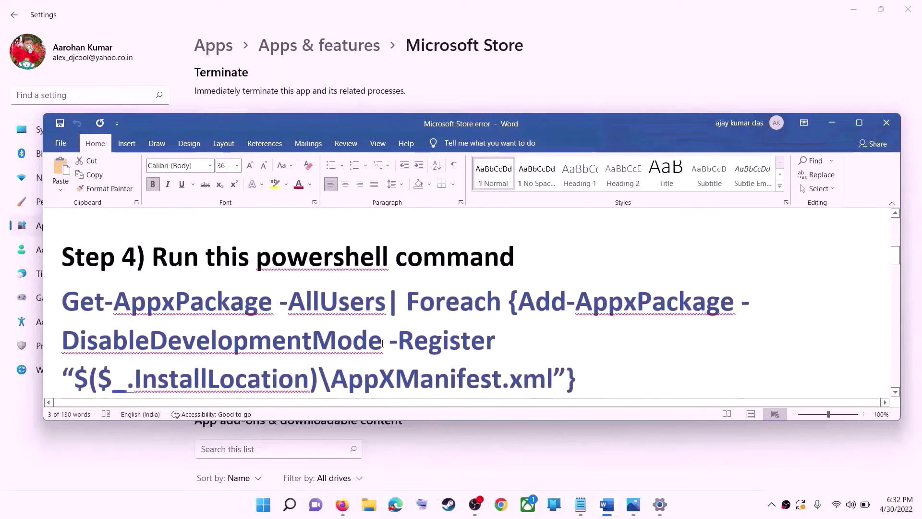
{"action": "scroll", "coordinate": [555, 340], "scroll_direction": "down", "scroll_amount": 1}
{"action": "left_click_drag", "start_coordinate": [592, 346], "coordinate": [61, 272]}
{"action": "right_click", "coordinate": [136, 292]}
{"action": "left_click", "coordinate": [194, 318]}
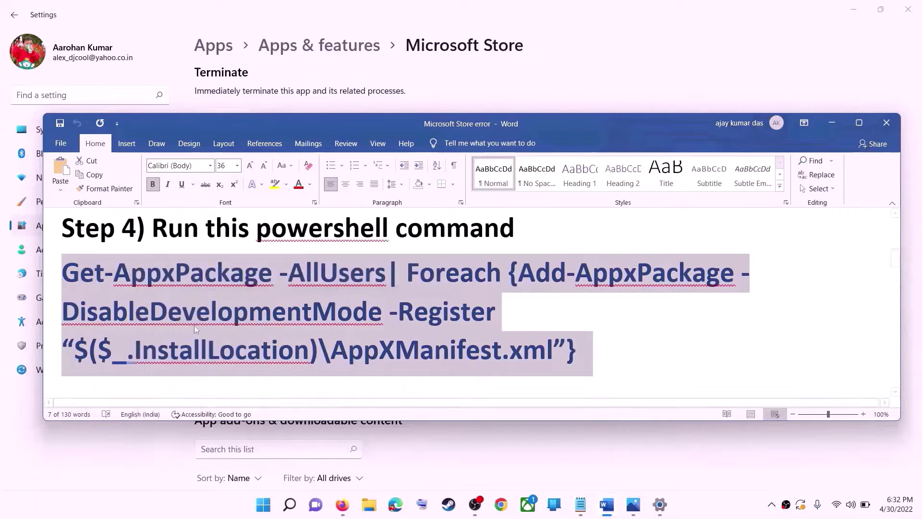
Search Windows for "powershell" and open Windows PowerShell as administrator
{"action": "left_click", "coordinate": [265, 508]}
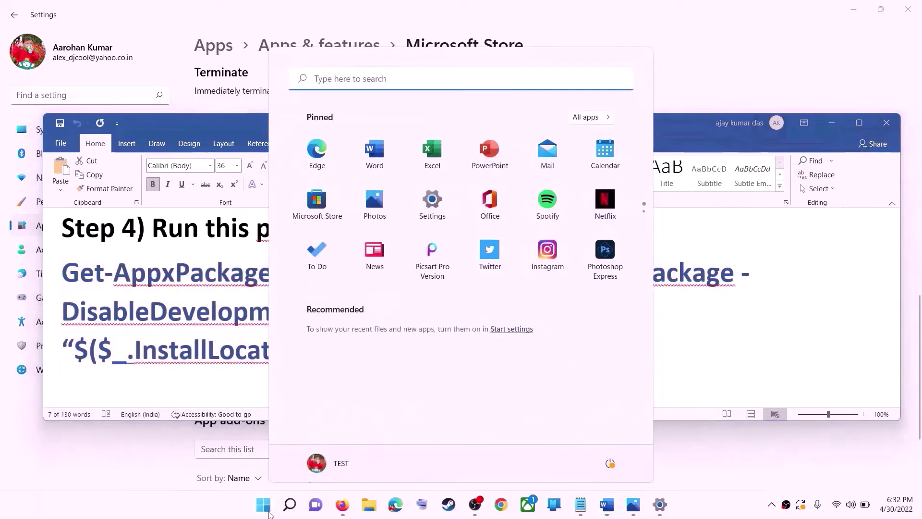
{"action": "type", "text": "powershe"}
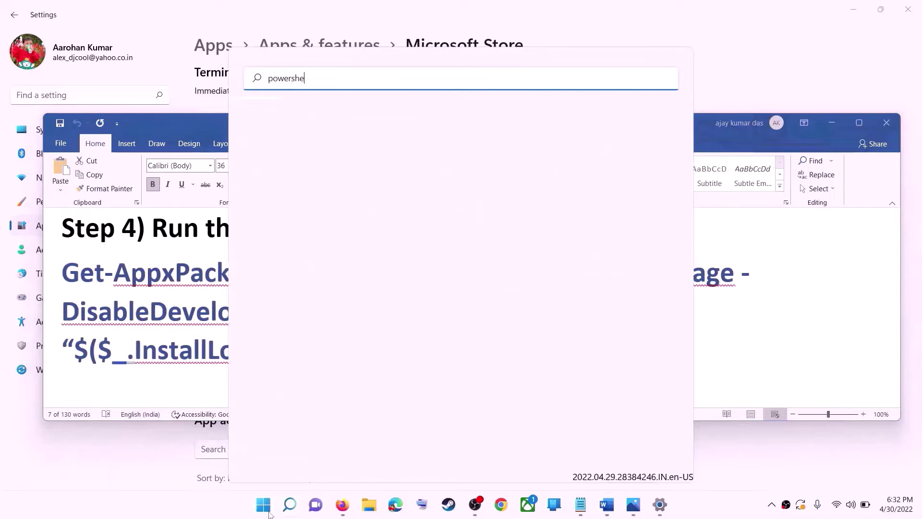
{"action": "type", "text": "ll"}
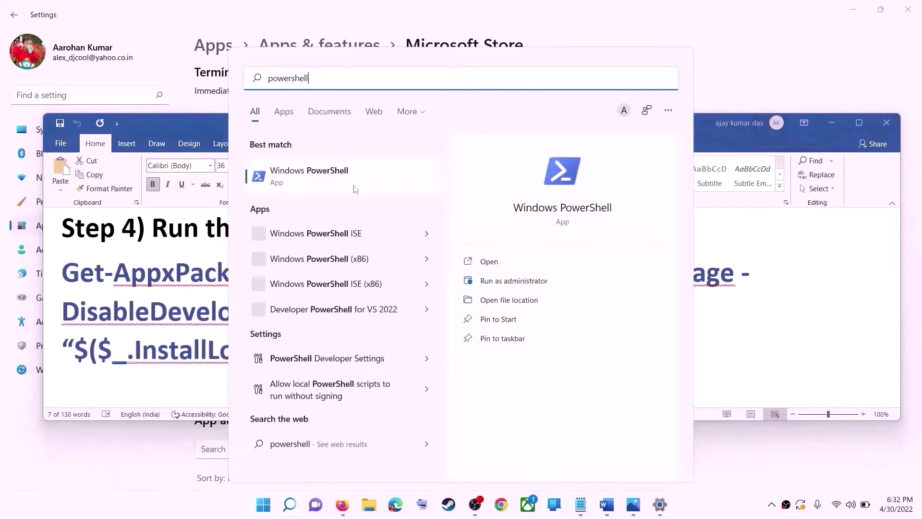
{"action": "right_click", "coordinate": [356, 189]}
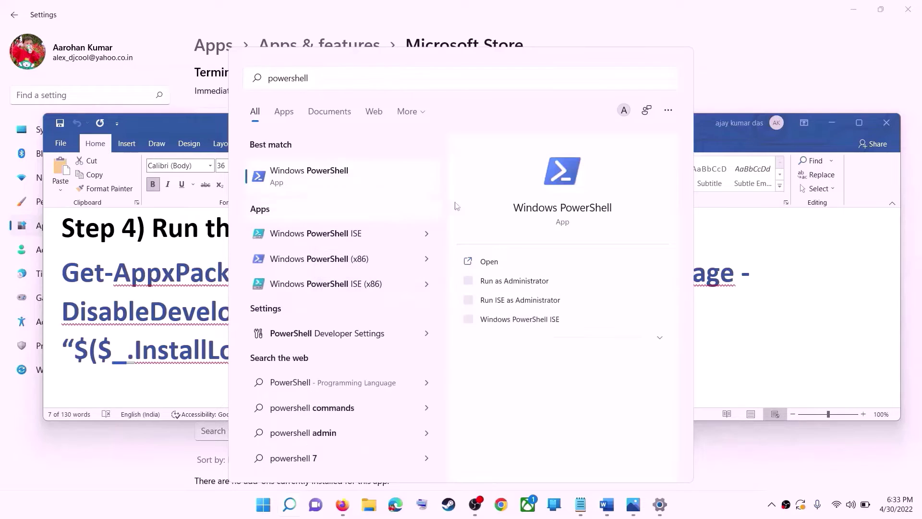
{"action": "right_click", "coordinate": [362, 181]}
{"action": "left_click", "coordinate": [406, 197]}
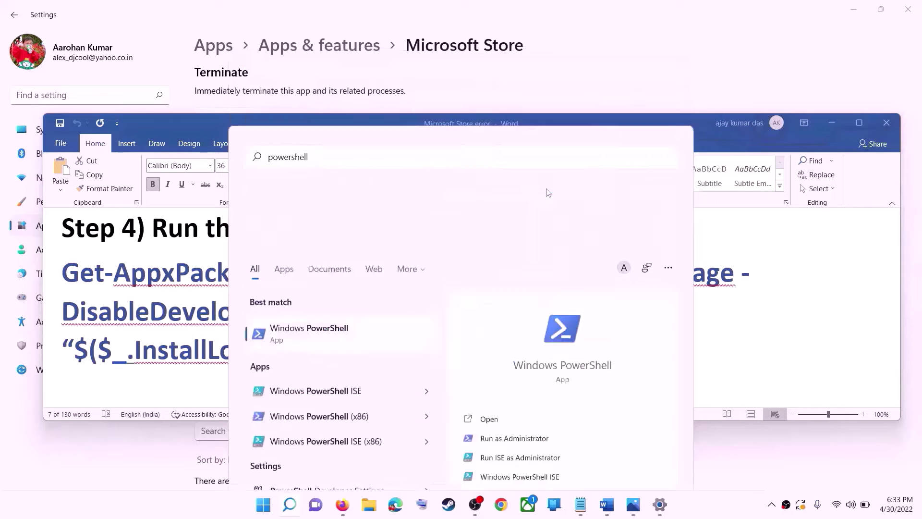
{"action": "left_click", "coordinate": [400, 345]}
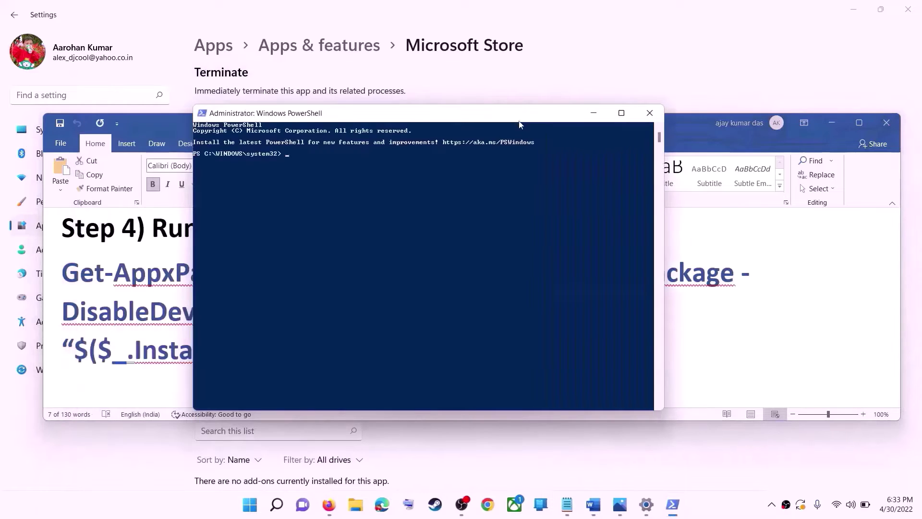
Run the copied Get-AppxPackage re-registration command in the administrator PowerShell, then close the Settings and PowerShell windows
{"action": "key", "text": "ctrl+v"}
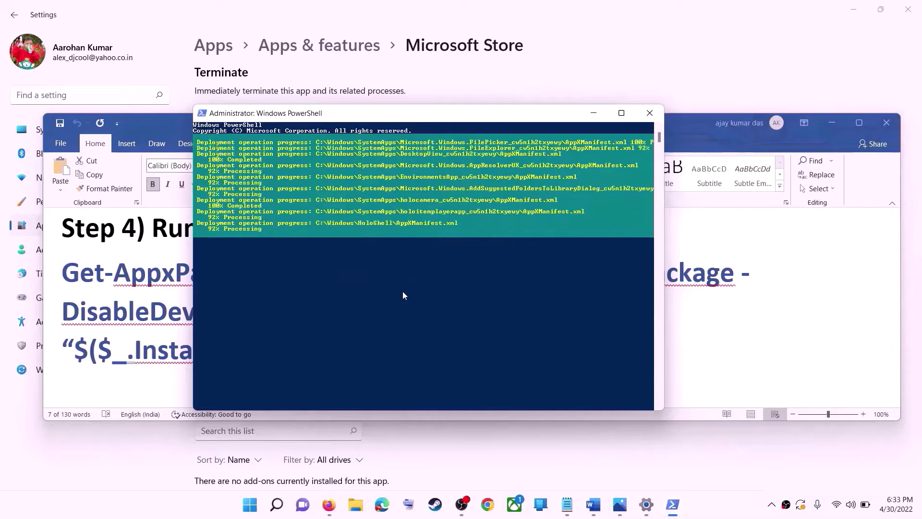
{"action": "left_click", "coordinate": [716, 503]}
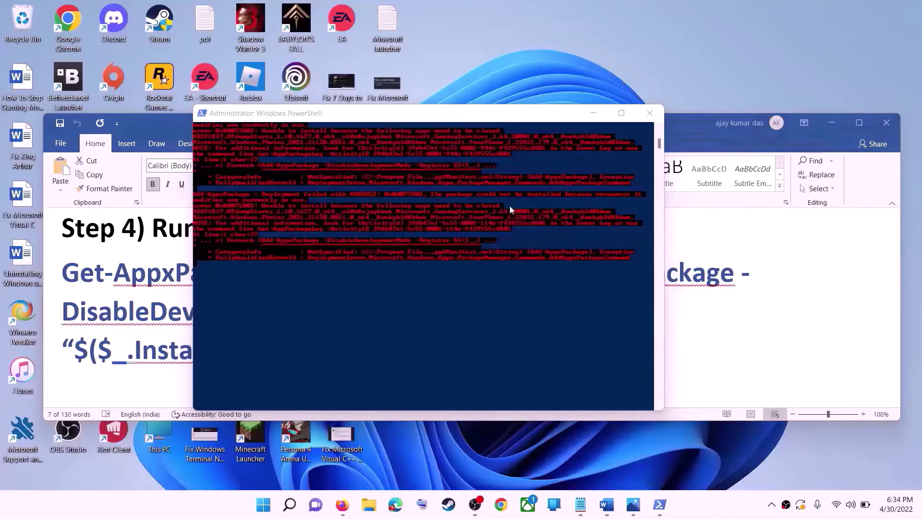
{"action": "left_click", "coordinate": [649, 114]}
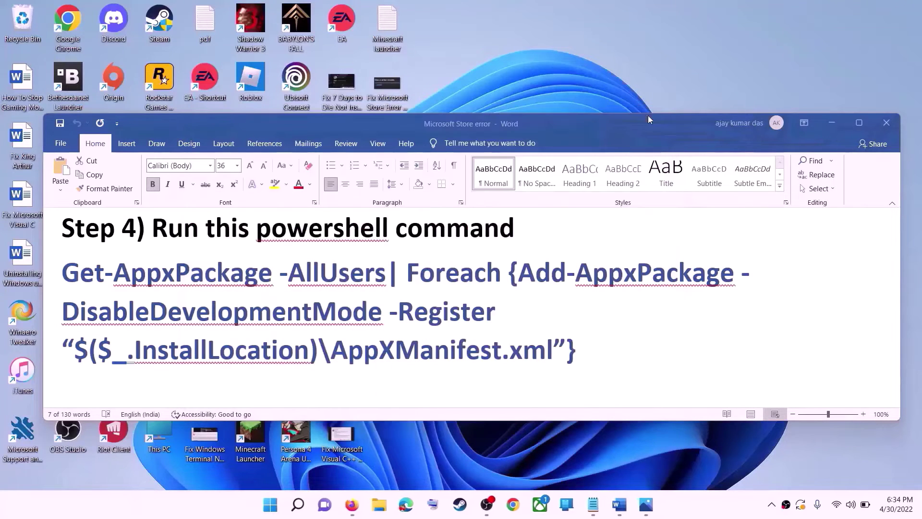
Move to Step 5 in the Word notes, then open the Users folder on the C: drive in File Explorer
{"action": "triple_click", "coordinate": [352, 310]}
{"action": "scroll", "coordinate": [395, 320], "scroll_direction": "down", "scroll_amount": 4}
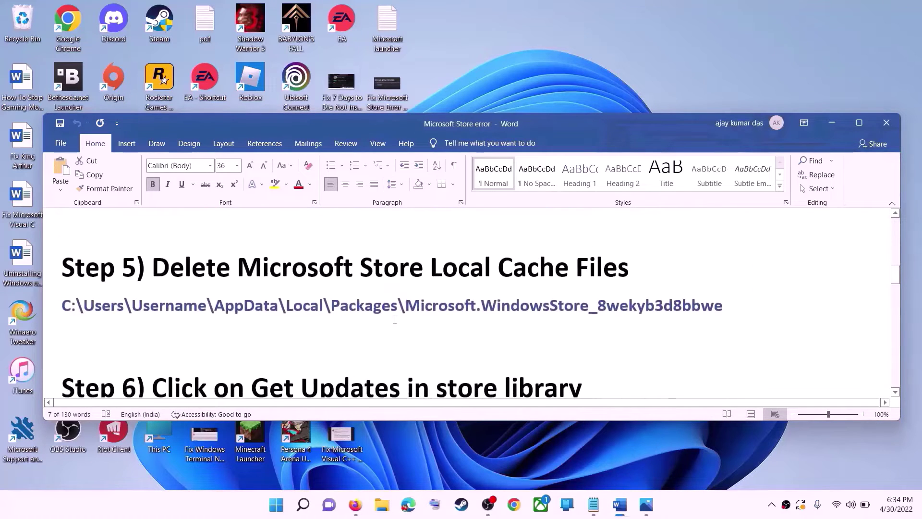
{"action": "scroll", "coordinate": [475, 329], "scroll_direction": "up", "scroll_amount": 1}
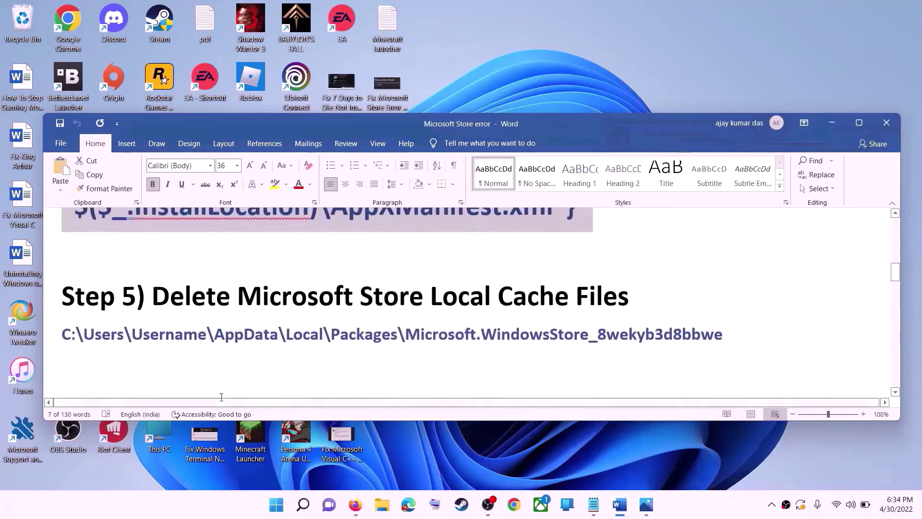
{"action": "left_click", "coordinate": [381, 504]}
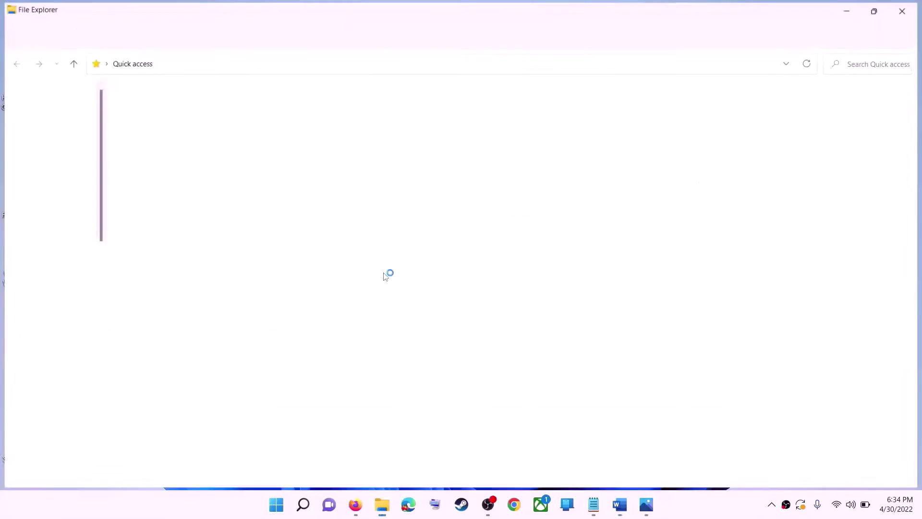
{"action": "left_click", "coordinate": [36, 214]}
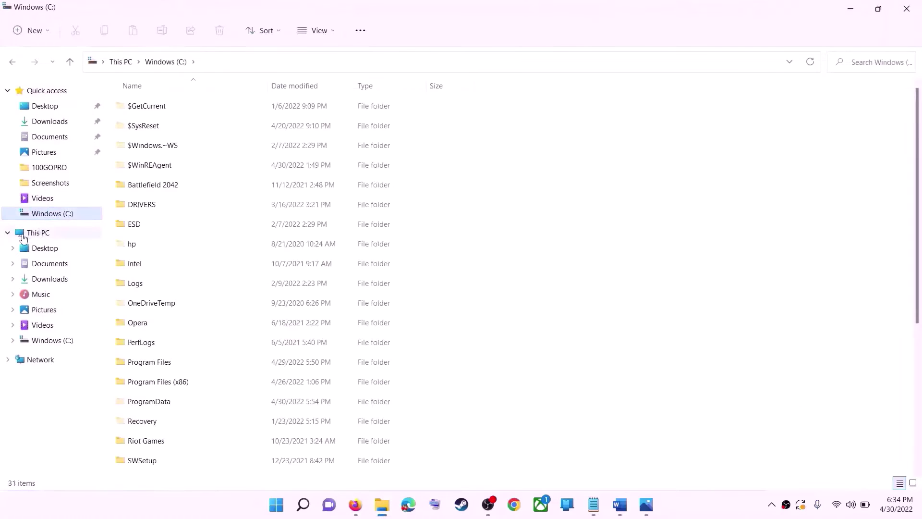
{"action": "left_click", "coordinate": [23, 235]}
{"action": "double_click", "coordinate": [192, 202]}
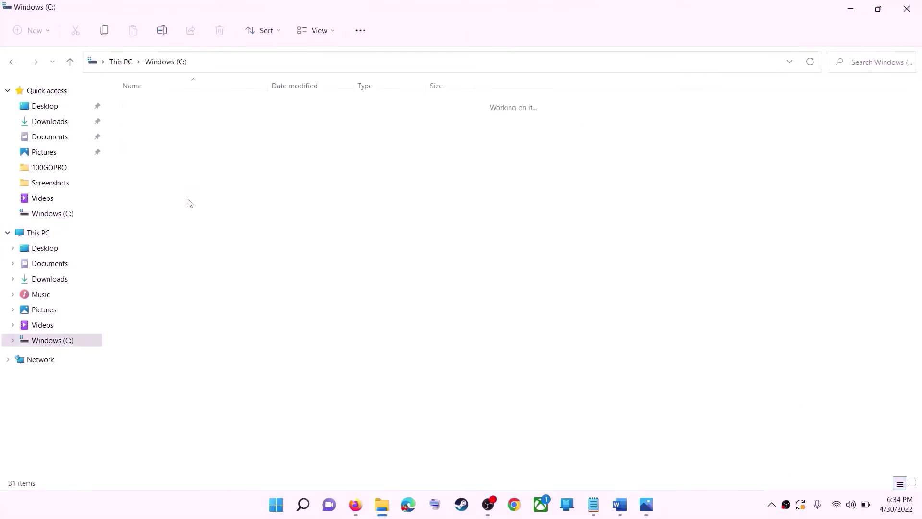
{"action": "scroll", "coordinate": [224, 362], "scroll_direction": "down", "scroll_amount": 4}
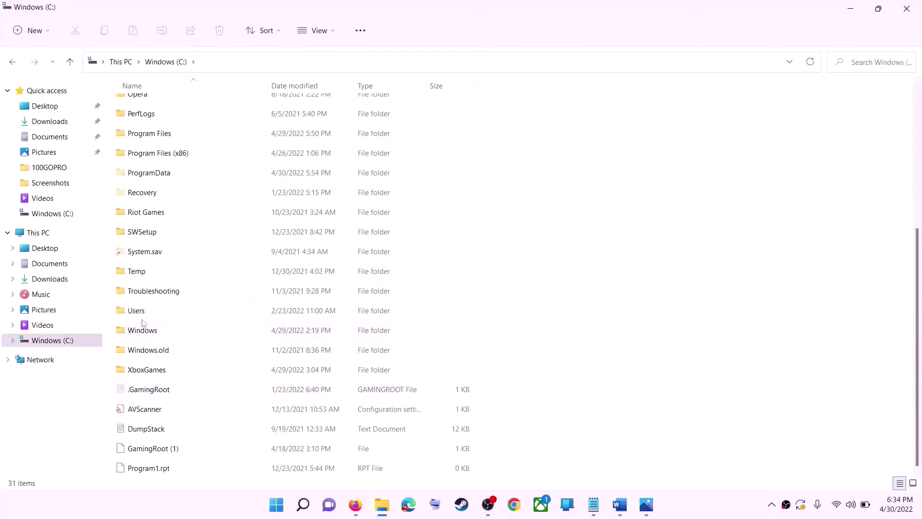
{"action": "left_click", "coordinate": [185, 316]}
{"action": "double_click", "coordinate": [161, 313]}
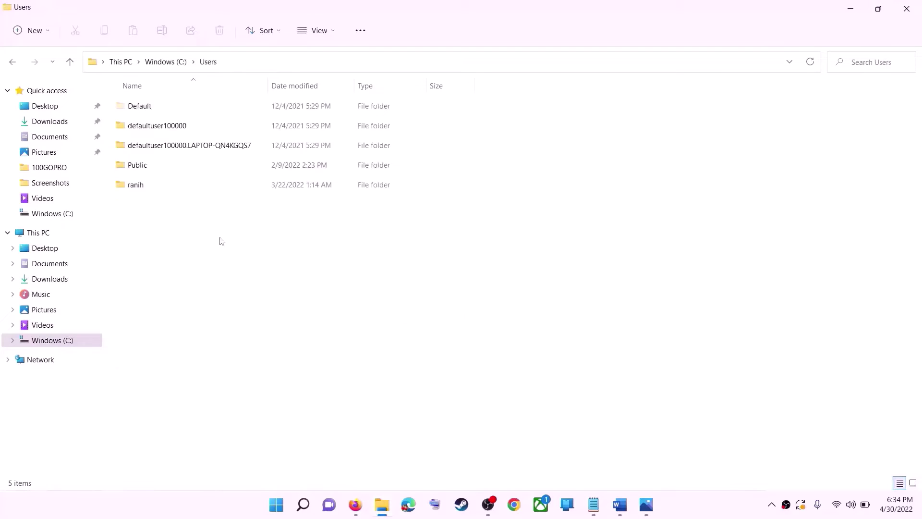
Open the user's profile folder, check that hidden items are set to show, and select the AppData folder
{"action": "left_click", "coordinate": [180, 187]}
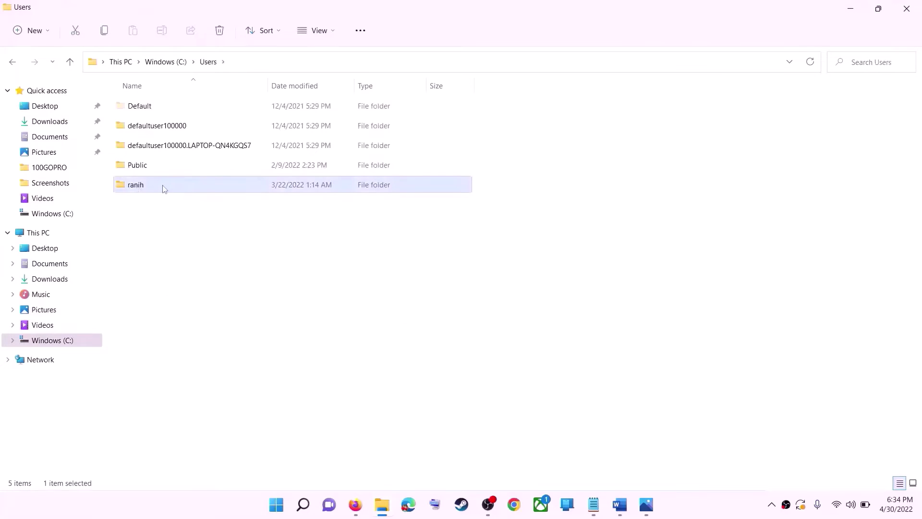
{"action": "double_click", "coordinate": [163, 186]}
{"action": "left_click", "coordinate": [190, 226]}
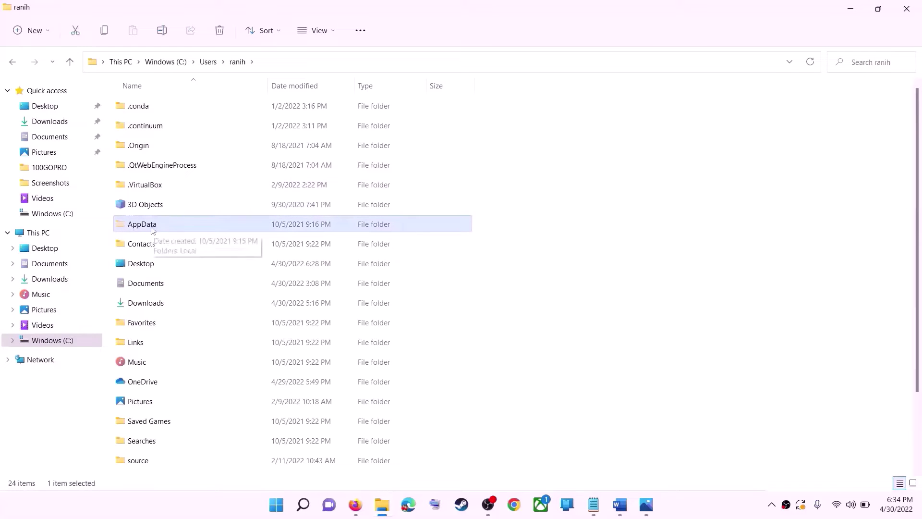
{"action": "left_click", "coordinate": [334, 37]}
{"action": "mouse_move", "coordinate": [315, 240]}
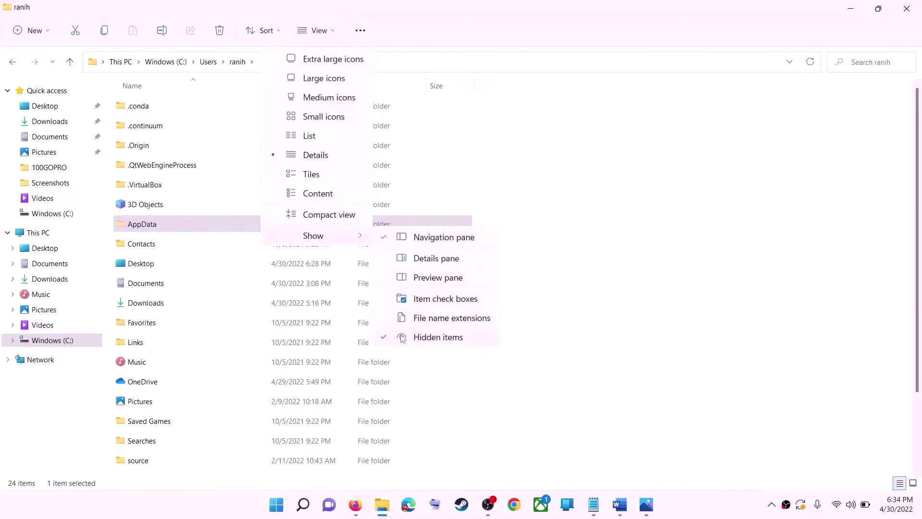
{"action": "left_click", "coordinate": [146, 226]}
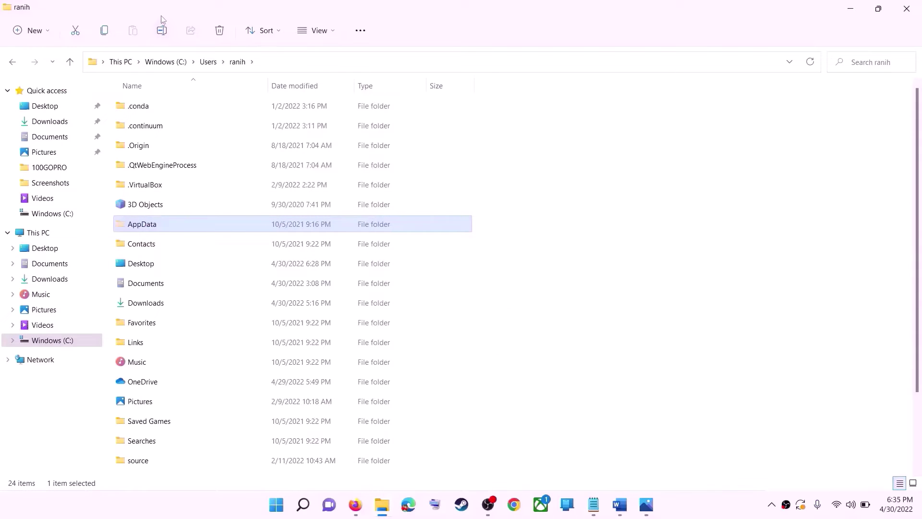
Open the Packages folder inside AppData\Local
{"action": "double_click", "coordinate": [172, 228]}
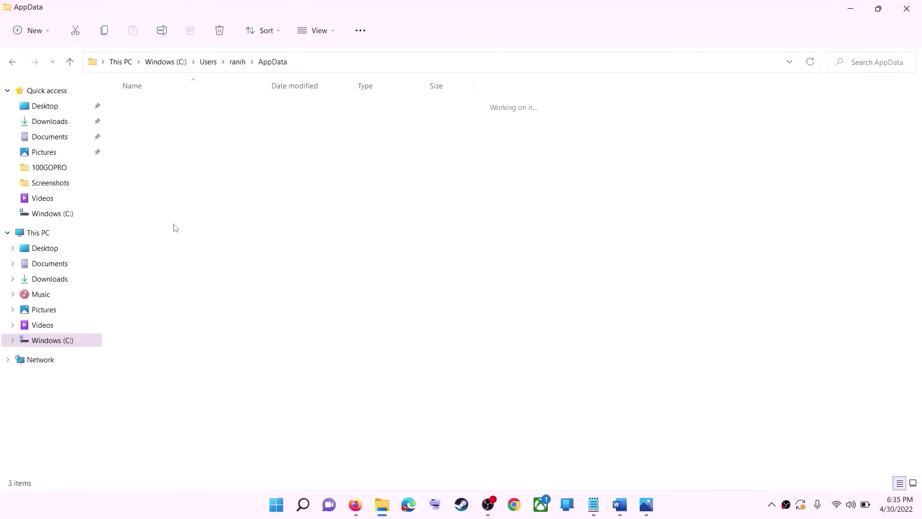
{"action": "double_click", "coordinate": [171, 111]}
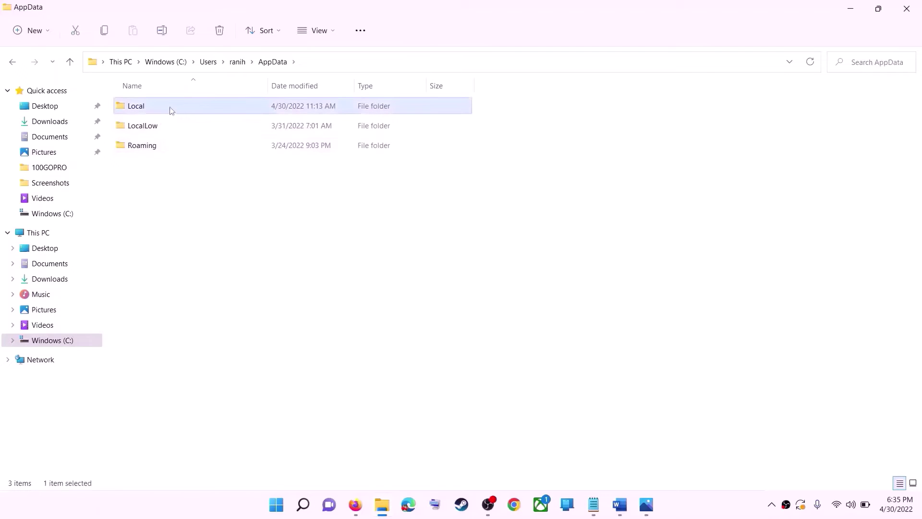
{"action": "left_click", "coordinate": [143, 186]}
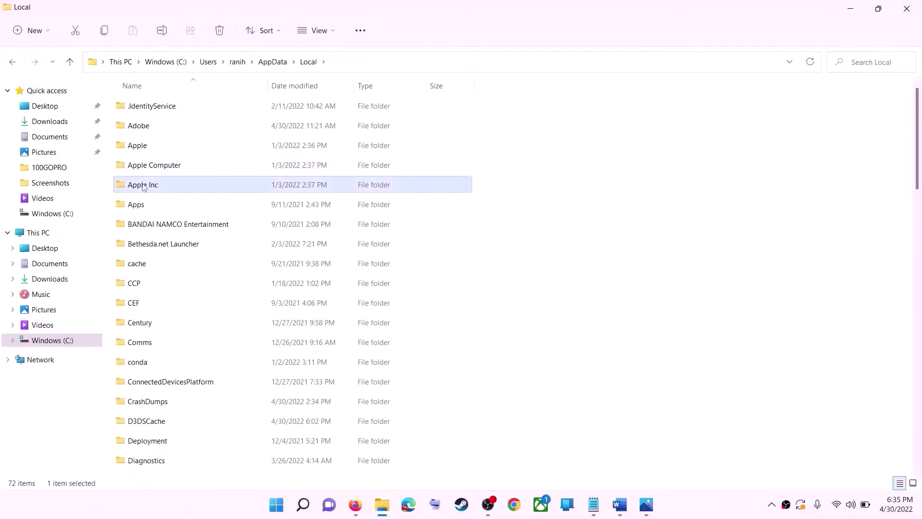
{"action": "key", "text": "p"}
{"action": "key", "text": "F2"}
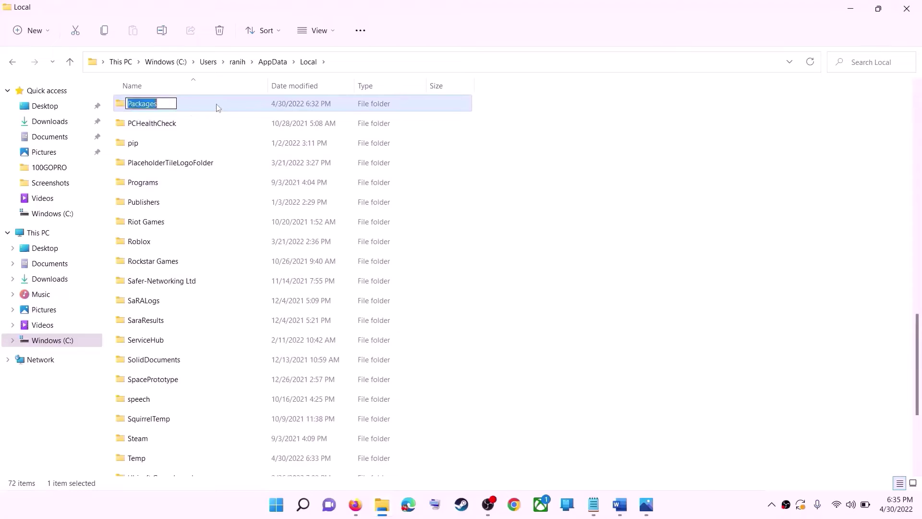
{"action": "double_click", "coordinate": [219, 108]}
Find the Microsoft.WindowsStore_8wekyb3d8bbwe folder among the packages and open it
{"action": "scroll", "coordinate": [265, 306], "scroll_direction": "down", "scroll_amount": 12}
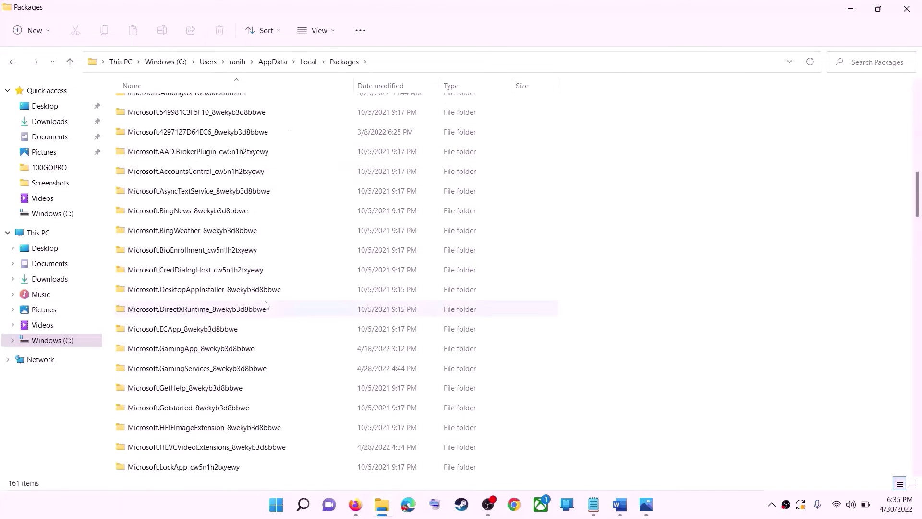
{"action": "scroll", "coordinate": [265, 308], "scroll_direction": "down", "scroll_amount": 6}
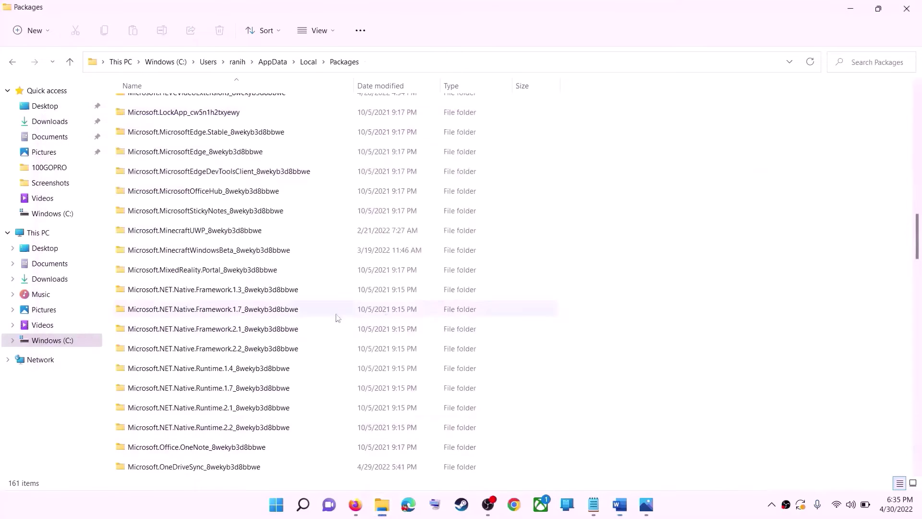
{"action": "scroll", "coordinate": [247, 319], "scroll_direction": "down", "scroll_amount": 15}
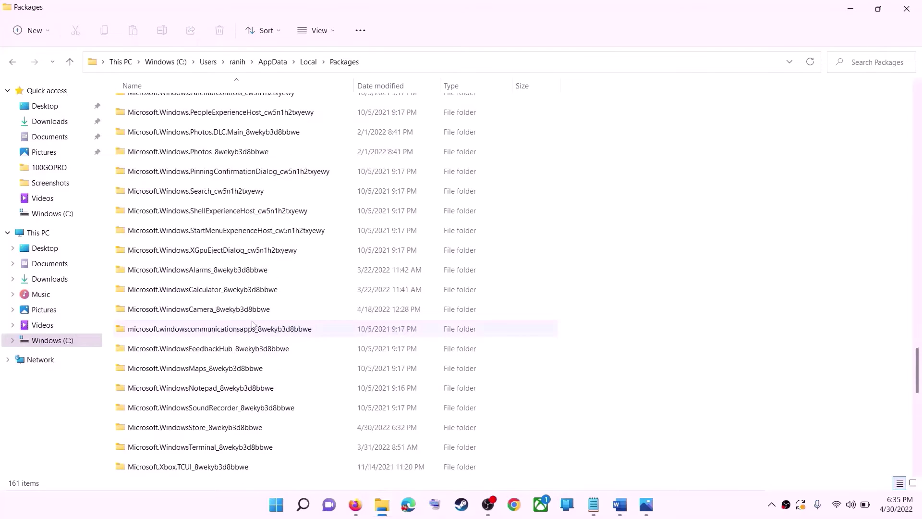
{"action": "scroll", "coordinate": [253, 324], "scroll_direction": "down", "scroll_amount": 3}
{"action": "left_click", "coordinate": [201, 254]}
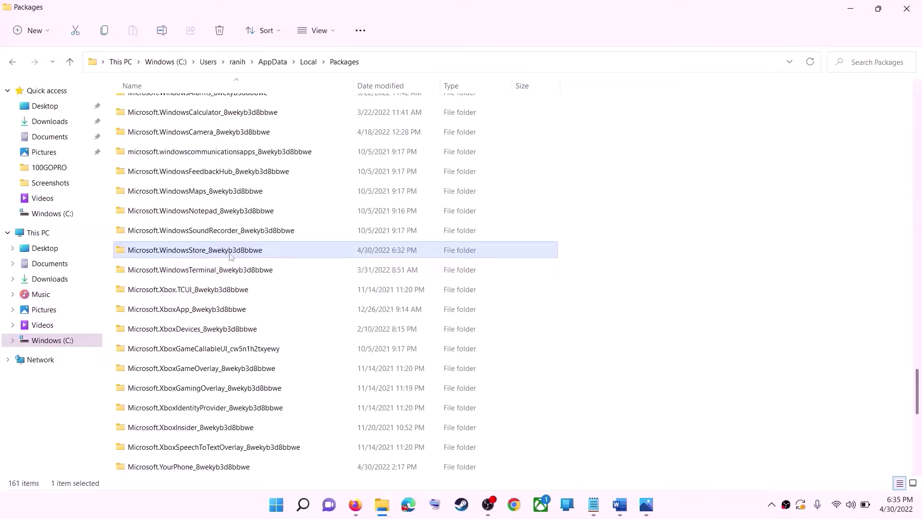
{"action": "key", "text": "F2"}
{"action": "left_click", "coordinate": [287, 249]}
{"action": "double_click", "coordinate": [287, 249]}
Delete the LocalCache folder from the Microsoft.WindowsStore_8wekyb3d8bbwe package folder
{"action": "left_click", "coordinate": [155, 147]}
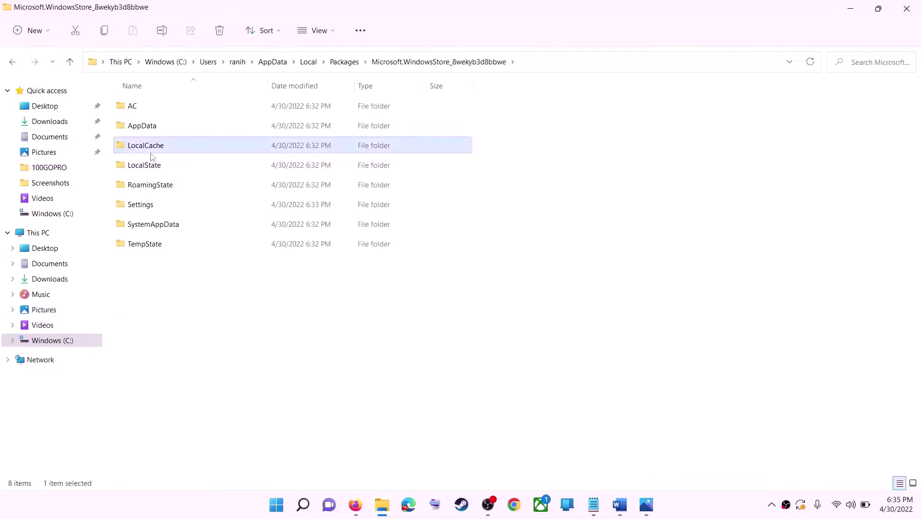
{"action": "right_click", "coordinate": [161, 151]}
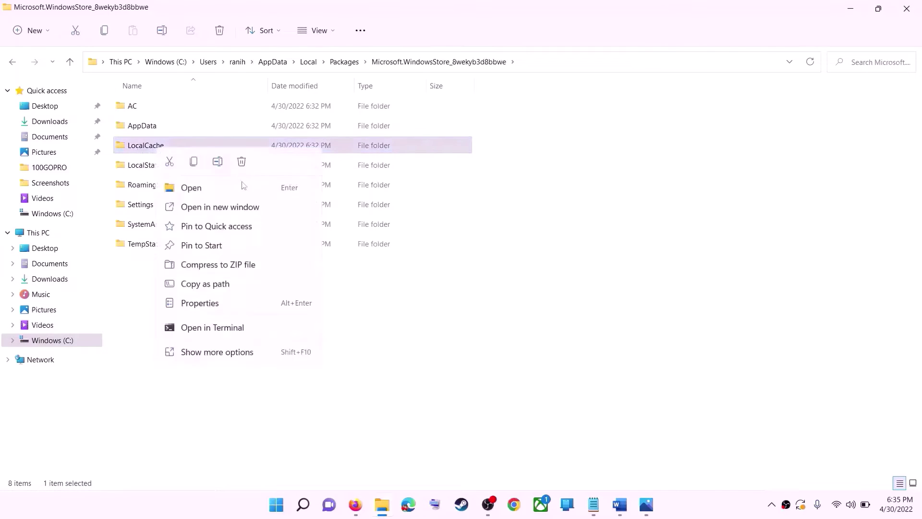
{"action": "left_click", "coordinate": [240, 163]}
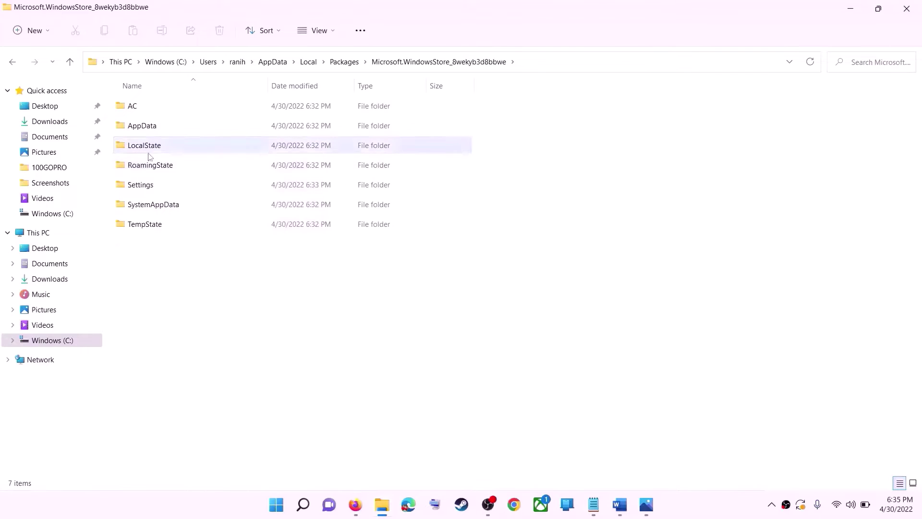
Bring up the Start menu's power options, dismiss them without restarting, and close File Explorer
{"action": "left_click", "coordinate": [304, 504]}
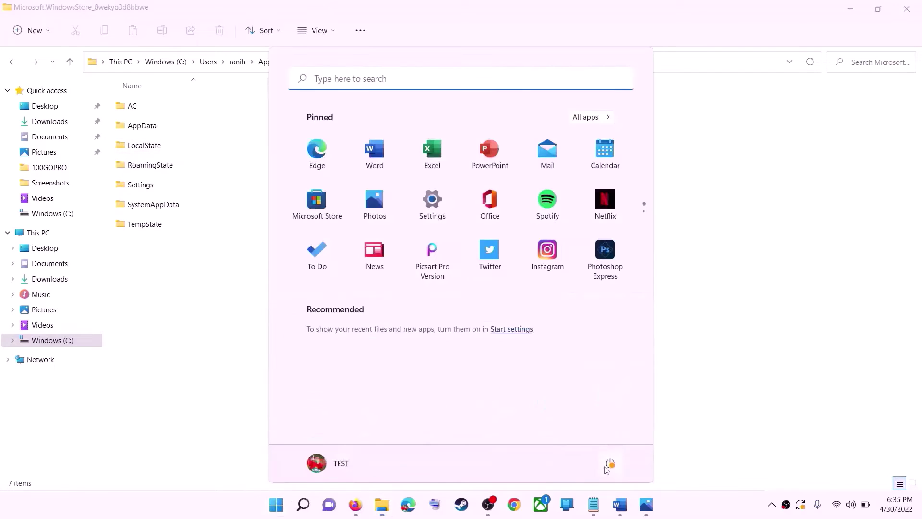
{"action": "left_click", "coordinate": [606, 466]}
{"action": "left_click", "coordinate": [803, 265]}
{"action": "left_click", "coordinate": [772, 249]}
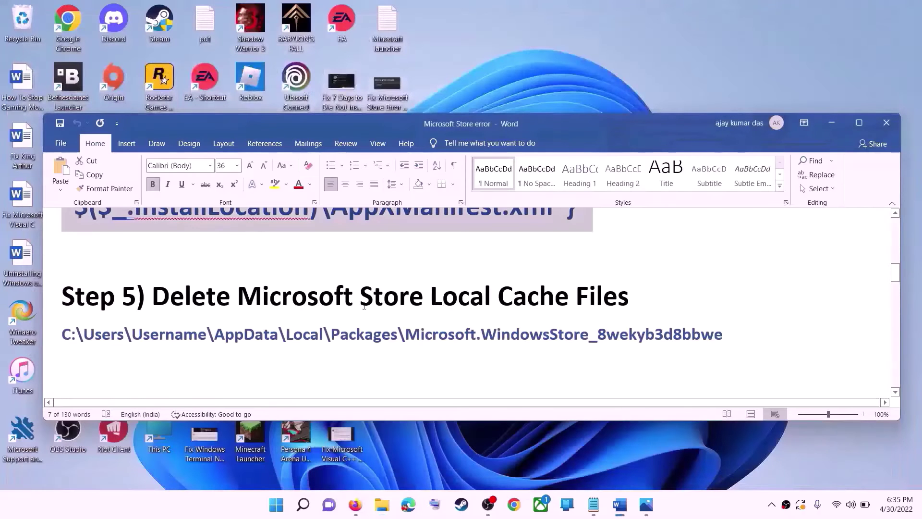
Highlight "Get Updates in store library" in Step 6 of the Word notes
{"action": "left_click", "coordinate": [232, 296]}
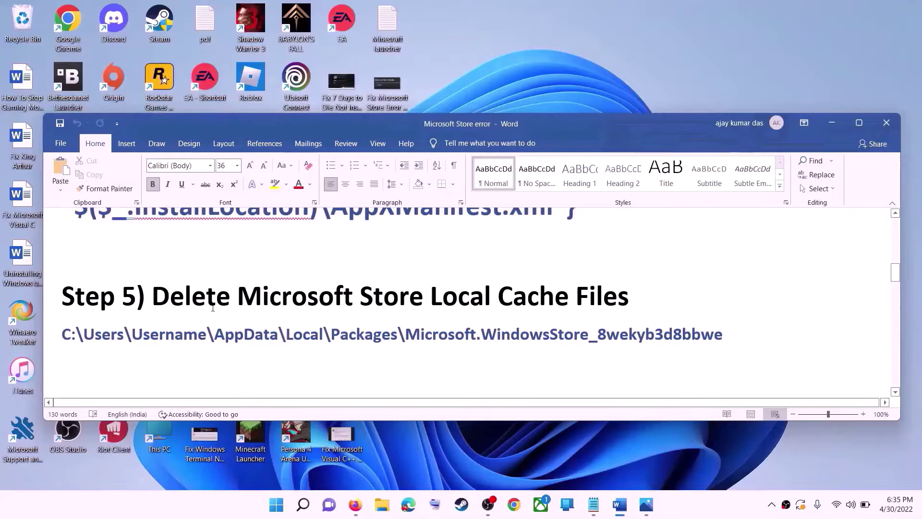
{"action": "scroll", "coordinate": [250, 302], "scroll_direction": "down", "scroll_amount": 1}
{"action": "scroll", "coordinate": [250, 302], "scroll_direction": "down", "scroll_amount": 3}
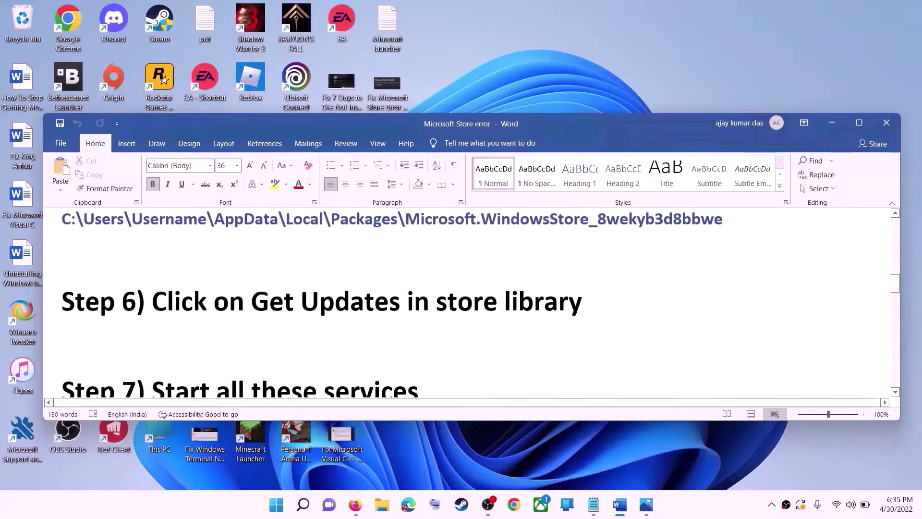
{"action": "scroll", "coordinate": [250, 303], "scroll_direction": "up", "scroll_amount": 1}
{"action": "left_click_drag", "start_coordinate": [252, 331], "coordinate": [608, 328]}
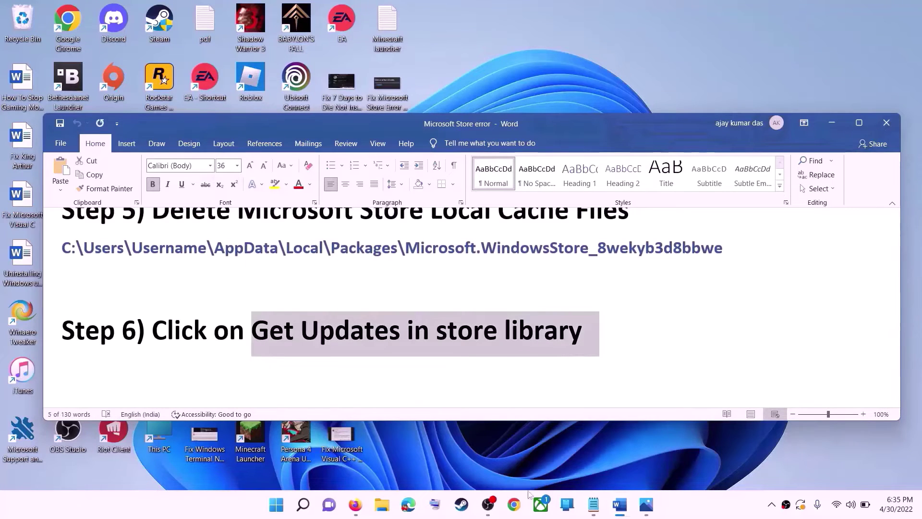
Search Windows for "store" and open Microsoft Store maximized, repeating the search to reopen it
{"action": "left_click", "coordinate": [279, 508]}
{"action": "type", "text": "store"}
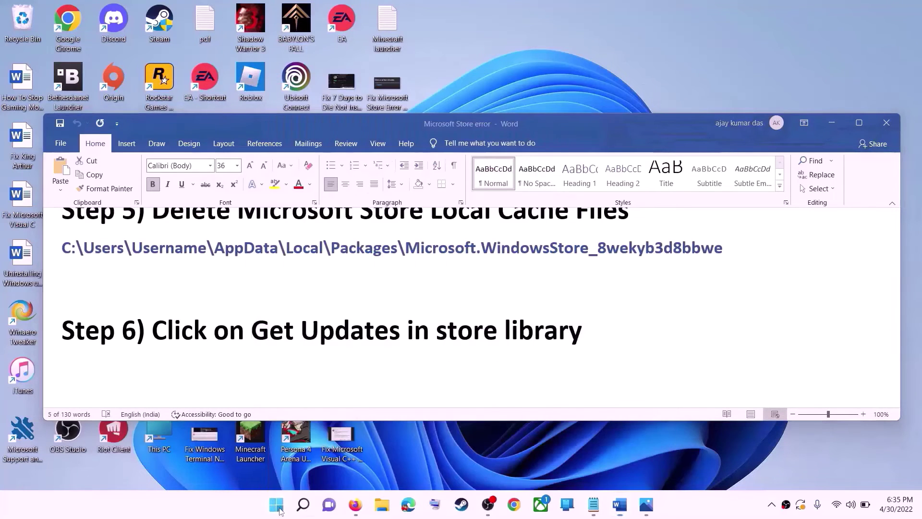
{"action": "key", "text": "Return"}
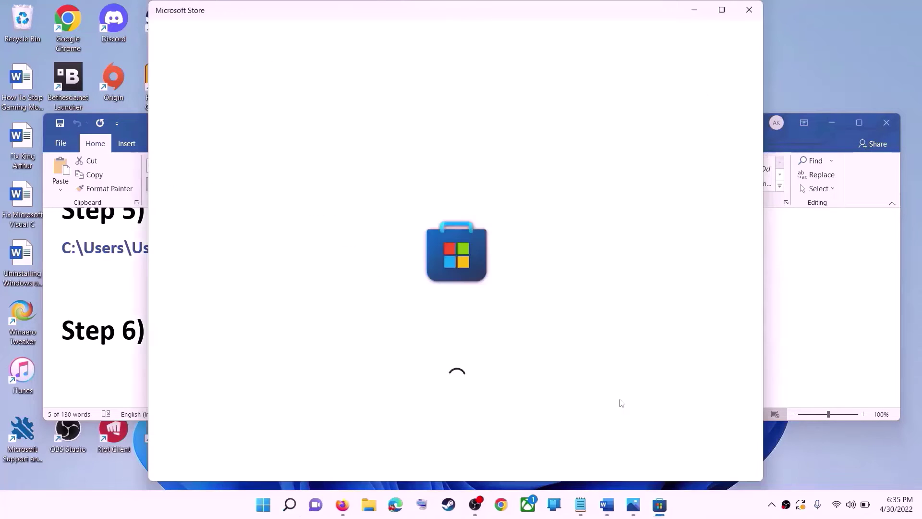
{"action": "left_click", "coordinate": [720, 10]}
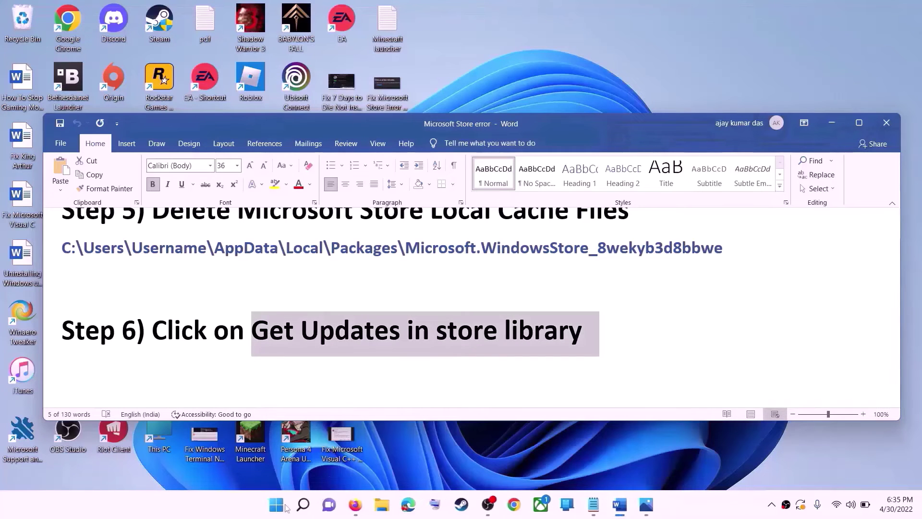
{"action": "left_click", "coordinate": [284, 507]}
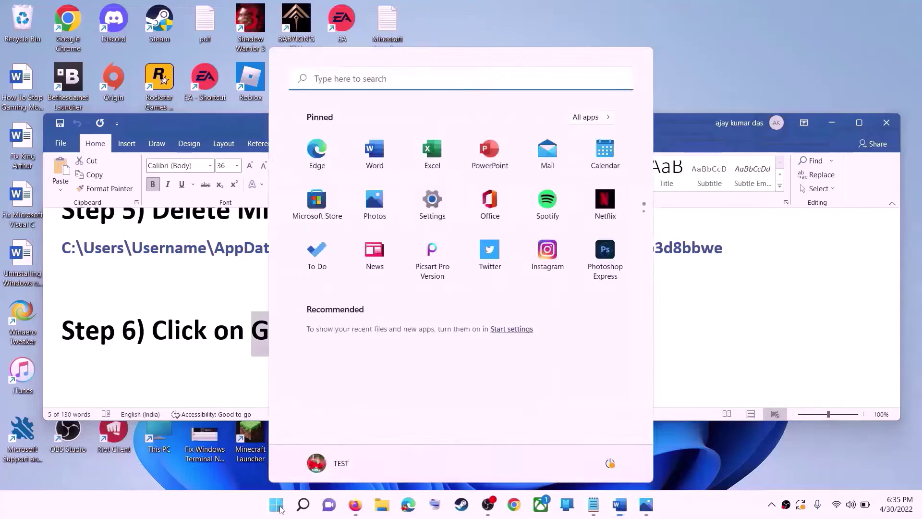
{"action": "type", "text": "store"}
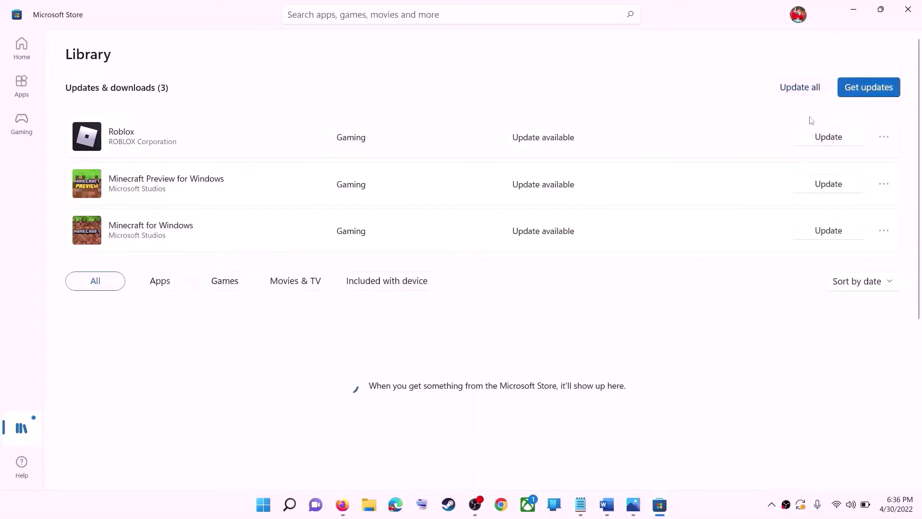
Minimize Microsoft Store and highlight "Start all these services" in Step 7 of the Word notes
{"action": "left_click", "coordinate": [853, 10]}
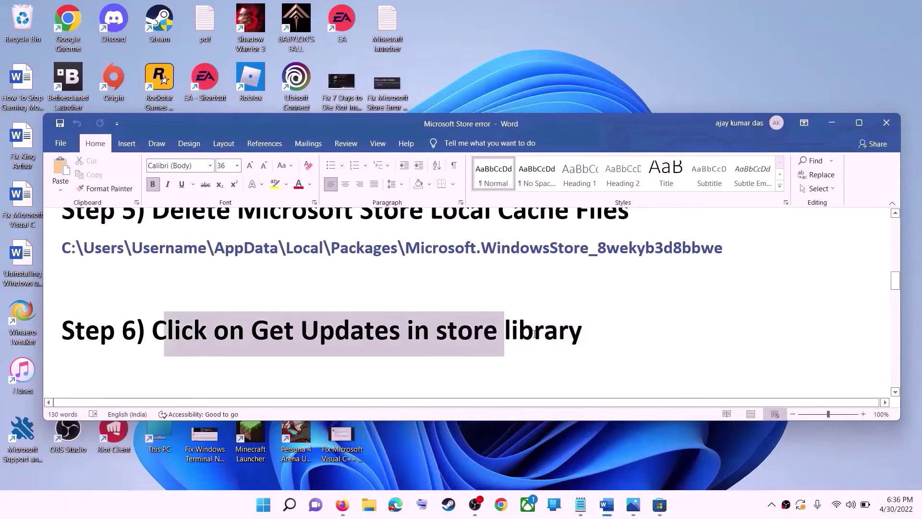
{"action": "scroll", "coordinate": [271, 338], "scroll_direction": "down", "scroll_amount": 3}
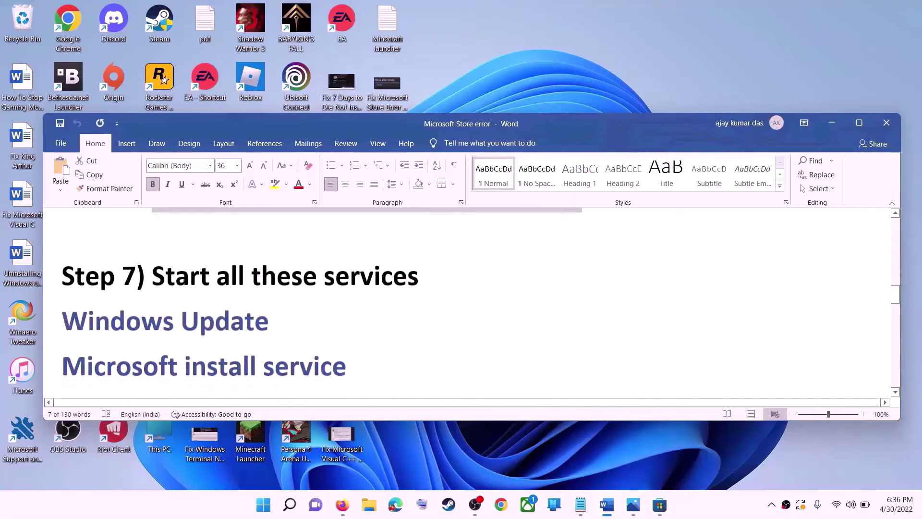
{"action": "left_click_drag", "start_coordinate": [183, 280], "coordinate": [418, 278]}
{"action": "scroll", "coordinate": [418, 278], "scroll_direction": "down", "scroll_amount": 1}
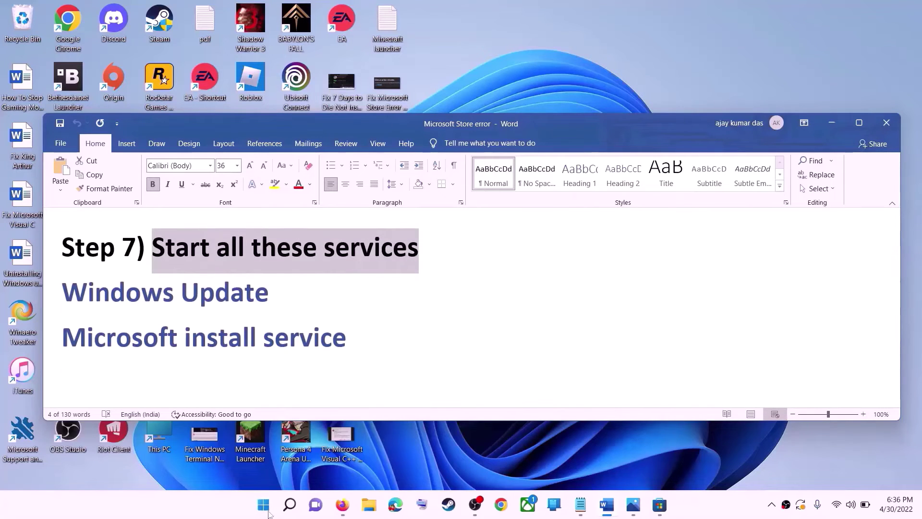
Search Windows for "services" and open the Services app
{"action": "left_click", "coordinate": [263, 505]}
{"action": "type", "text": "services"}
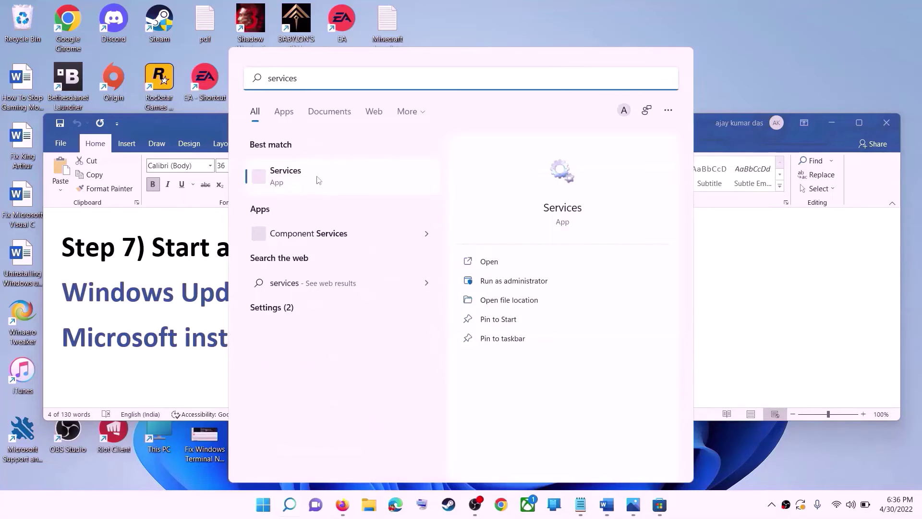
{"action": "key", "text": "Escape"}
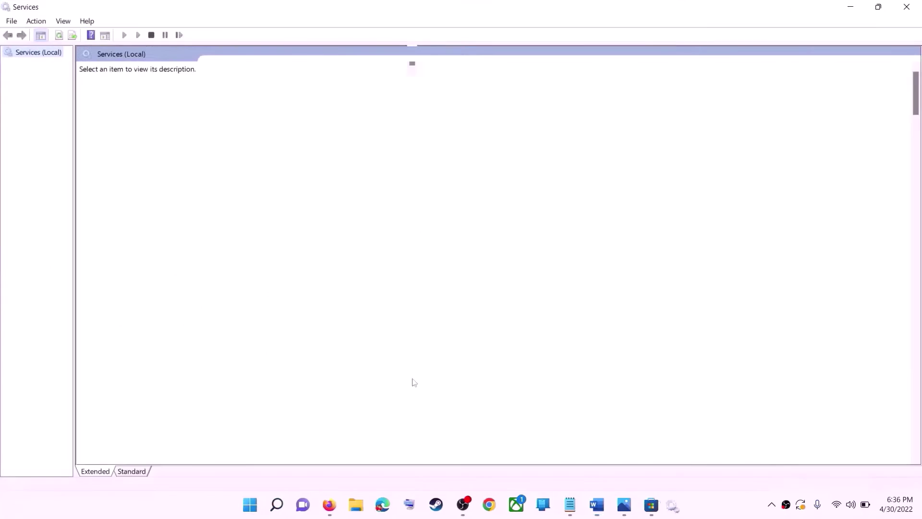
Set the Windows Update service's startup type to Automatic, apply it, and restart the service
{"action": "left_click", "coordinate": [301, 366]}
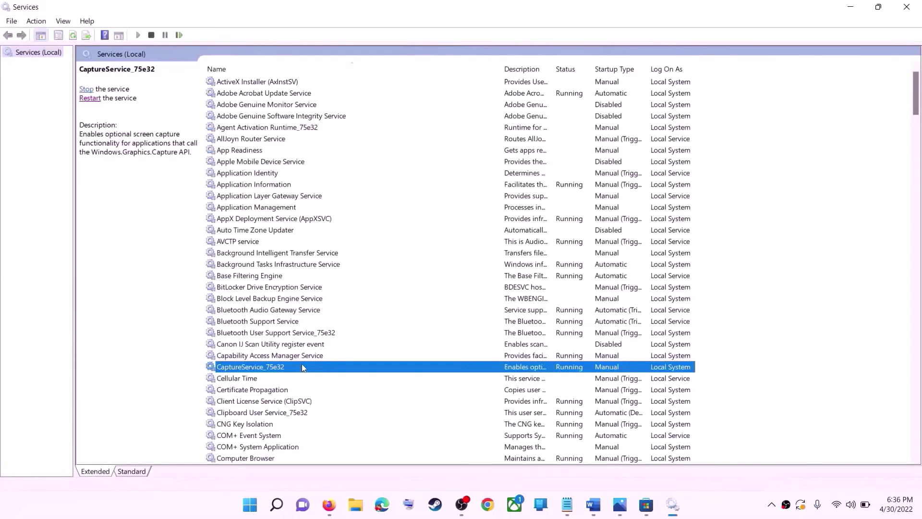
{"action": "key", "text": "w"}
{"action": "scroll", "coordinate": [318, 420], "scroll_direction": "down", "scroll_amount": 8}
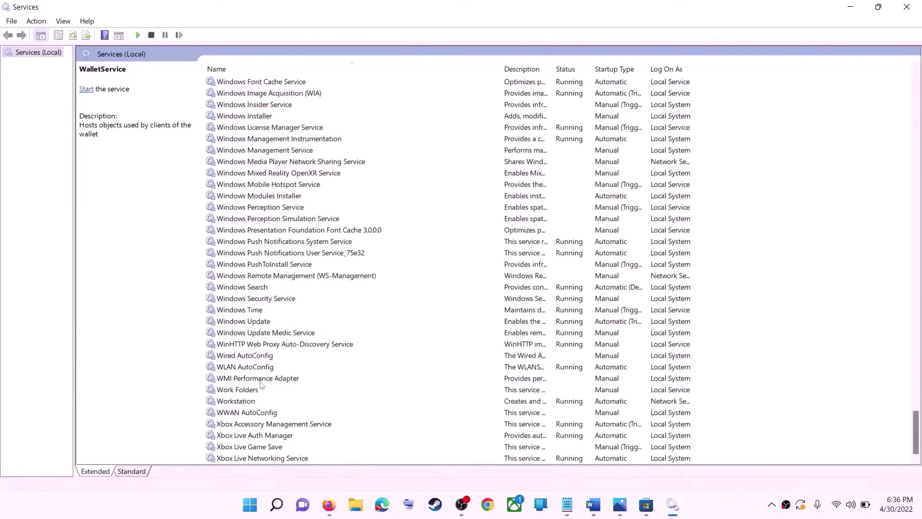
{"action": "left_click", "coordinate": [265, 324]}
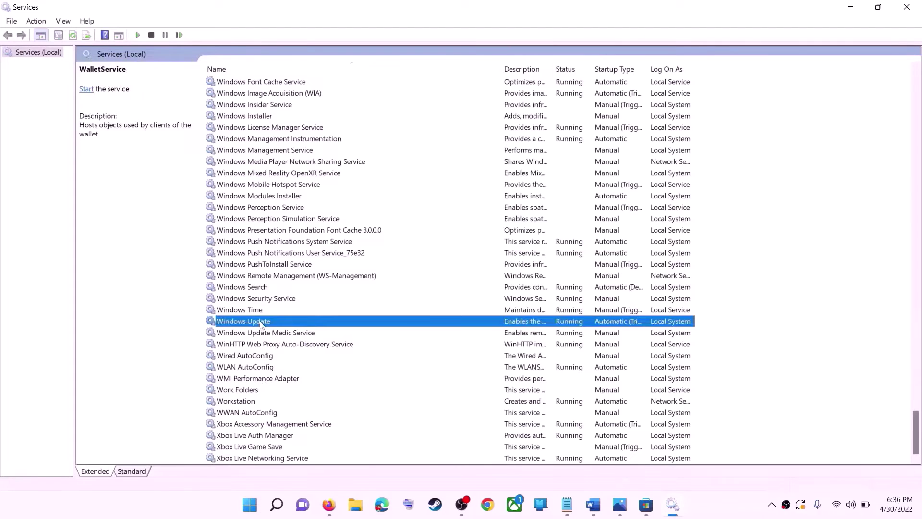
{"action": "double_click", "coordinate": [311, 326]}
{"action": "left_click", "coordinate": [451, 238]}
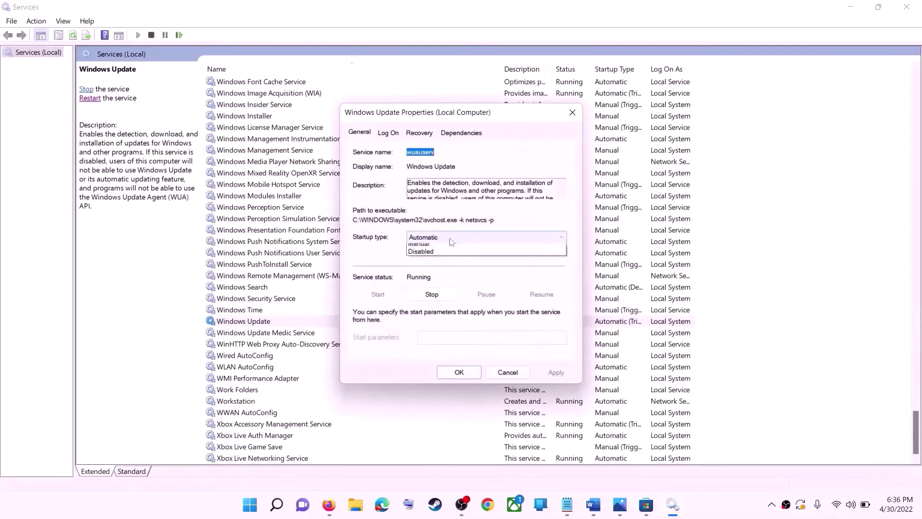
{"action": "left_click", "coordinate": [435, 257]}
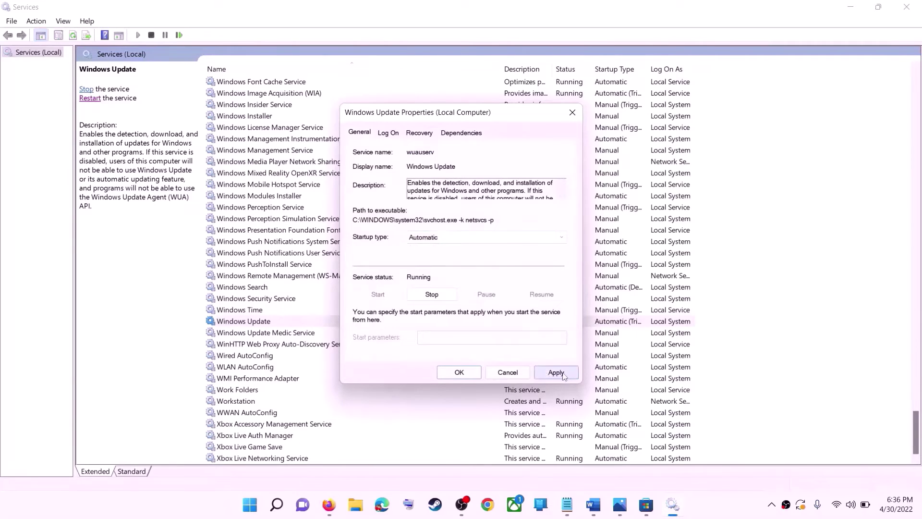
{"action": "left_click", "coordinate": [563, 374]}
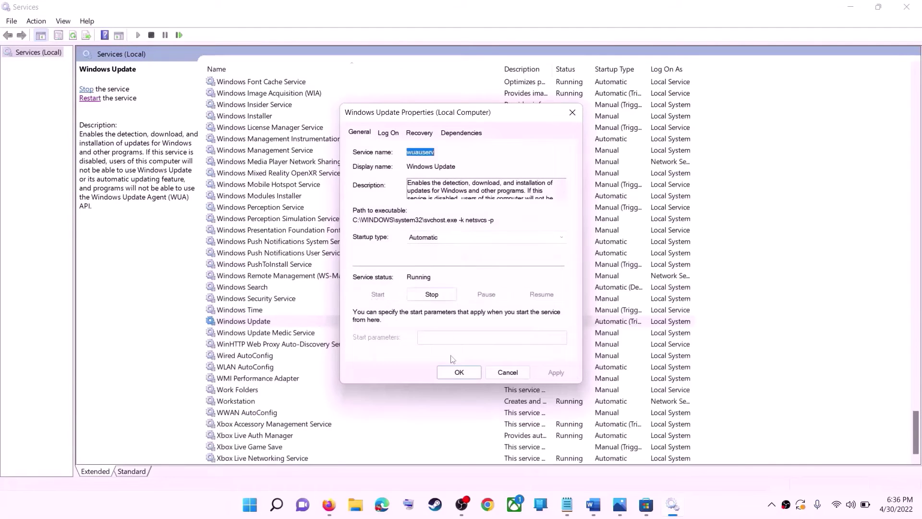
{"action": "left_click", "coordinate": [457, 373]}
{"action": "left_click", "coordinate": [234, 325]}
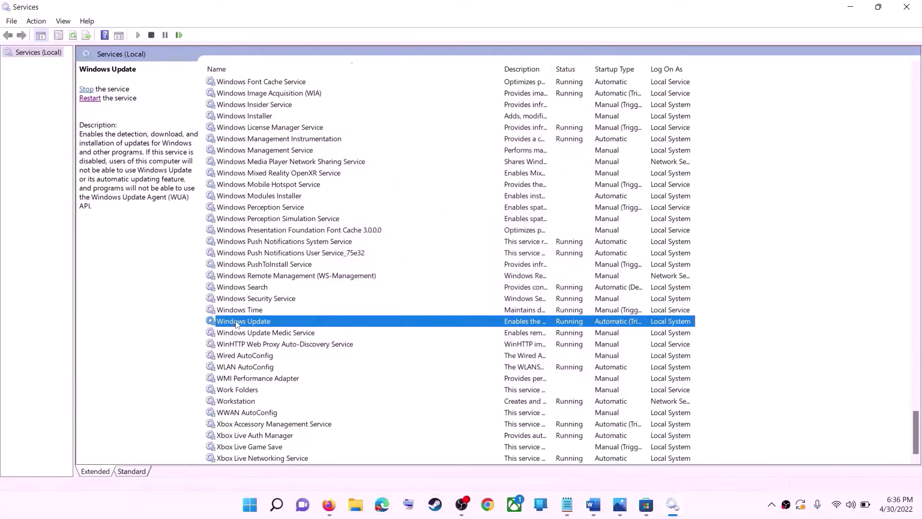
{"action": "left_click", "coordinate": [88, 99]}
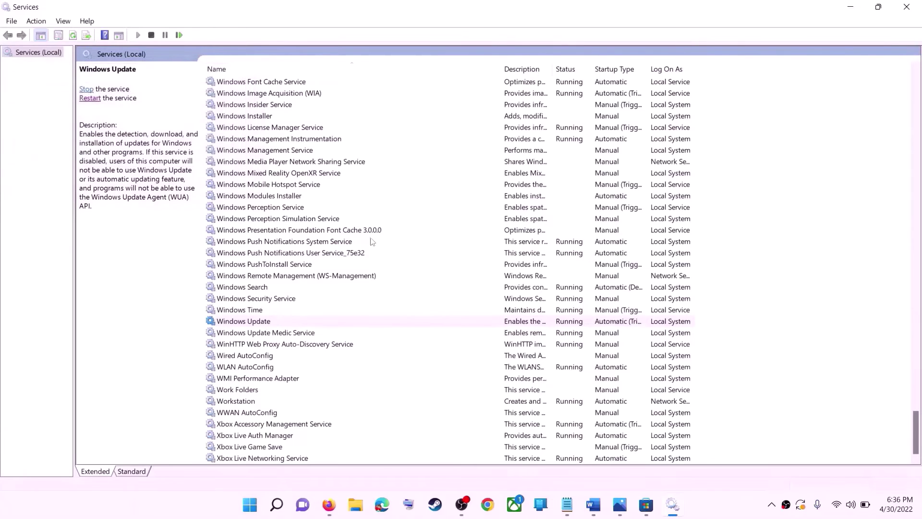
Set the Microsoft Store Install Service's startup type to Automatic, restart the service, and close Services
{"action": "left_click", "coordinate": [295, 244]}
{"action": "key", "text": "m"}
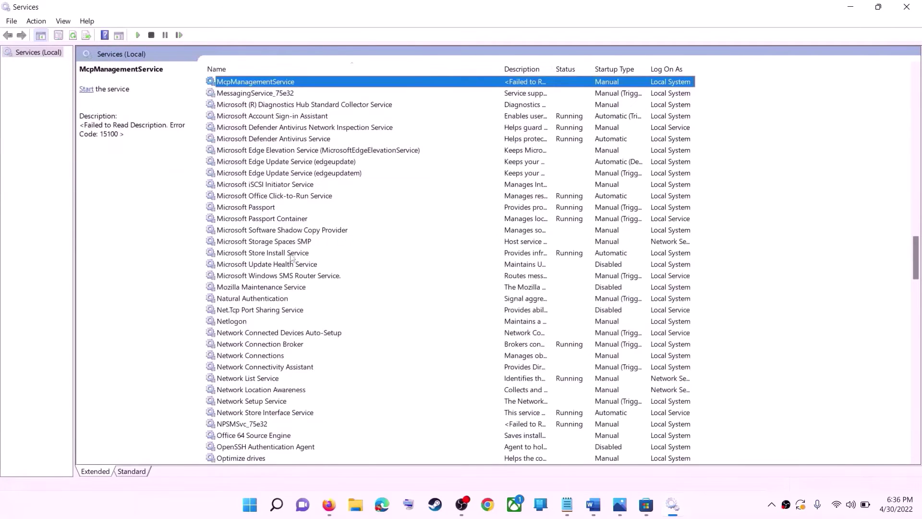
{"action": "left_click", "coordinate": [276, 255]}
{"action": "double_click", "coordinate": [426, 259]}
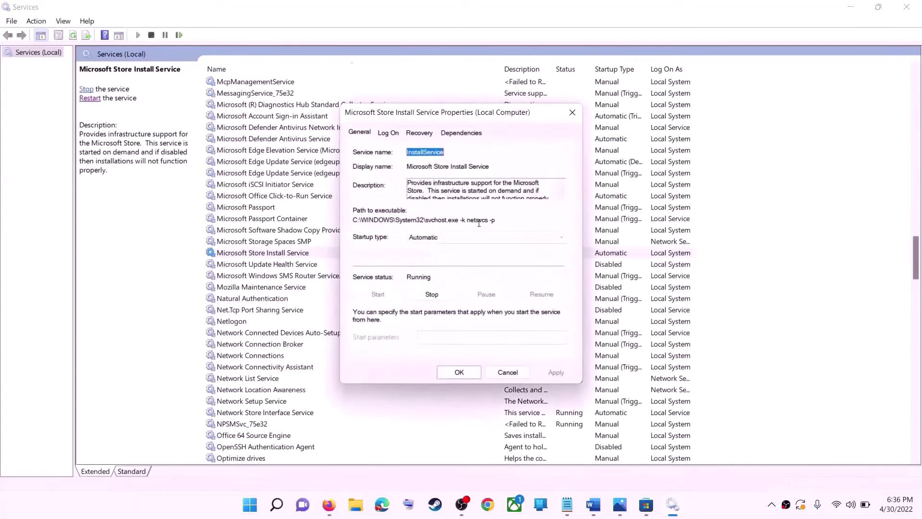
{"action": "left_click", "coordinate": [486, 237]}
{"action": "left_click", "coordinate": [593, 404]}
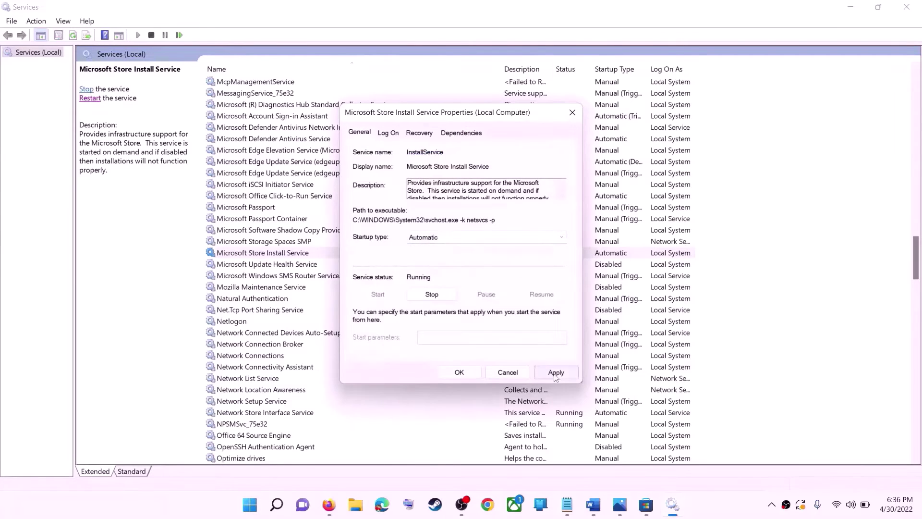
{"action": "left_click", "coordinate": [556, 372]}
{"action": "left_click", "coordinate": [459, 372]}
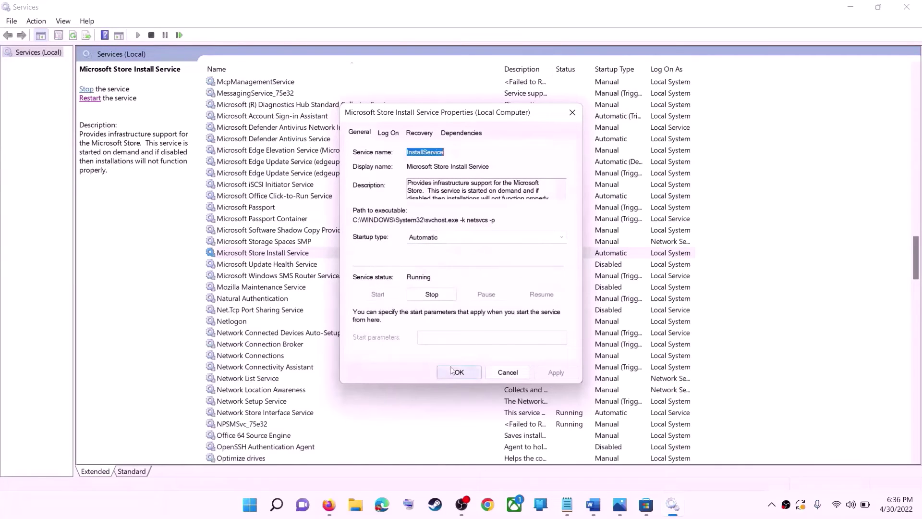
{"action": "left_click", "coordinate": [86, 99]}
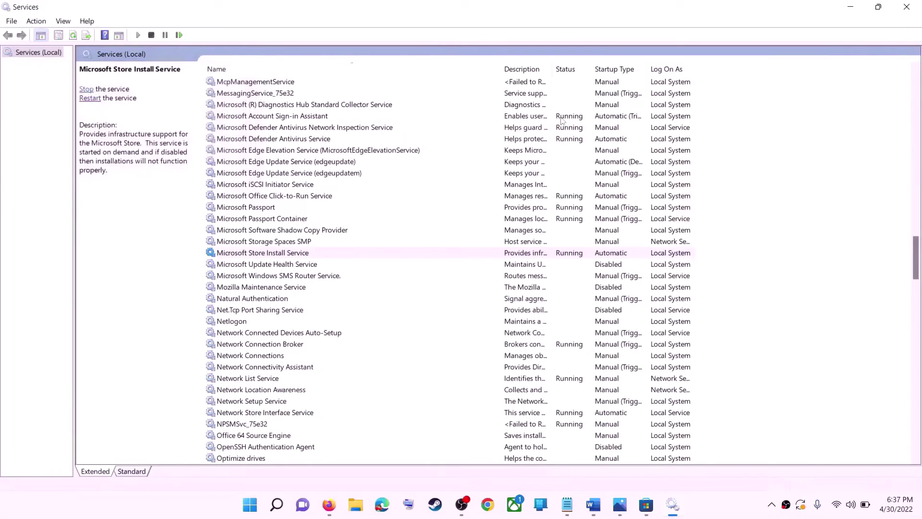
{"action": "left_click", "coordinate": [906, 7]}
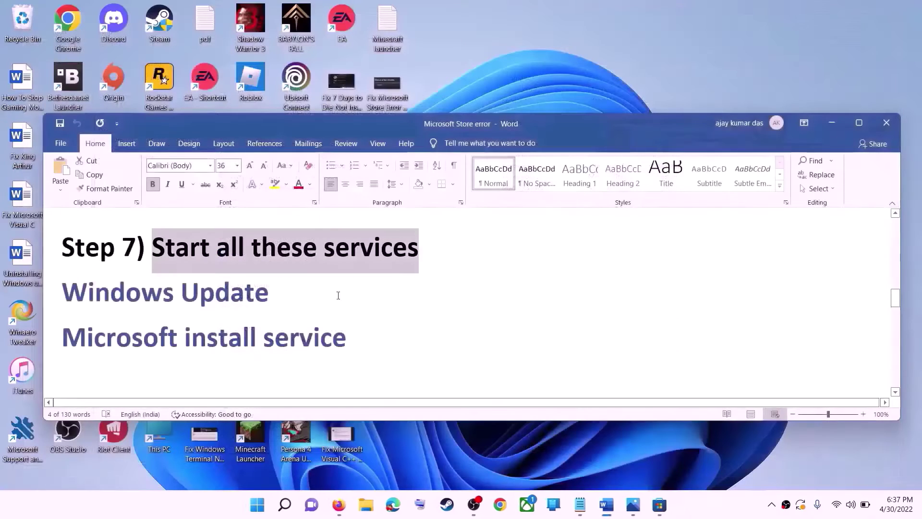
Highlight "Update Windows" in Step 8 of the Word notes
{"action": "scroll", "coordinate": [285, 295], "scroll_direction": "down", "scroll_amount": 5}
{"action": "scroll", "coordinate": [285, 295], "scroll_direction": "up", "scroll_amount": 1}
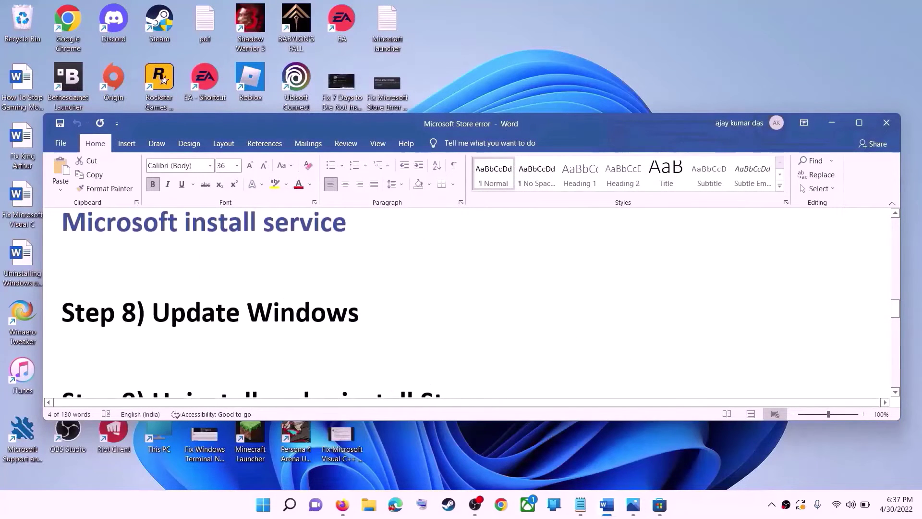
{"action": "left_click_drag", "start_coordinate": [153, 313], "coordinate": [377, 315]}
Open Windows Update in Settings to check for pending updates, and minimize Settings
{"action": "left_click", "coordinate": [262, 505]}
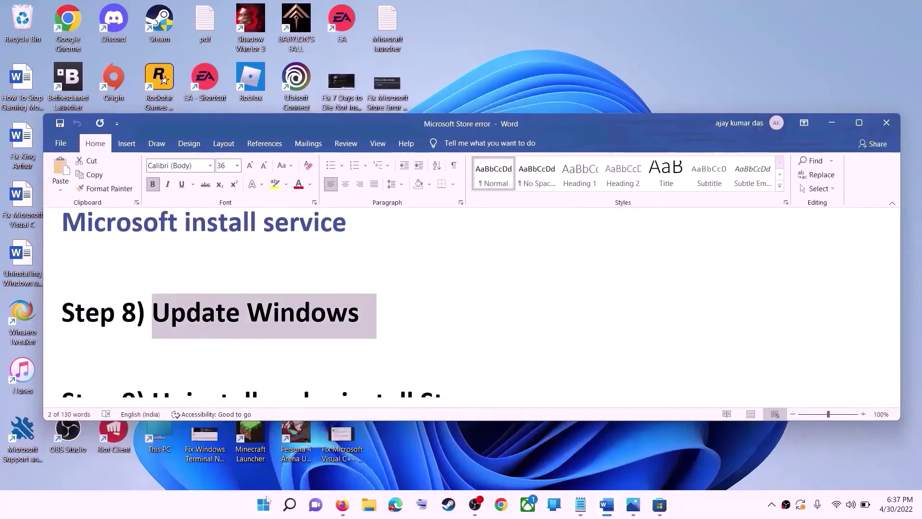
{"action": "left_click", "coordinate": [431, 201]}
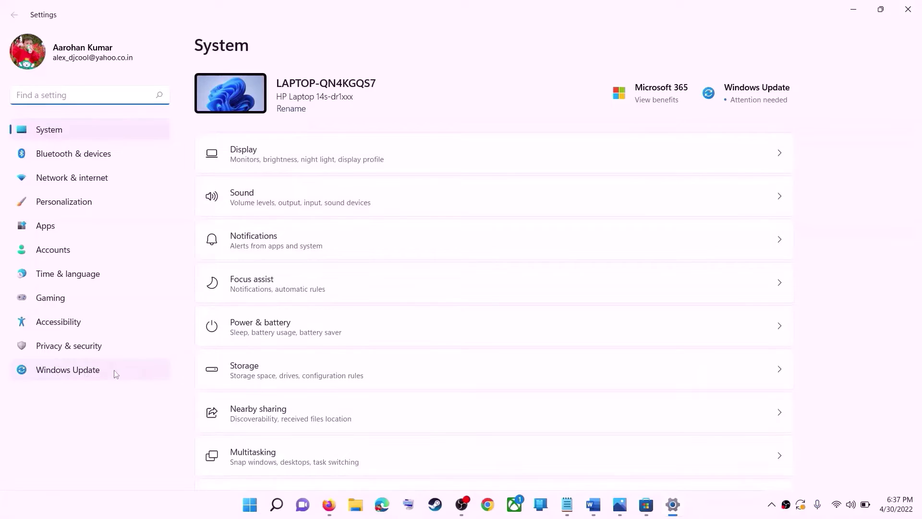
{"action": "left_click", "coordinate": [73, 373]}
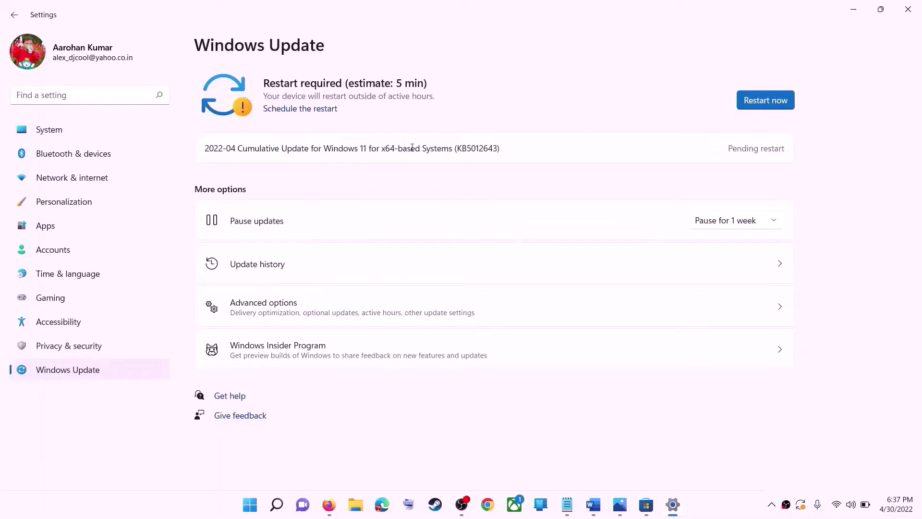
{"action": "left_click", "coordinate": [853, 9]}
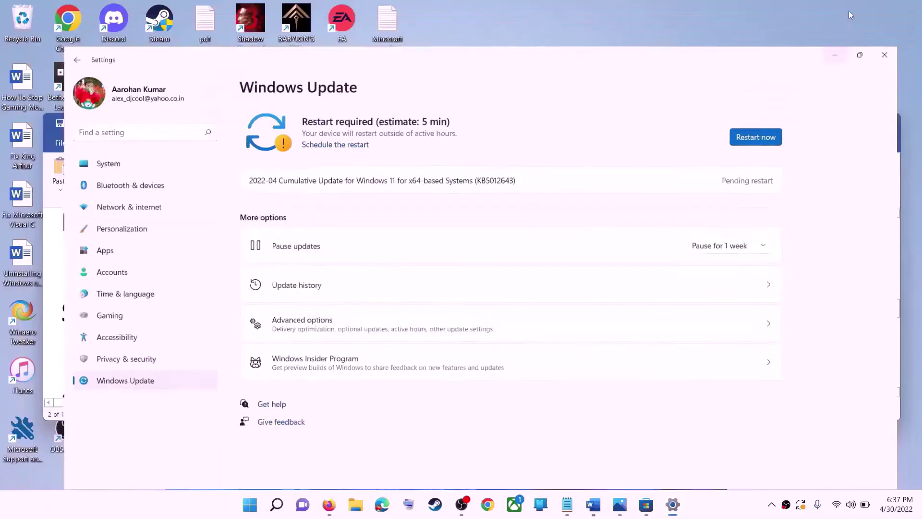
Copy the command "Get-AppxPackage -allusers *WindowsStore* | Remove-AppxPackage" from Step 9 of the Word notes
{"action": "scroll", "coordinate": [272, 324], "scroll_direction": "down", "scroll_amount": 5}
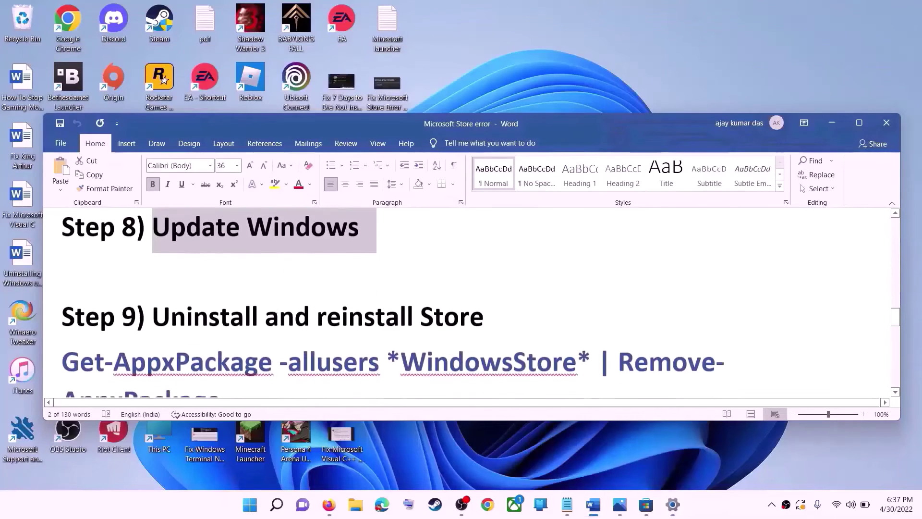
{"action": "scroll", "coordinate": [275, 317], "scroll_direction": "down", "scroll_amount": 1}
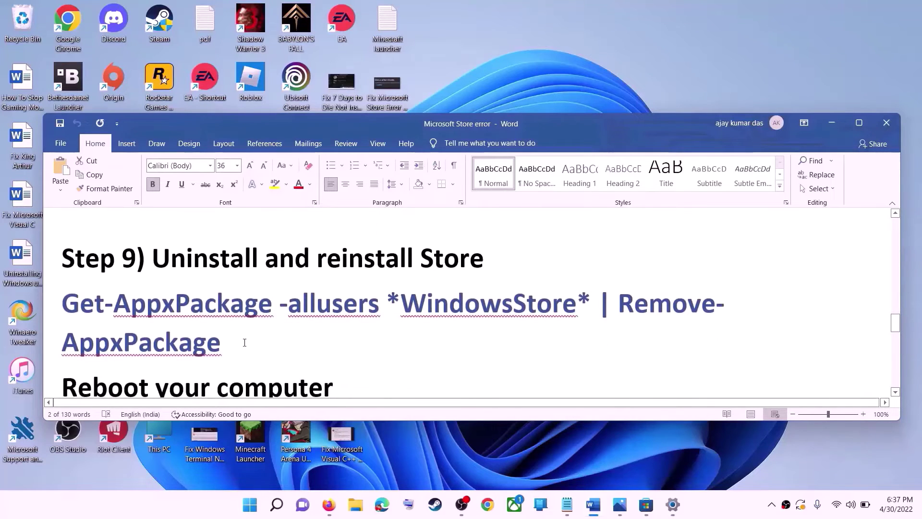
{"action": "triple_click", "coordinate": [243, 340]}
{"action": "right_click", "coordinate": [214, 331]}
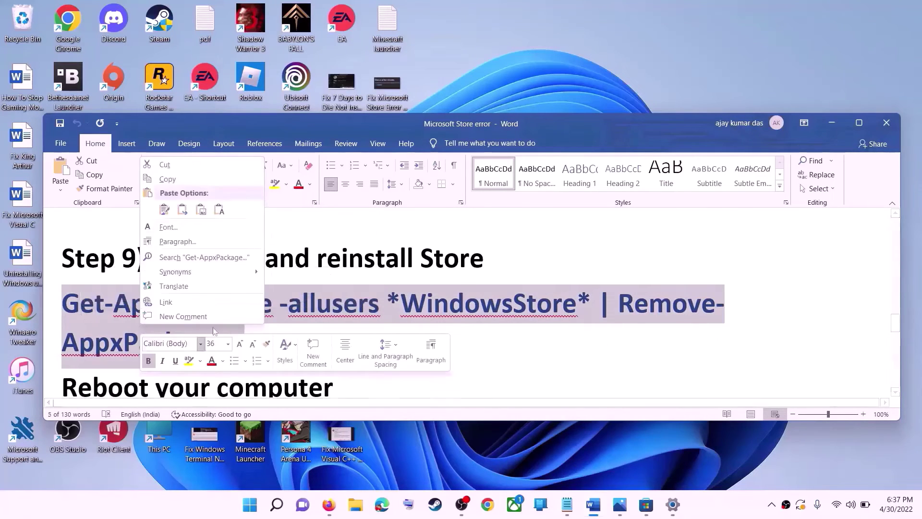
{"action": "left_click", "coordinate": [185, 180]}
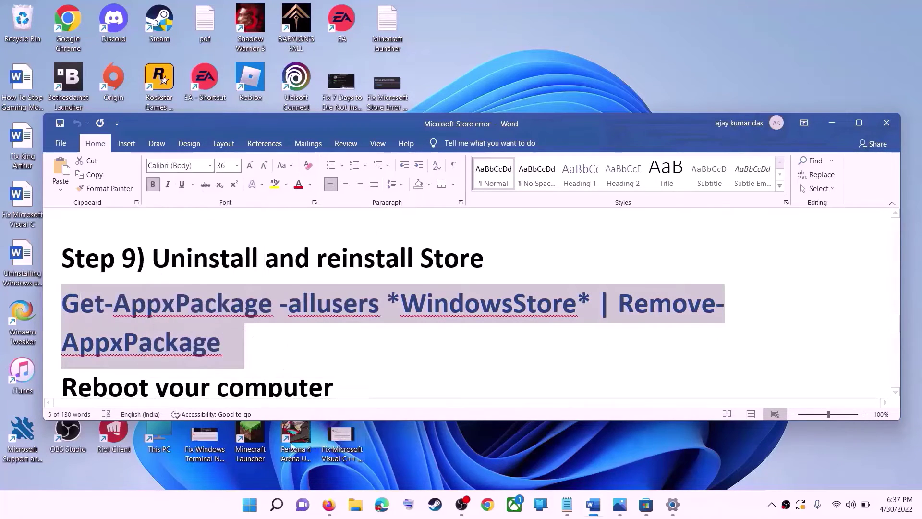
Search Windows for "powershell", run Windows PowerShell as administrator, and paste the copied Store removal command into it
{"action": "left_click", "coordinate": [251, 509]}
{"action": "type", "text": "powe"}
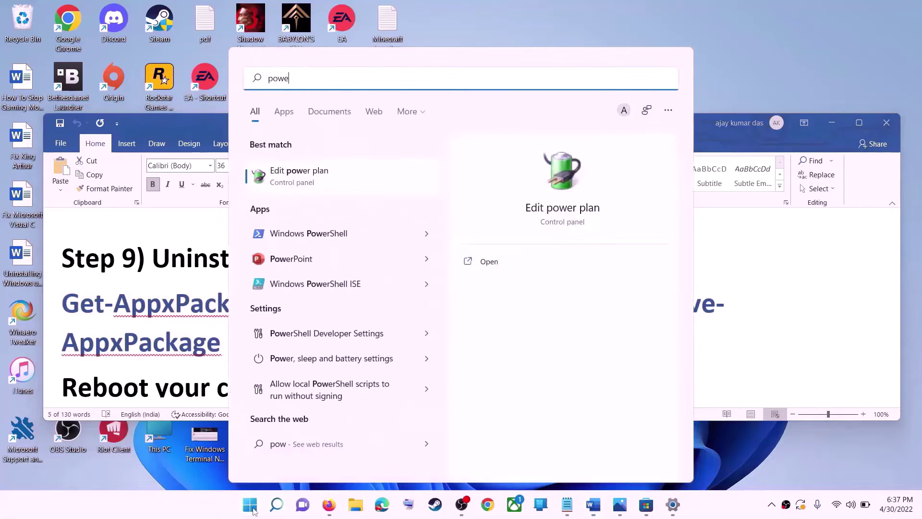
{"action": "type", "text": "rshell"}
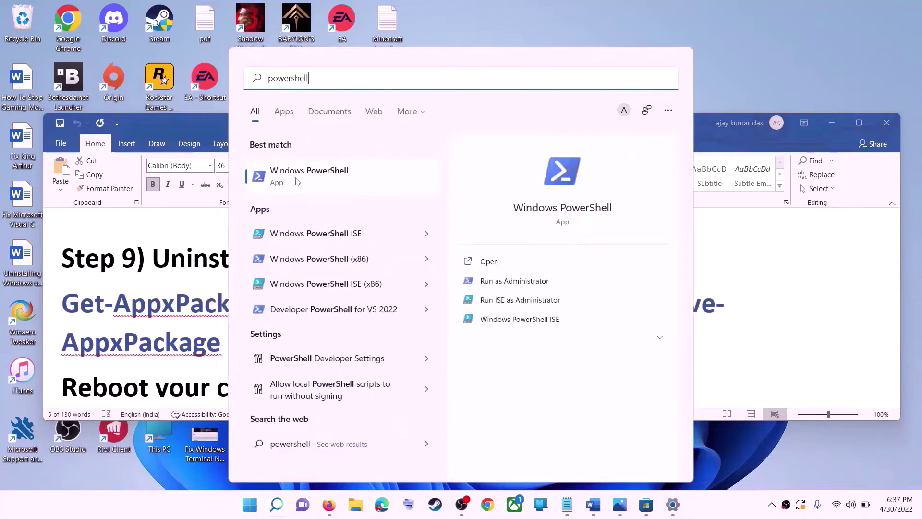
{"action": "right_click", "coordinate": [297, 181]}
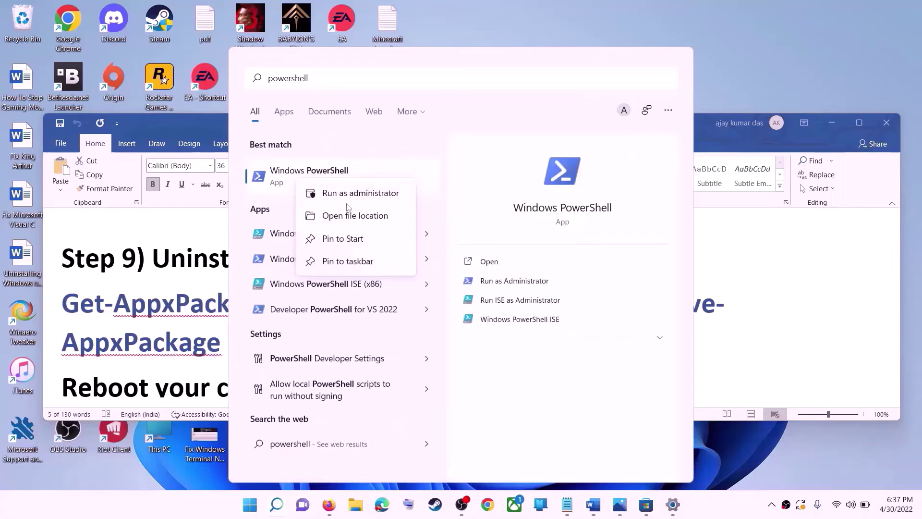
{"action": "left_click", "coordinate": [374, 193]}
{"action": "left_click", "coordinate": [393, 344]}
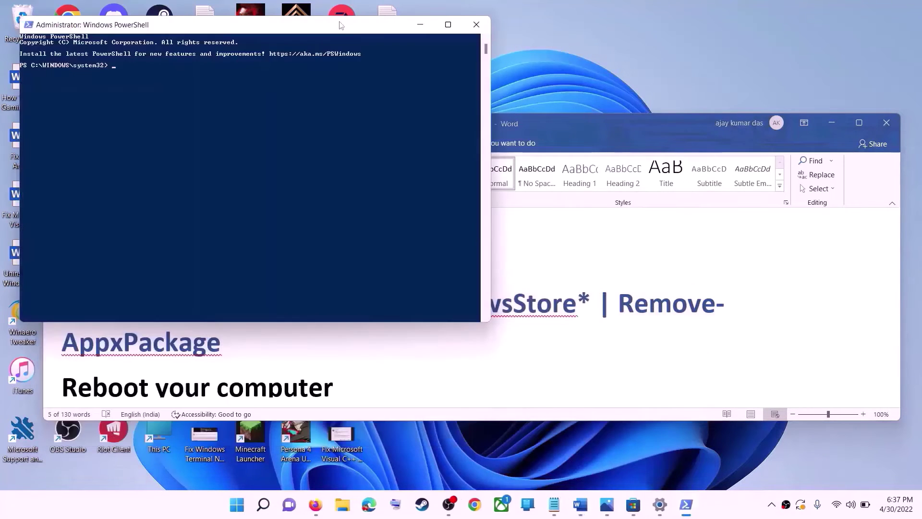
{"action": "left_click_drag", "start_coordinate": [338, 31], "coordinate": [470, 123]}
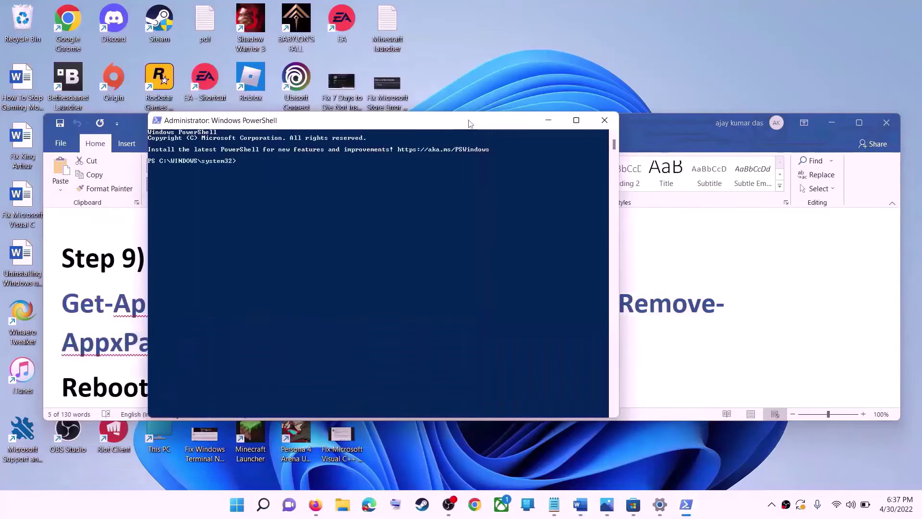
{"action": "key", "text": "ctrl+v"}
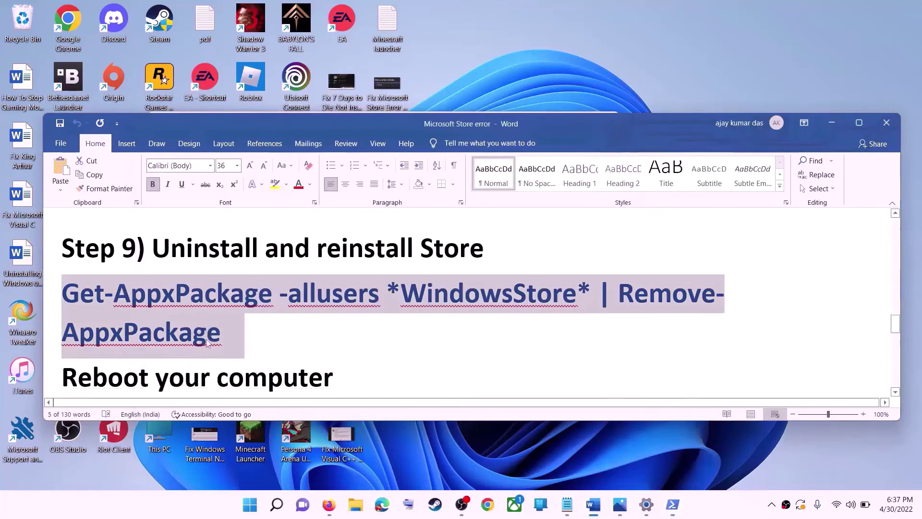
Highlight "Reboot your computer" in Step 9 of the Word notes, show the Windows power options, and close them without restarting
{"action": "scroll", "coordinate": [470, 302], "scroll_direction": "down", "scroll_amount": 2}
{"action": "triple_click", "coordinate": [197, 331]}
{"action": "left_click", "coordinate": [250, 504]}
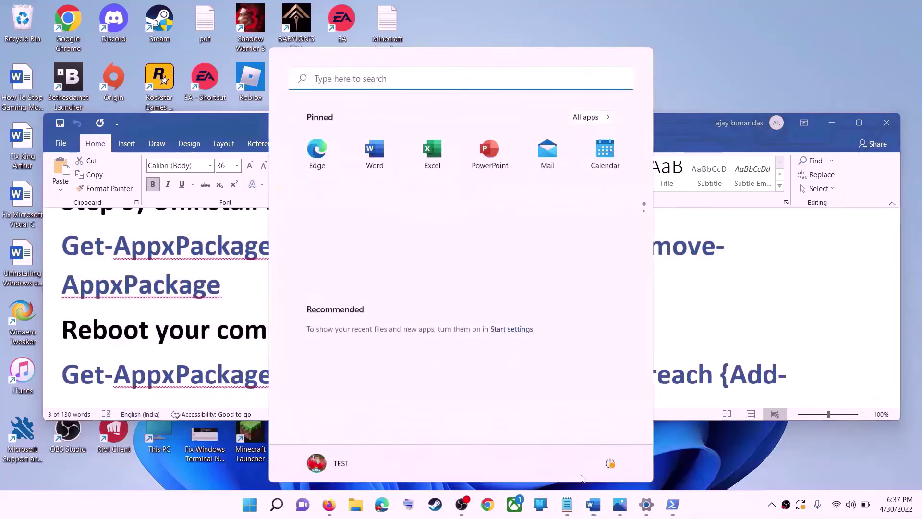
{"action": "left_click", "coordinate": [610, 462]}
{"action": "left_click", "coordinate": [168, 347]}
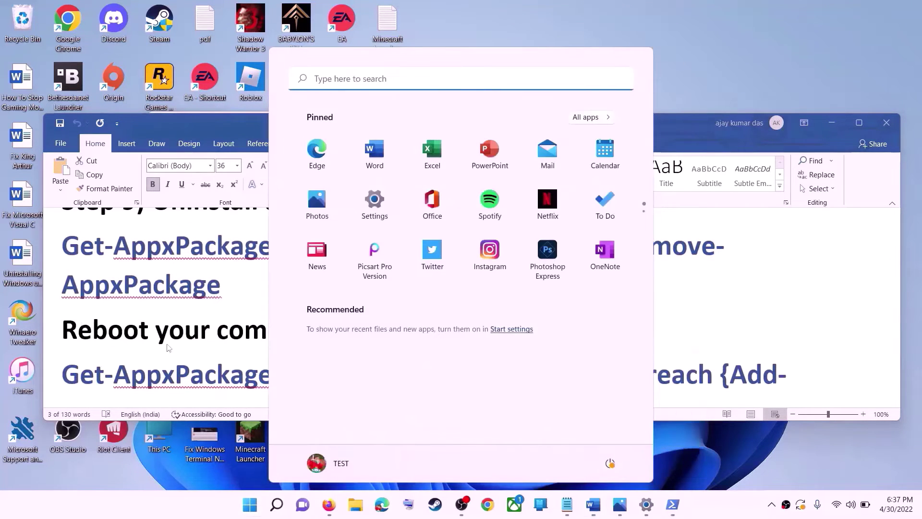
{"action": "left_click", "coordinate": [192, 337]}
Search Windows for "powershell", run Windows PowerShell as administrator, and approve the elevation request
{"action": "scroll", "coordinate": [471, 302], "scroll_direction": "down", "scroll_amount": 1}
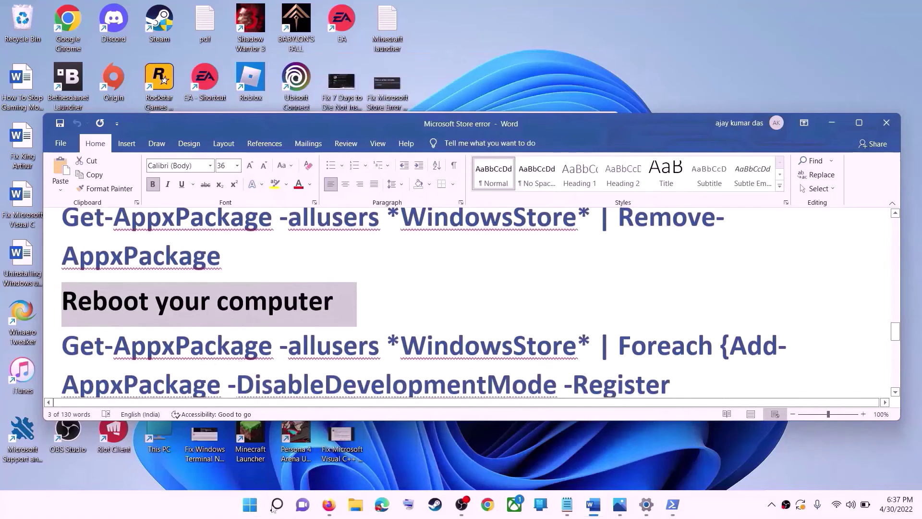
{"action": "left_click", "coordinate": [248, 515]}
{"action": "type", "text": "pow"}
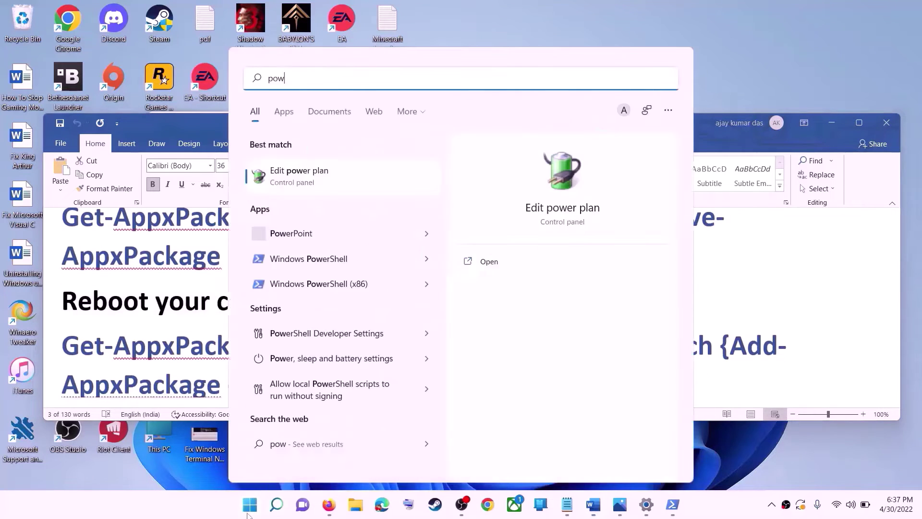
{"action": "type", "text": "ershell"}
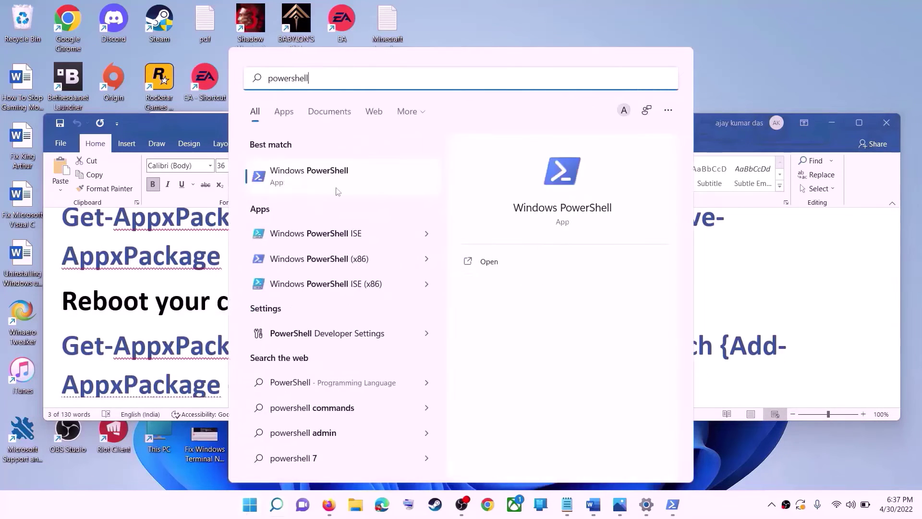
{"action": "right_click", "coordinate": [327, 181]}
{"action": "left_click", "coordinate": [407, 192]}
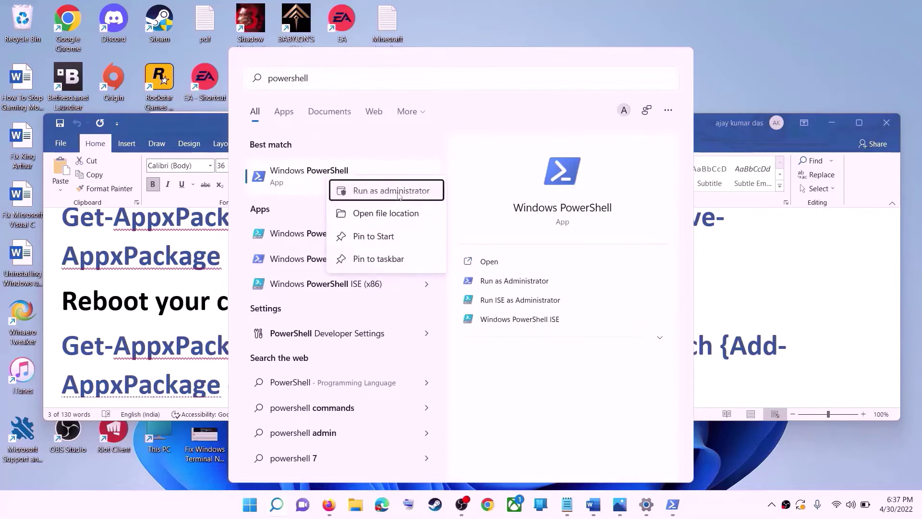
{"action": "left_click", "coordinate": [449, 343]}
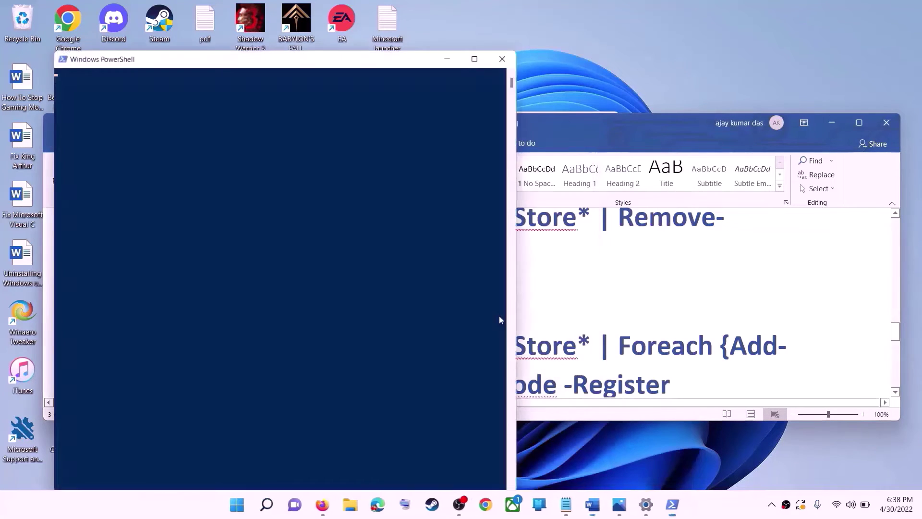
Copy the "Get-AppxPackage -allusers *WindowsStore* | Foreach {Add-AppxPackage ...}" command from the Word notes and run it in the administrator PowerShell window
{"action": "left_click", "coordinate": [597, 285]}
{"action": "scroll", "coordinate": [598, 286], "scroll_direction": "down", "scroll_amount": 2}
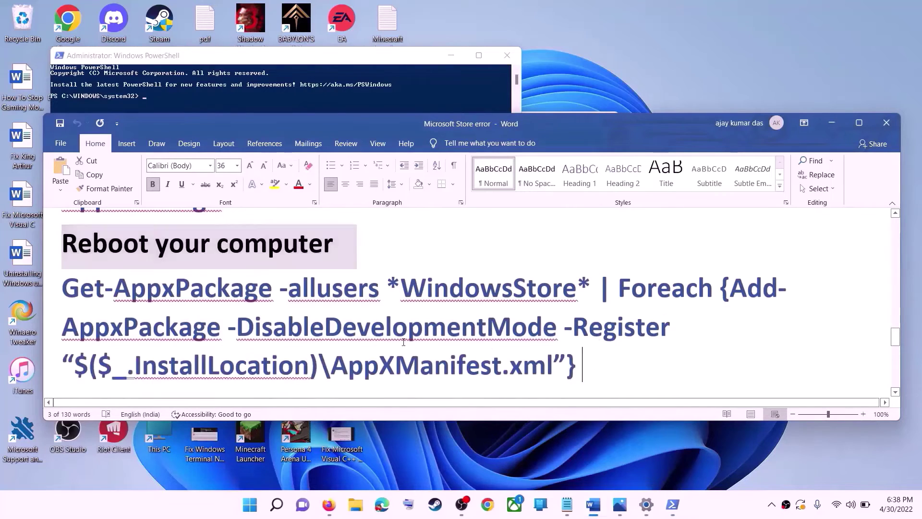
{"action": "left_click_drag", "start_coordinate": [598, 372], "coordinate": [106, 311]}
{"action": "right_click", "coordinate": [107, 311]}
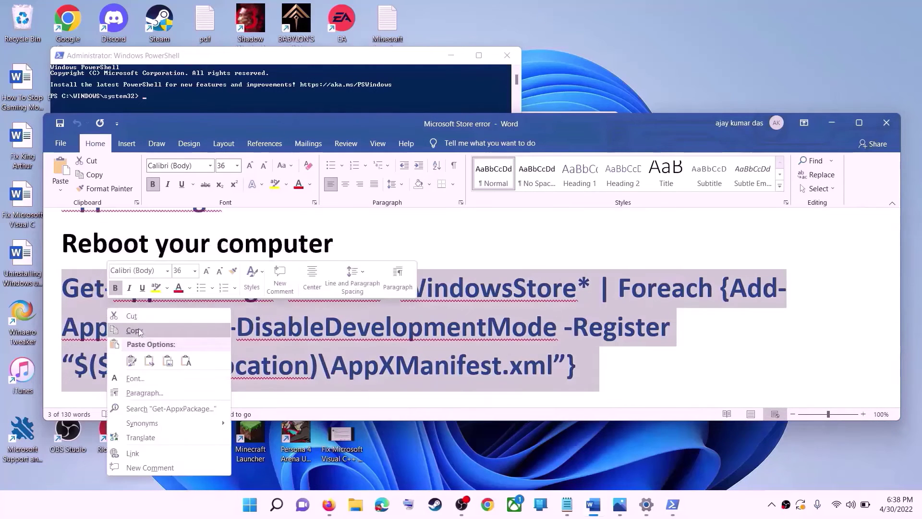
{"action": "left_click", "coordinate": [135, 330]}
{"action": "left_click", "coordinate": [283, 98]}
{"action": "right_click", "coordinate": [279, 197]}
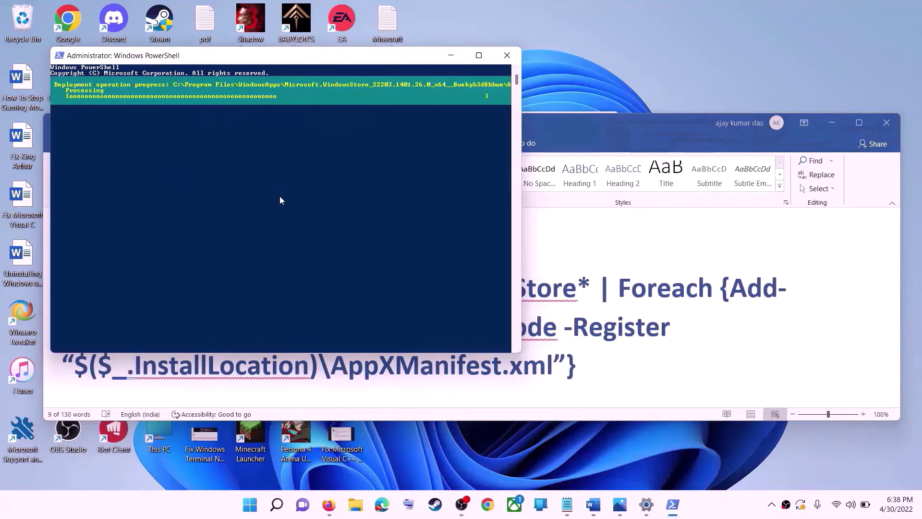
Search Windows for "store" and launch Microsoft Store
{"action": "left_click", "coordinate": [252, 511]}
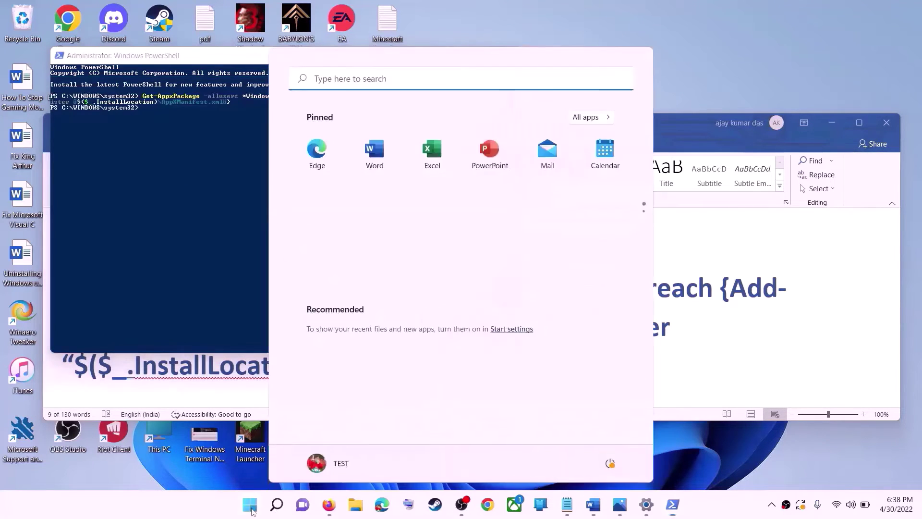
{"action": "type", "text": "store"}
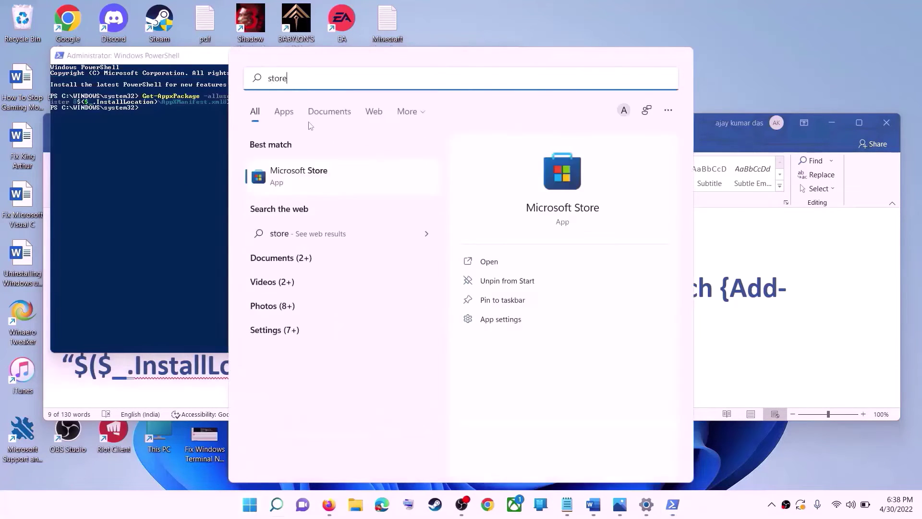
{"action": "key", "text": "Return"}
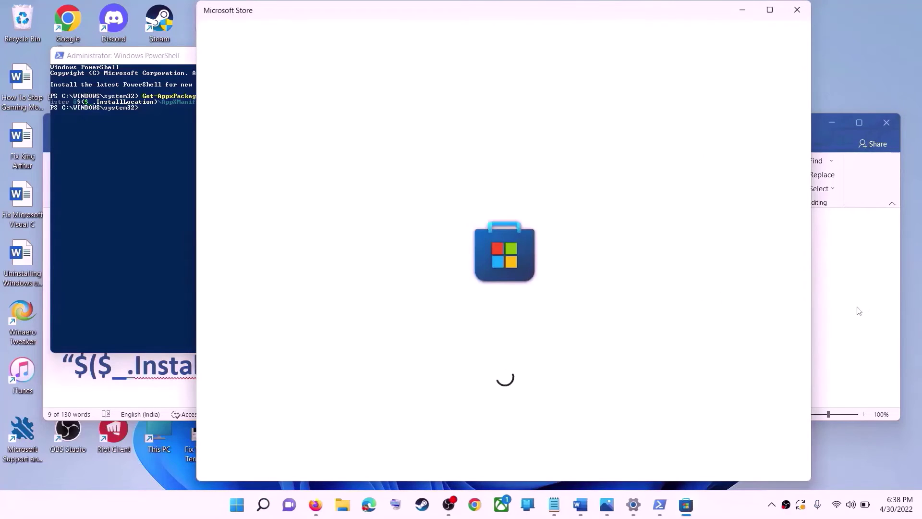
Highlight "Try installing to C drive/Different Drive" in Step 10 of the Word notes
{"action": "left_click", "coordinate": [856, 313]}
{"action": "scroll", "coordinate": [322, 323], "scroll_direction": "down", "scroll_amount": 2}
{"action": "scroll", "coordinate": [322, 322], "scroll_direction": "down", "scroll_amount": 3}
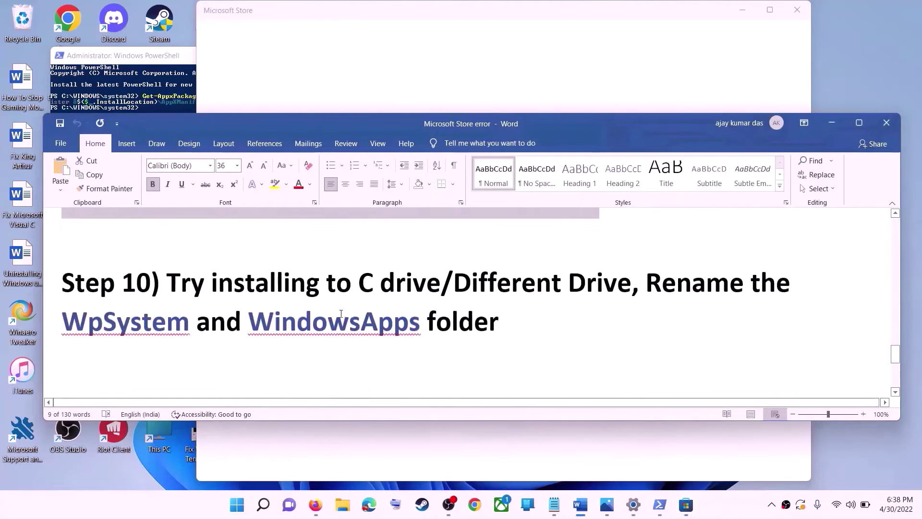
{"action": "left_click_drag", "start_coordinate": [202, 279], "coordinate": [630, 284]}
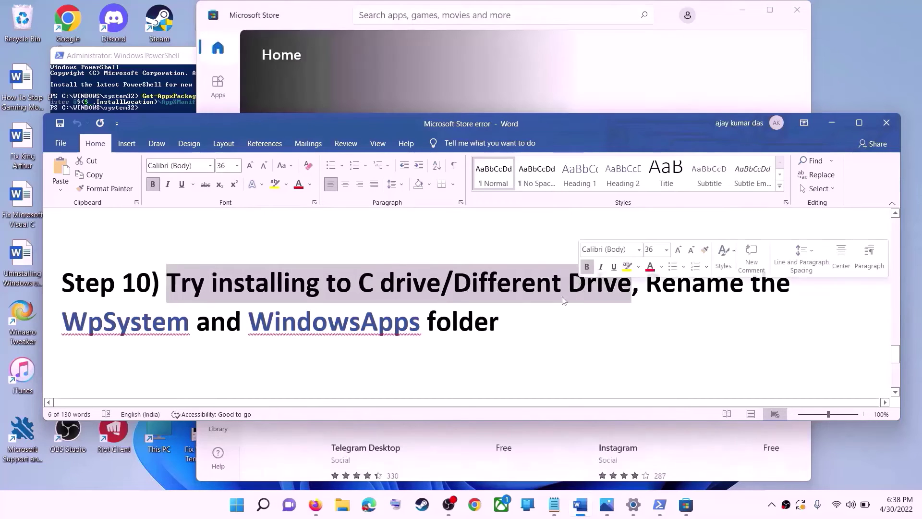
Open Windows Settings and go to the Storage settings under System
{"action": "left_click", "coordinate": [238, 505]}
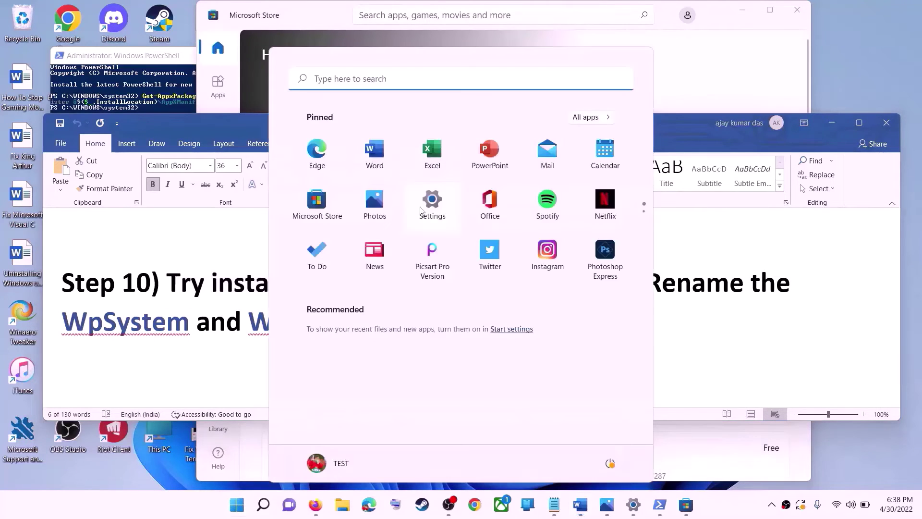
{"action": "left_click", "coordinate": [420, 212]}
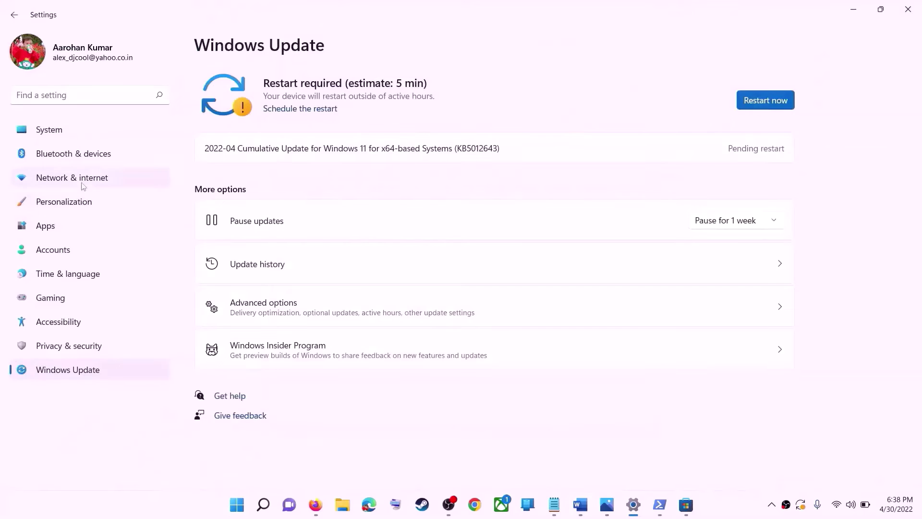
{"action": "left_click", "coordinate": [59, 133]}
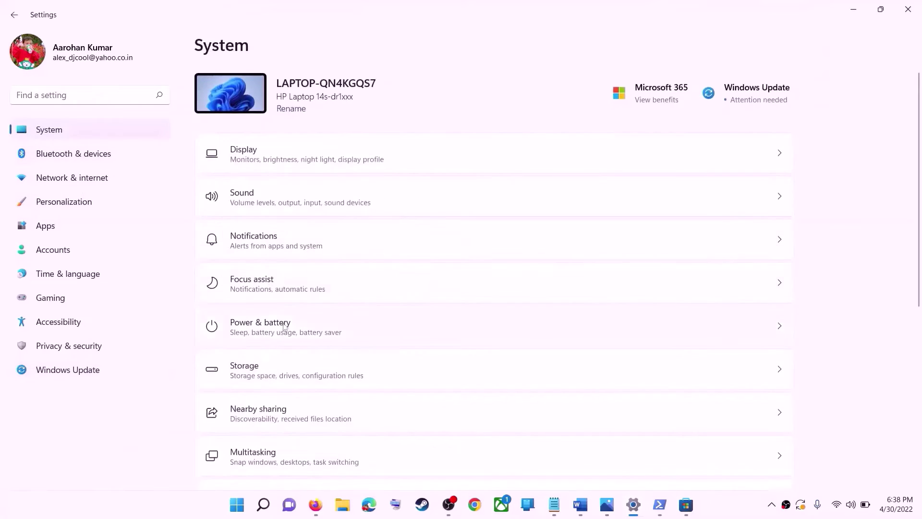
{"action": "scroll", "coordinate": [282, 275], "scroll_direction": "down", "scroll_amount": 3}
{"action": "left_click", "coordinate": [264, 248]}
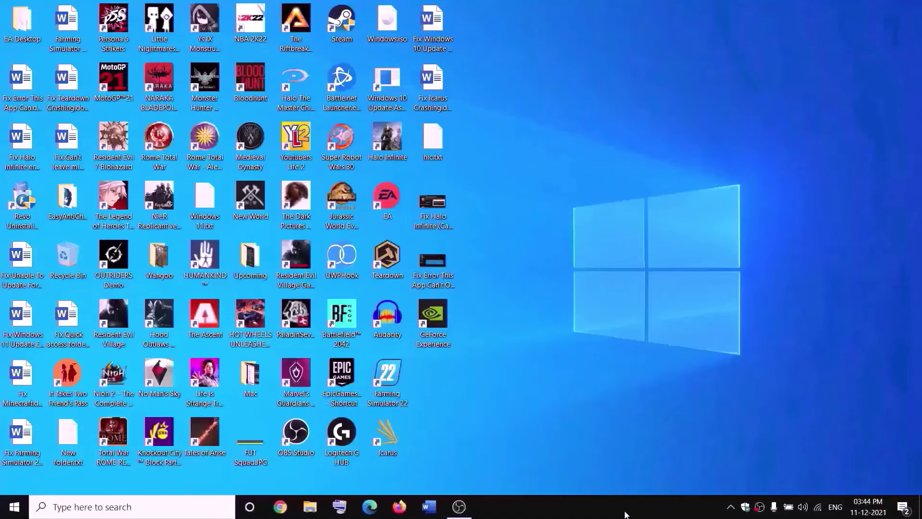
Open the New Volume (D:) drive in File Explorer
{"action": "left_click", "coordinate": [316, 507]}
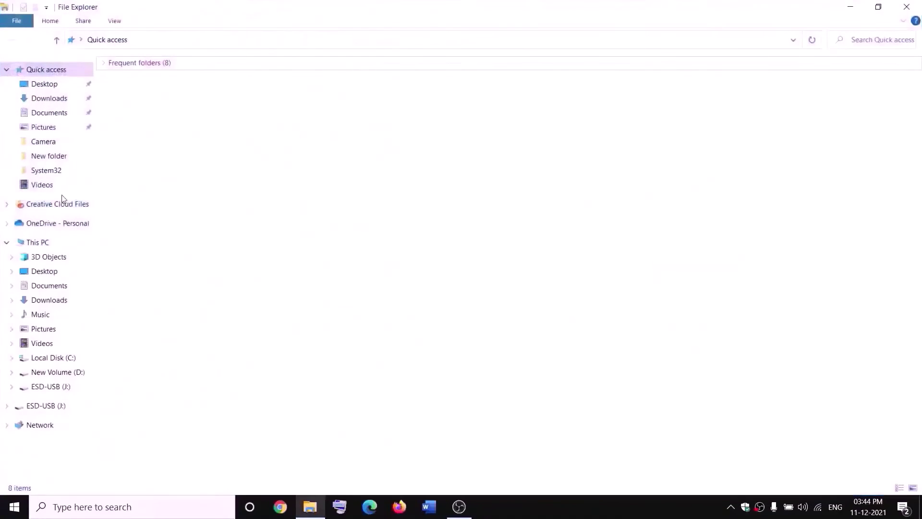
{"action": "left_click", "coordinate": [48, 249]}
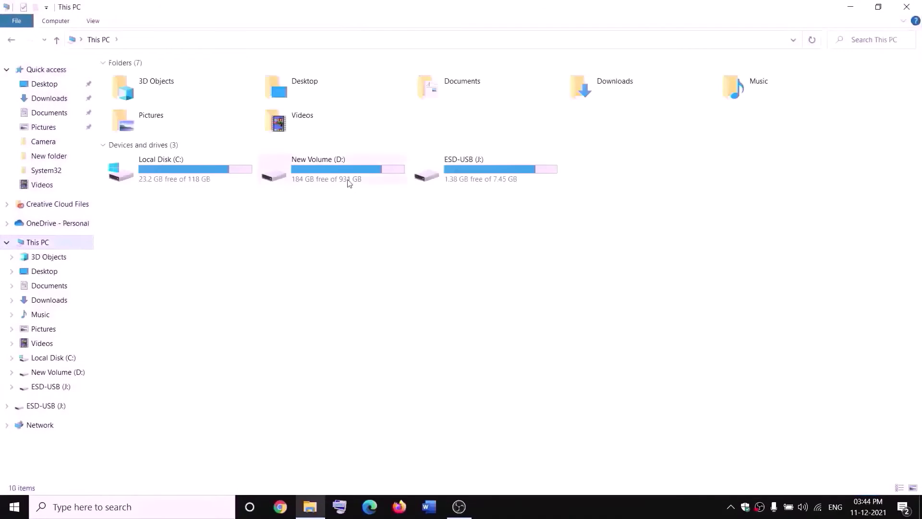
{"action": "double_click", "coordinate": [343, 179]}
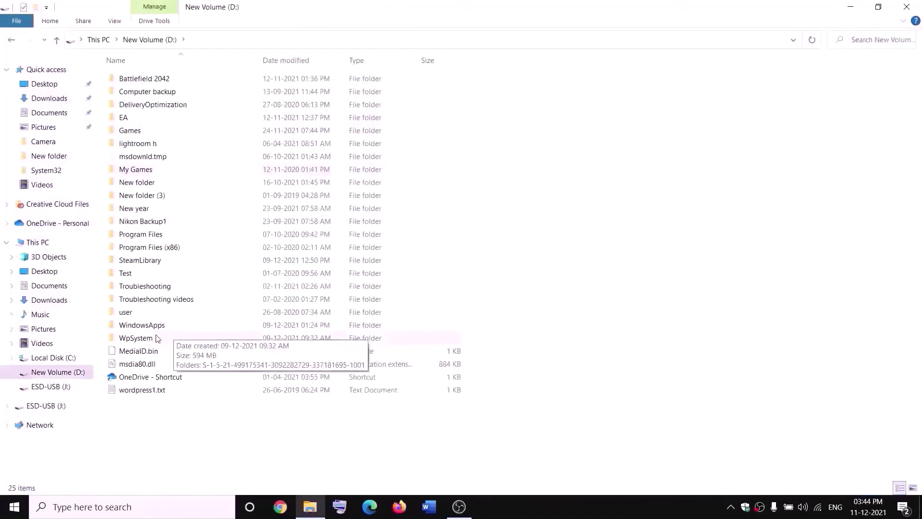
{"action": "left_click", "coordinate": [139, 338]}
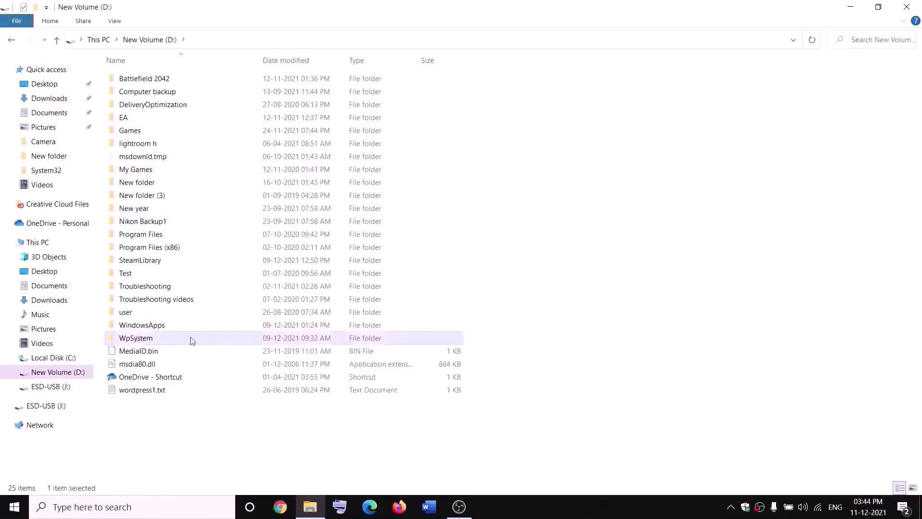
{"action": "right_click", "coordinate": [149, 339]}
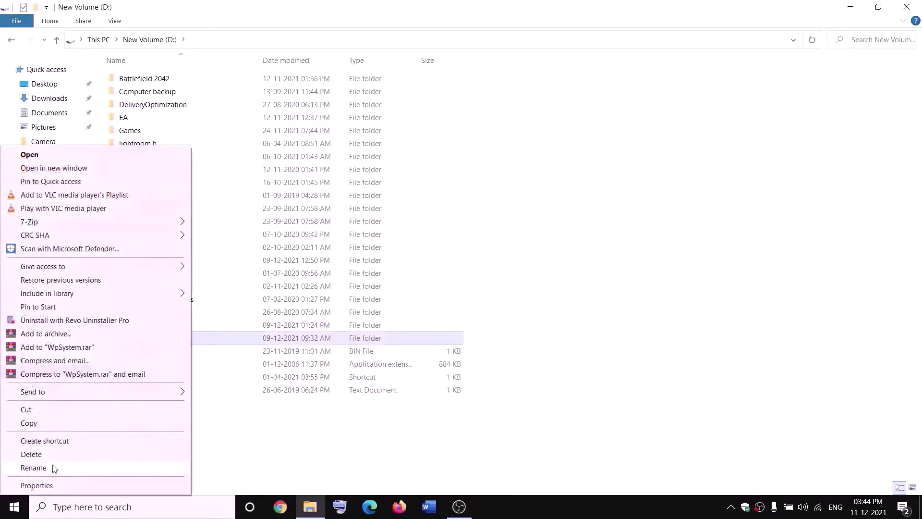
{"action": "left_click", "coordinate": [290, 436]}
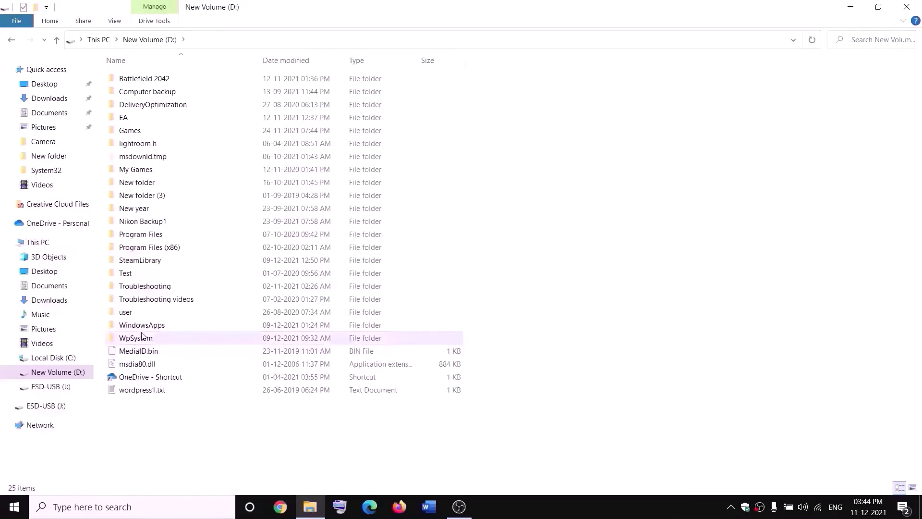
Show the Security properties of the WpSystem folder on drive D
{"action": "mouse_move", "coordinate": [138, 338]}
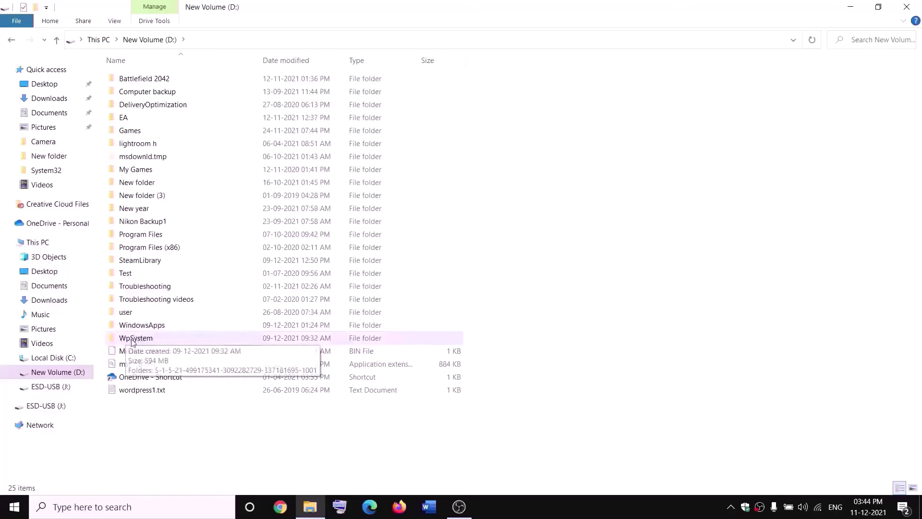
{"action": "right_click", "coordinate": [136, 340]}
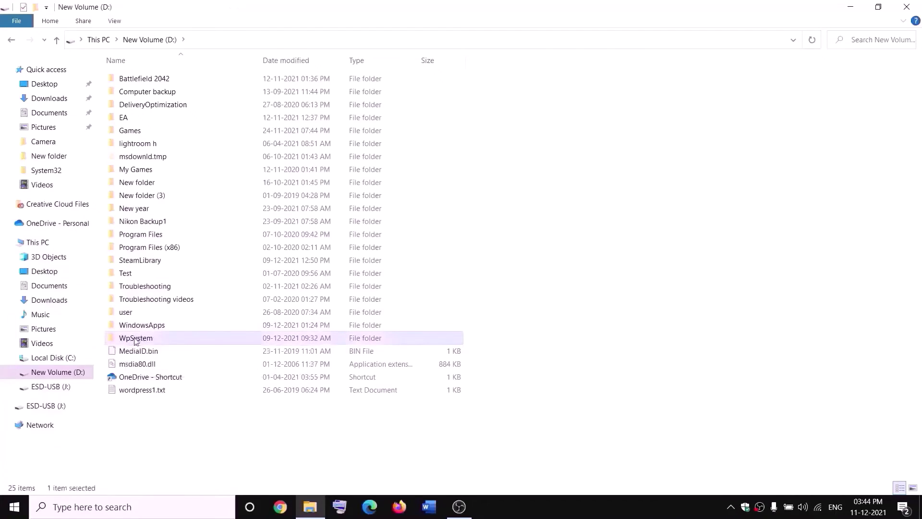
{"action": "left_click", "coordinate": [46, 484]}
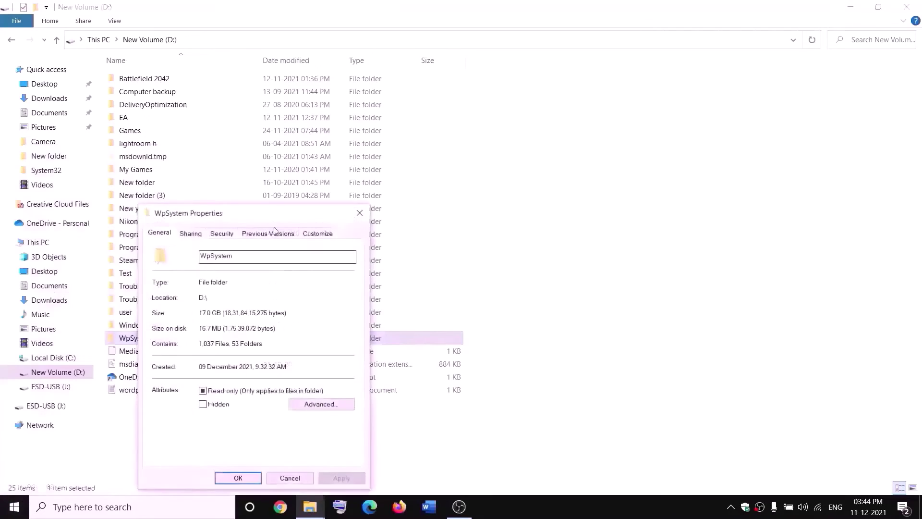
{"action": "left_click", "coordinate": [342, 155]}
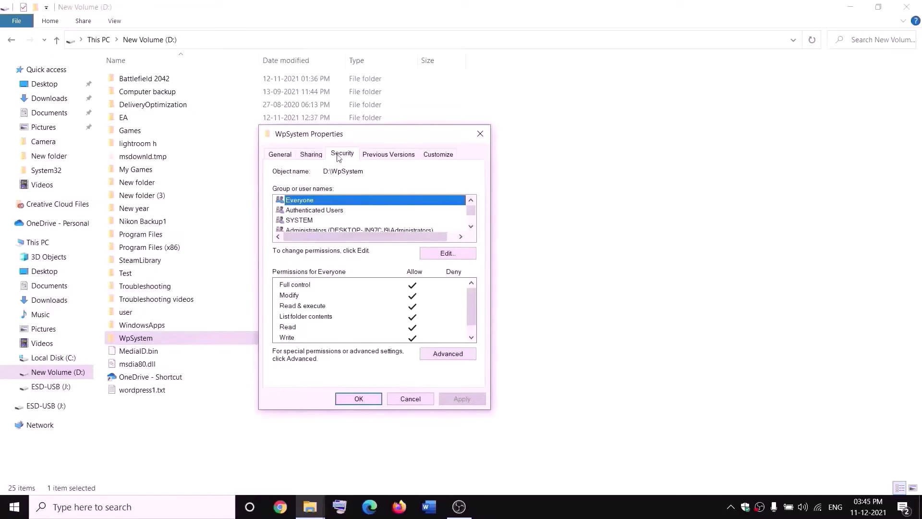
Set Everyone as the owner of the WpSystem folder in its advanced security settings
{"action": "left_click", "coordinate": [448, 354]}
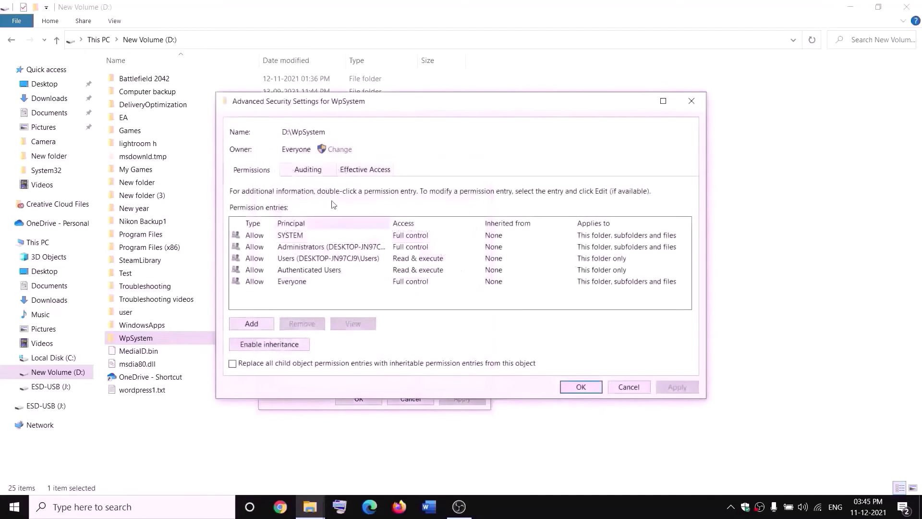
{"action": "left_click", "coordinate": [339, 149]}
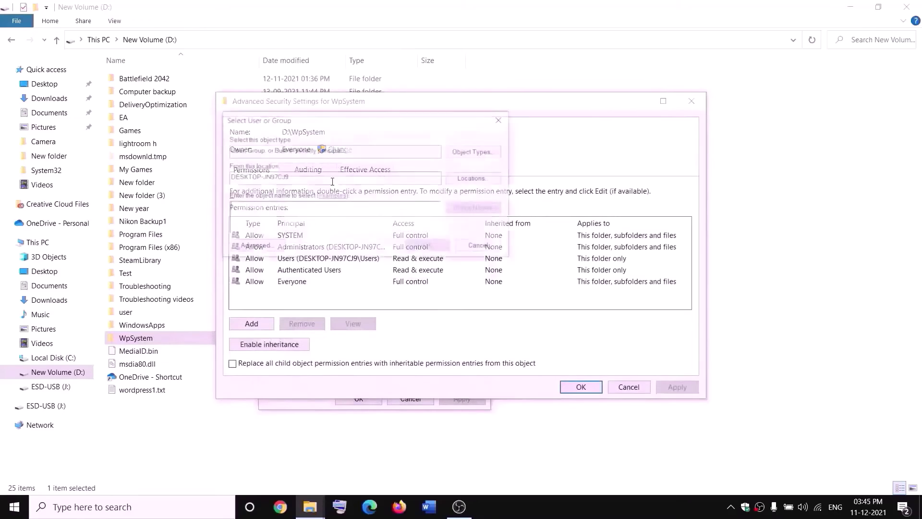
{"action": "type", "text": "e"}
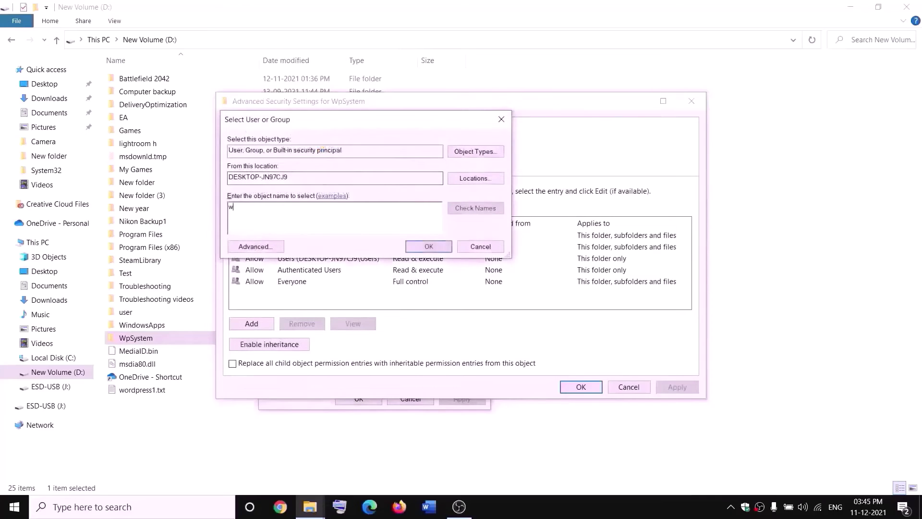
{"action": "key", "text": "BackSpace"}
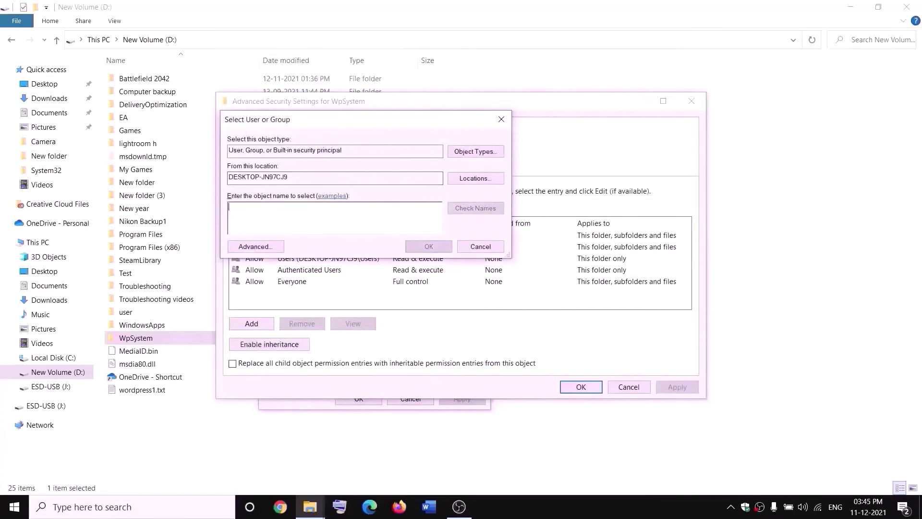
{"action": "type", "text": "everyone"}
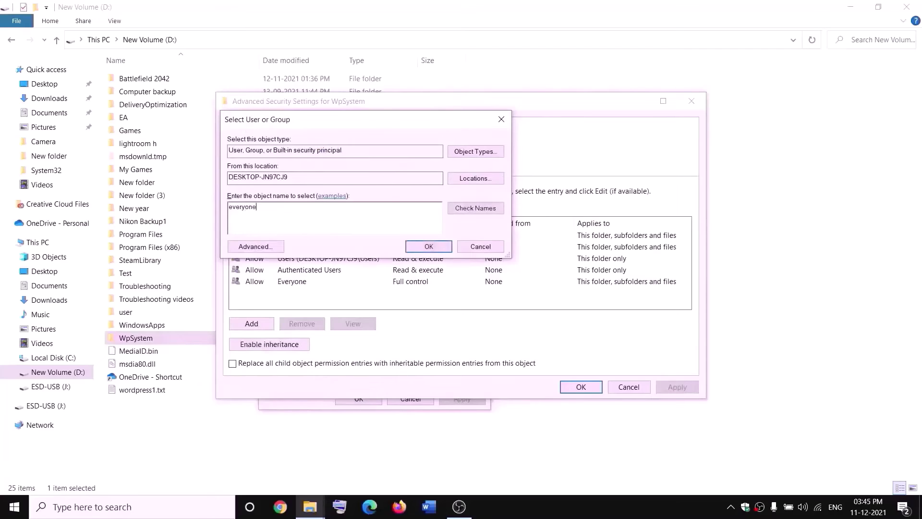
{"action": "left_click_drag", "start_coordinate": [264, 213], "coordinate": [230, 210]}
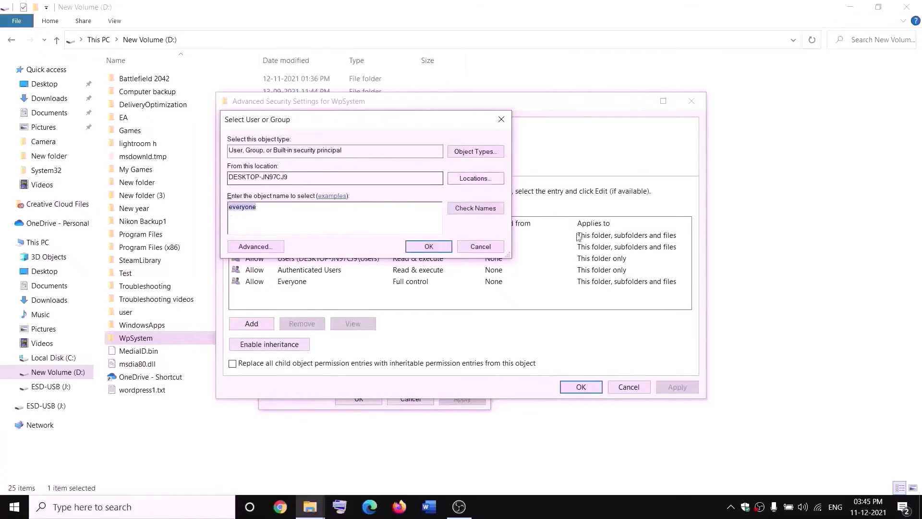
{"action": "left_click", "coordinate": [430, 247]}
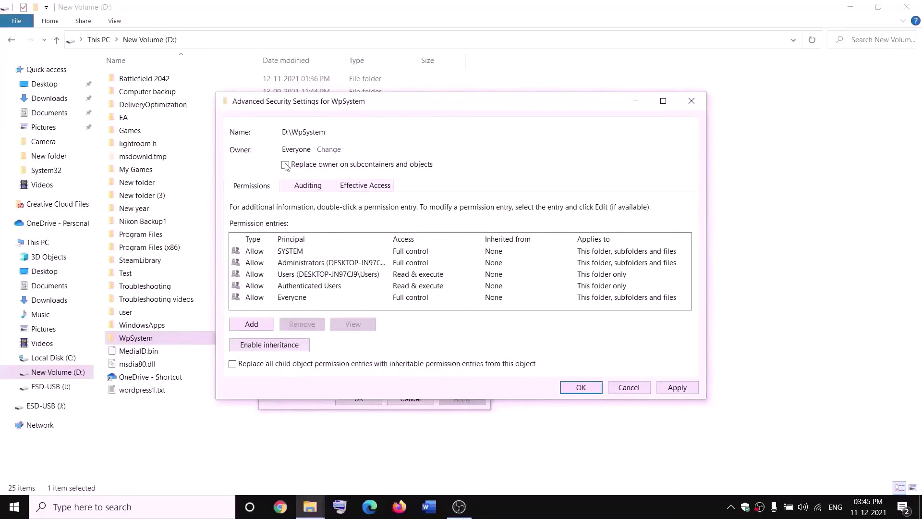
Replace the owner on WpSystem's subcontainers and objects, apply the ownership change, and close the folder's properties
{"action": "left_click", "coordinate": [677, 387]}
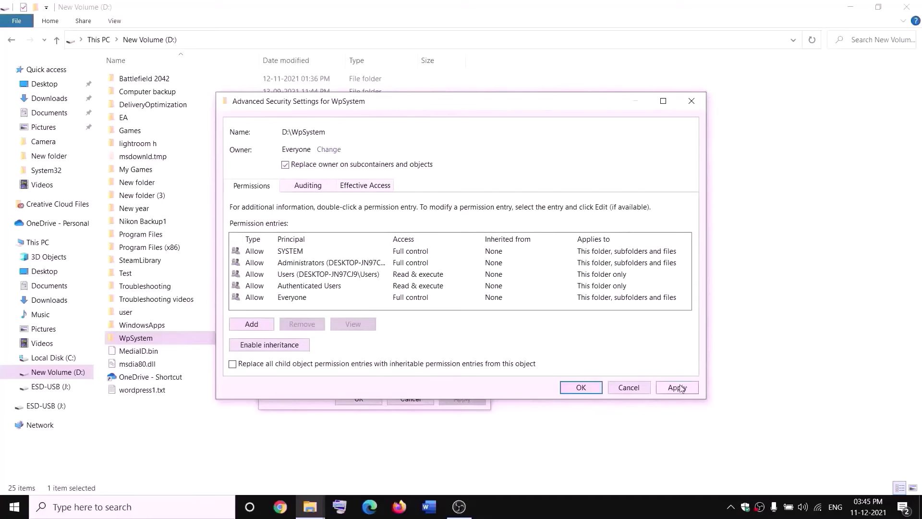
{"action": "left_click", "coordinate": [580, 388]}
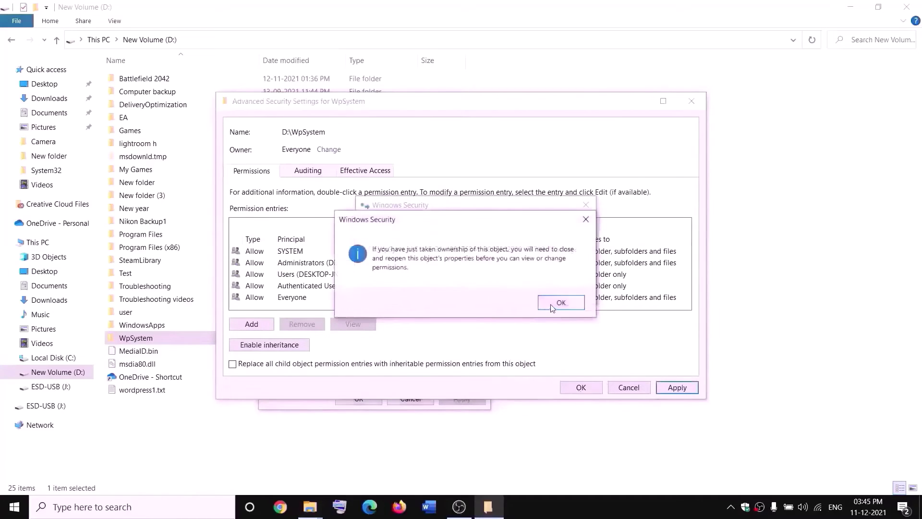
{"action": "left_click", "coordinate": [557, 303]}
{"action": "left_click", "coordinate": [359, 399]}
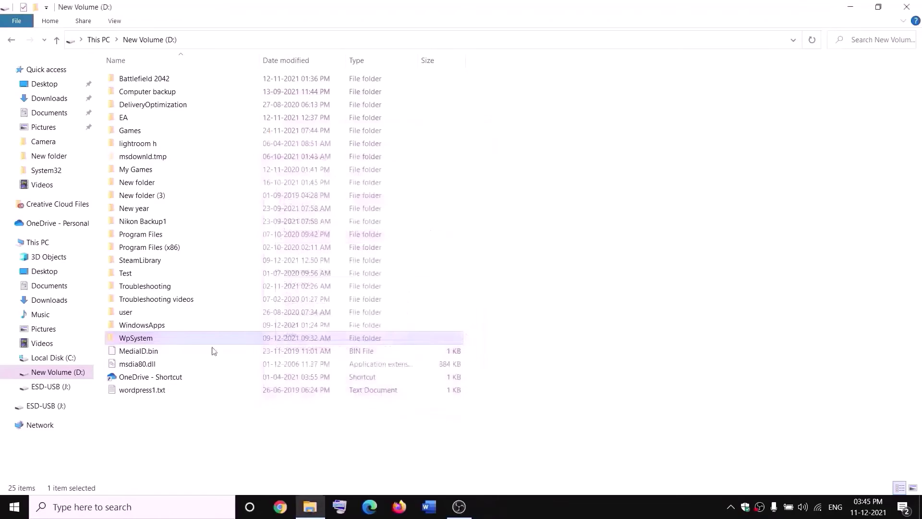
Reopen the WpSystem folder's properties and display its advanced security settings
{"action": "right_click", "coordinate": [138, 340]}
{"action": "left_click", "coordinate": [41, 484]}
{"action": "left_click_drag", "start_coordinate": [249, 214], "coordinate": [362, 156]}
{"action": "left_click", "coordinate": [340, 177]}
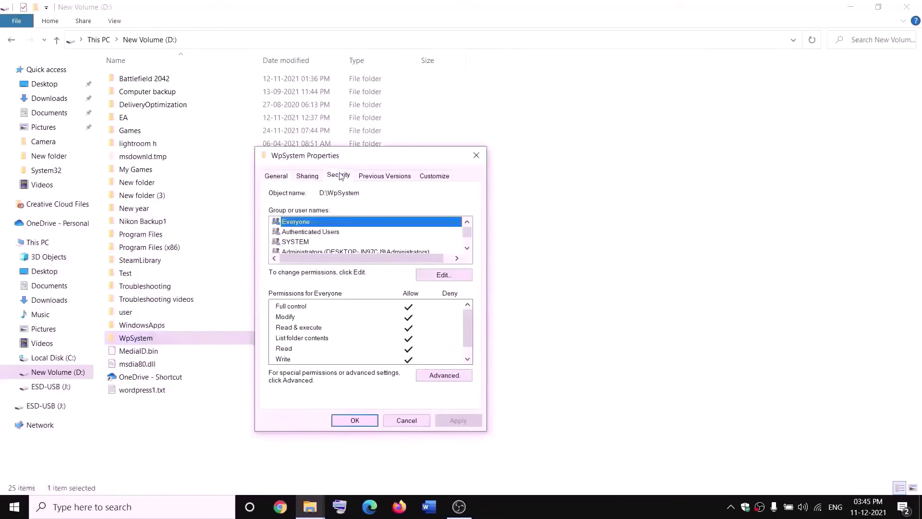
{"action": "left_click", "coordinate": [447, 376]}
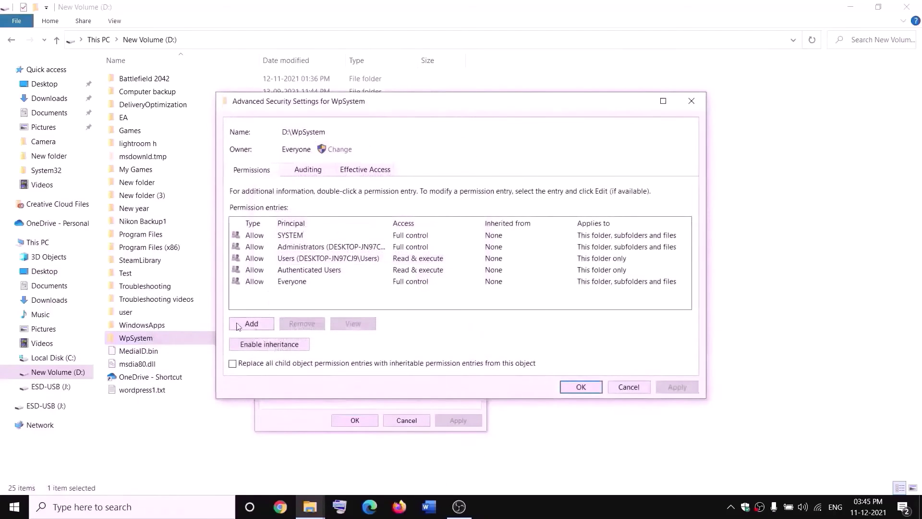
Add an Allow permission entry giving Everyone Full control of WpSystem, apply it, and close the folder's properties
{"action": "left_click", "coordinate": [251, 325]}
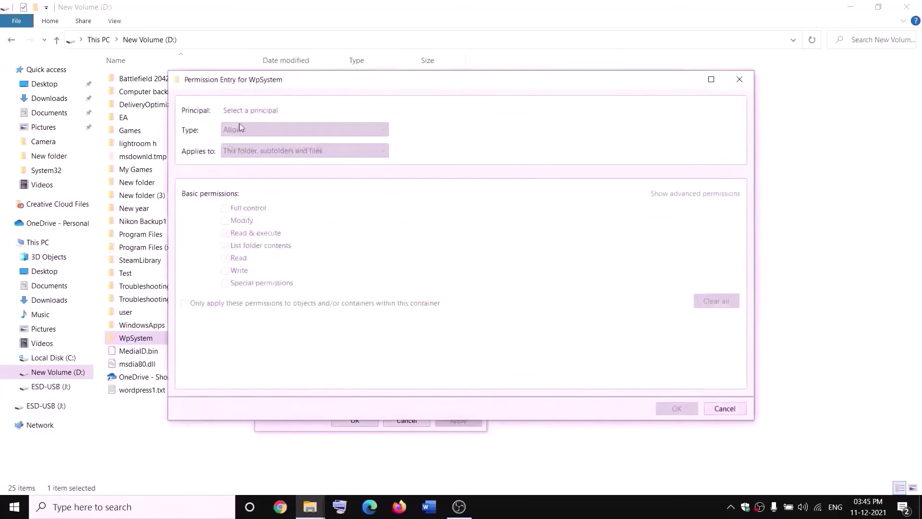
{"action": "left_click", "coordinate": [250, 110]}
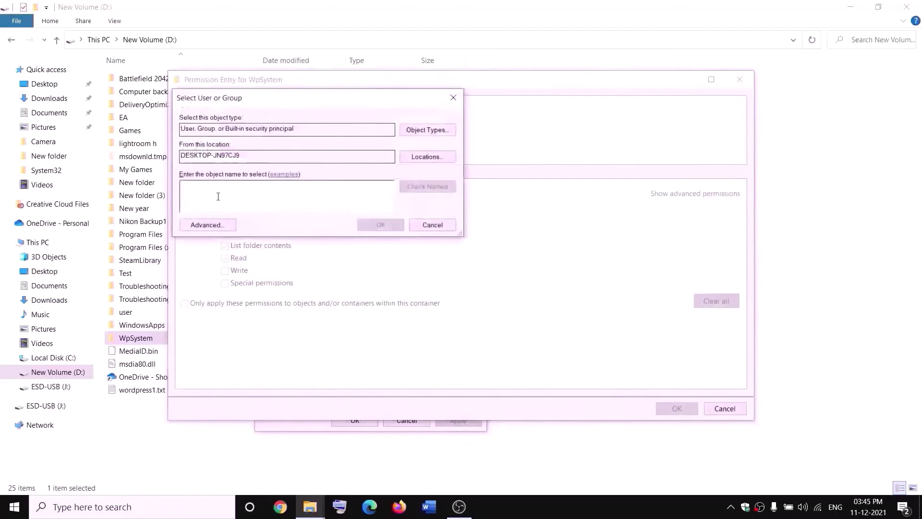
{"action": "type", "text": "every"}
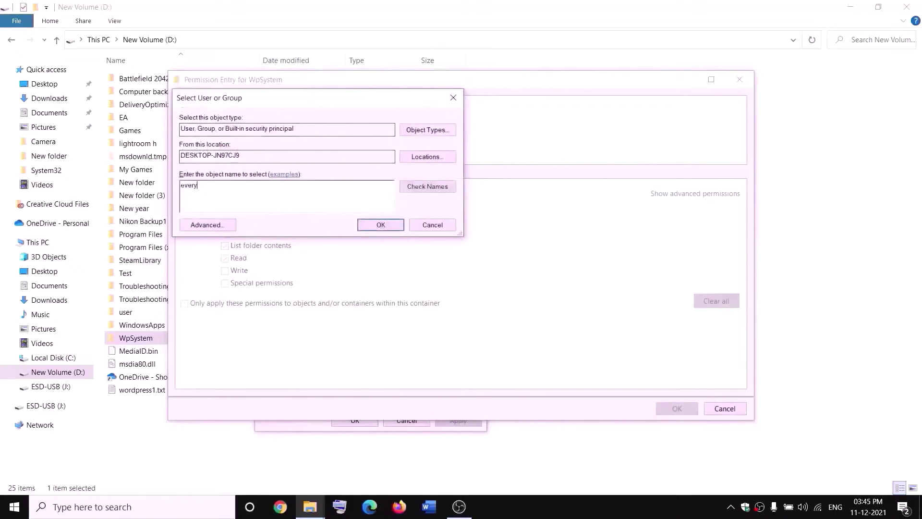
{"action": "type", "text": "one"}
{"action": "left_click", "coordinate": [407, 189]}
{"action": "left_click", "coordinate": [381, 224]}
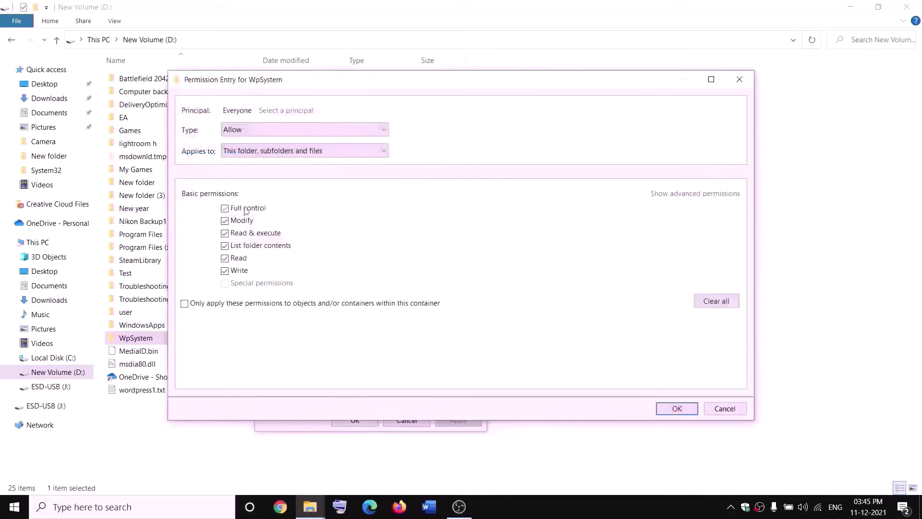
{"action": "left_click", "coordinate": [677, 409]}
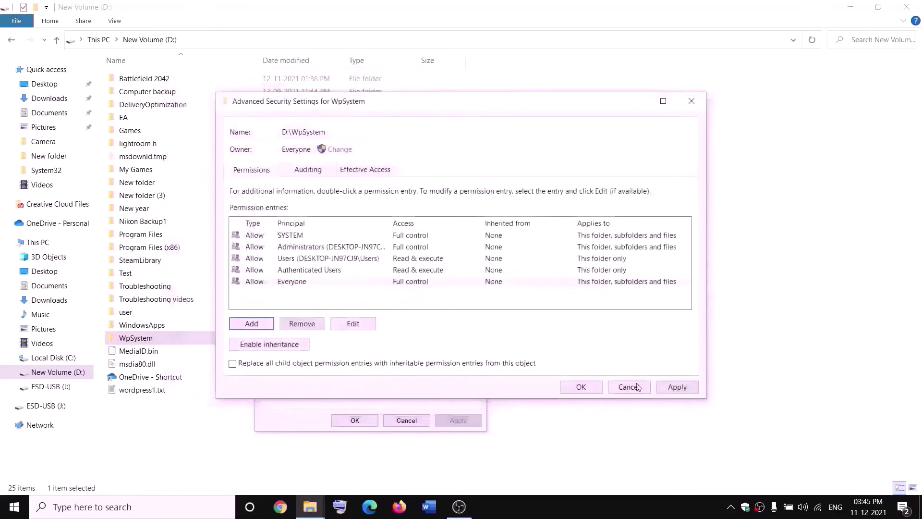
{"action": "left_click", "coordinate": [676, 387]}
{"action": "left_click", "coordinate": [581, 386]}
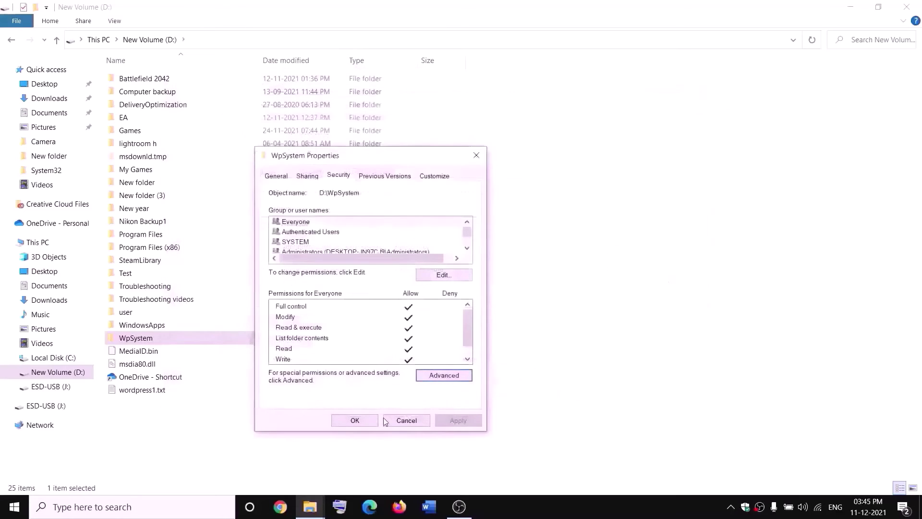
{"action": "left_click", "coordinate": [365, 421]}
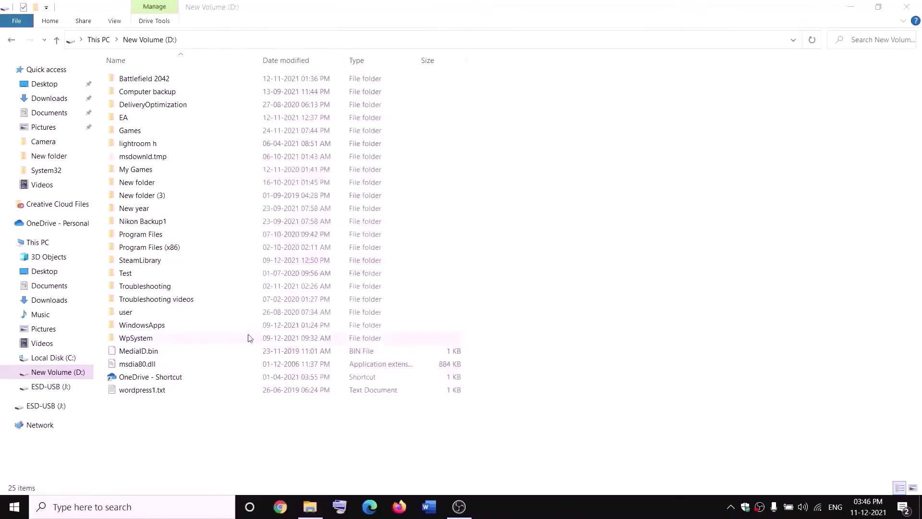
Rename the WpSystem folder on drive D to WpSystem.old
{"action": "right_click", "coordinate": [135, 341]}
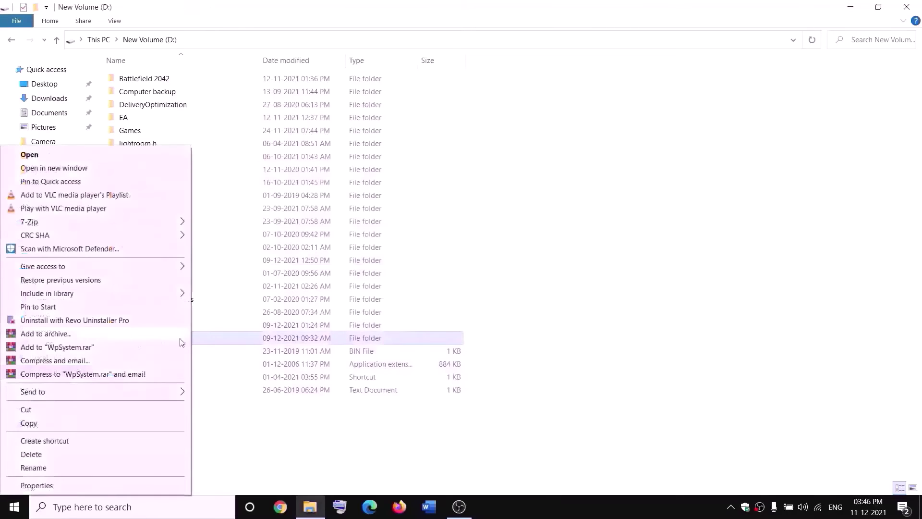
{"action": "left_click", "coordinate": [37, 470]}
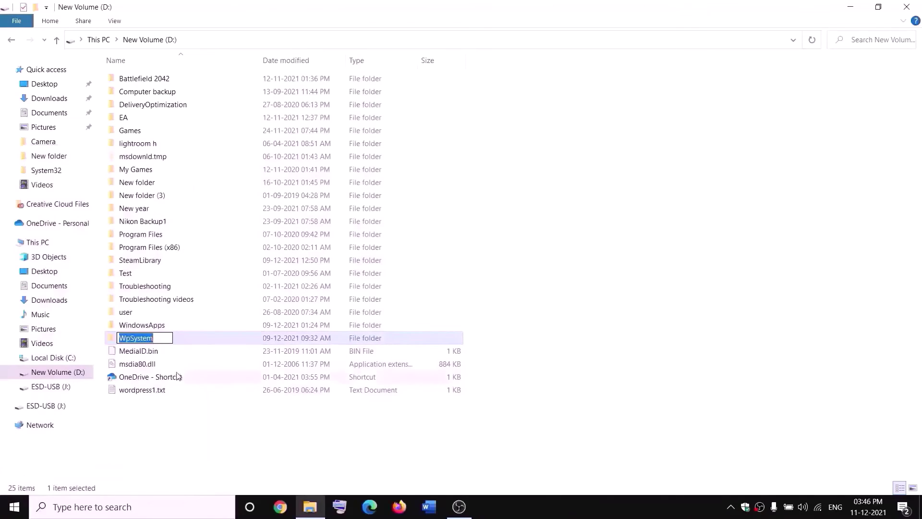
{"action": "key", "text": "End"}
{"action": "type", "text": ".ol"}
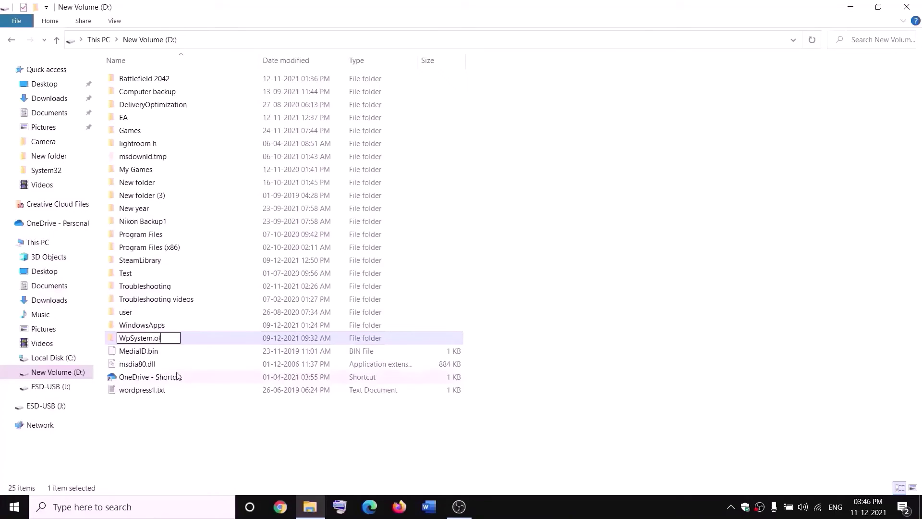
{"action": "type", "text": "d"}
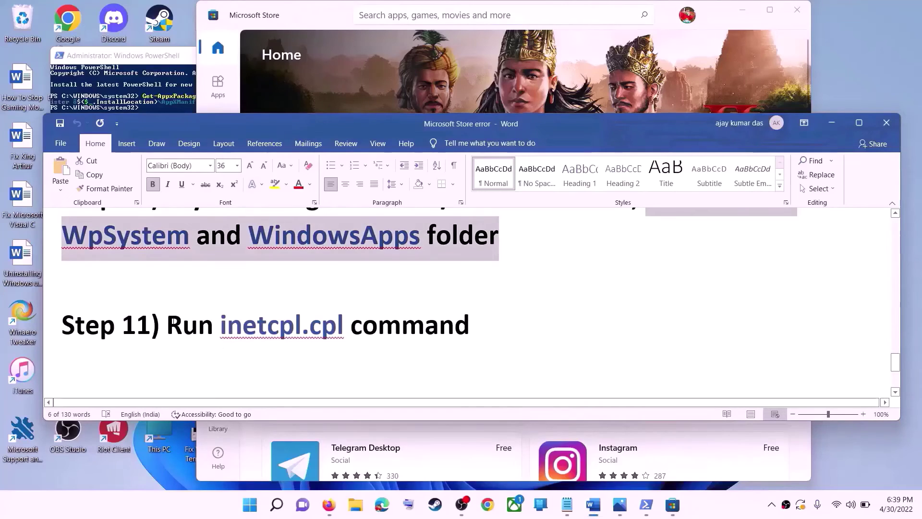
Highlight "Run inetcpl.cpl command" in Step 11 of the Word notes and launch inetcpl.cpl from Windows search
{"action": "left_click_drag", "start_coordinate": [168, 327], "coordinate": [387, 328]}
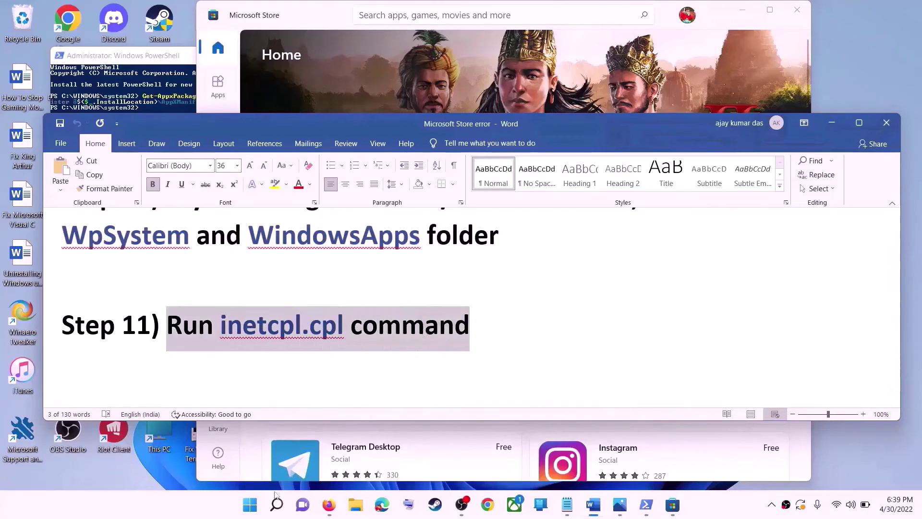
{"action": "left_click", "coordinate": [251, 504]}
{"action": "type", "text": "i"}
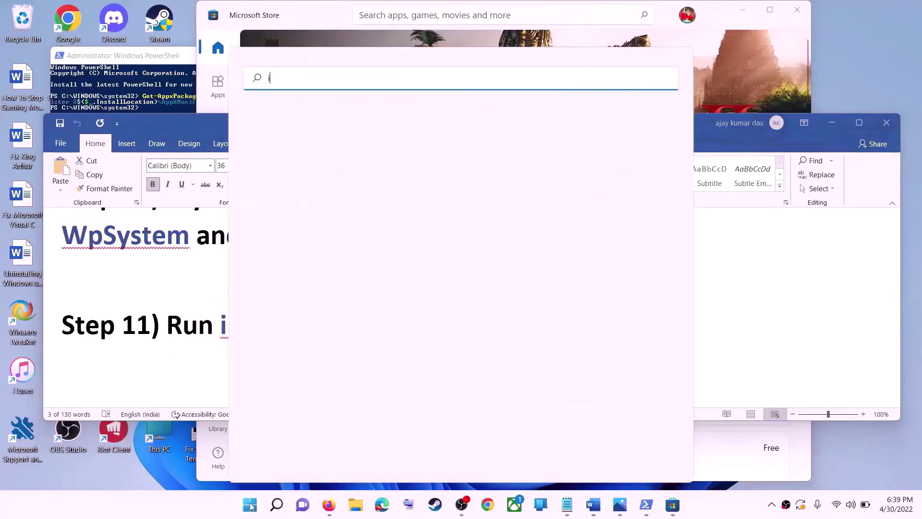
{"action": "type", "text": "netc"}
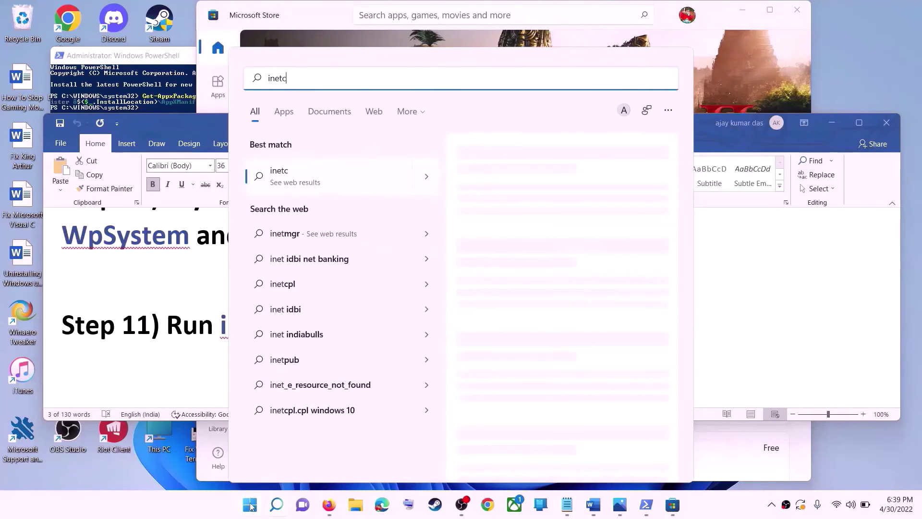
{"action": "type", "text": "pl.cpl"}
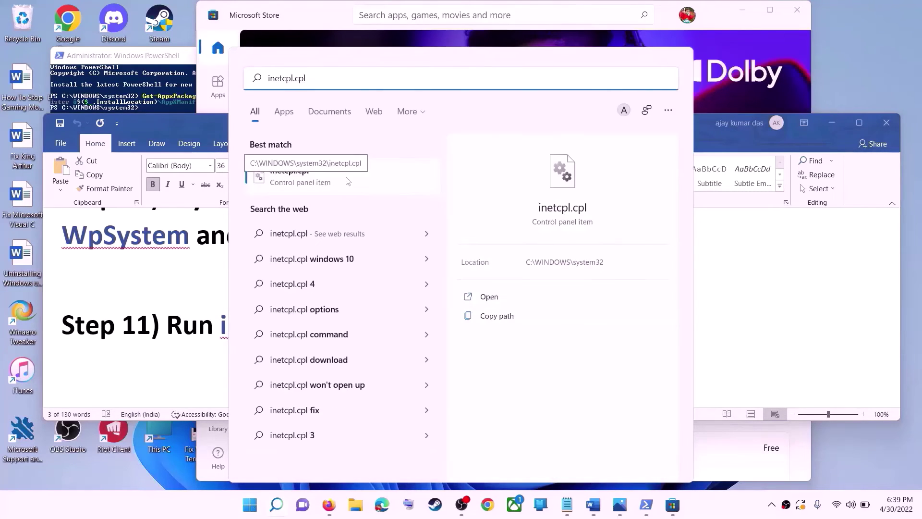
{"action": "left_click", "coordinate": [348, 181]}
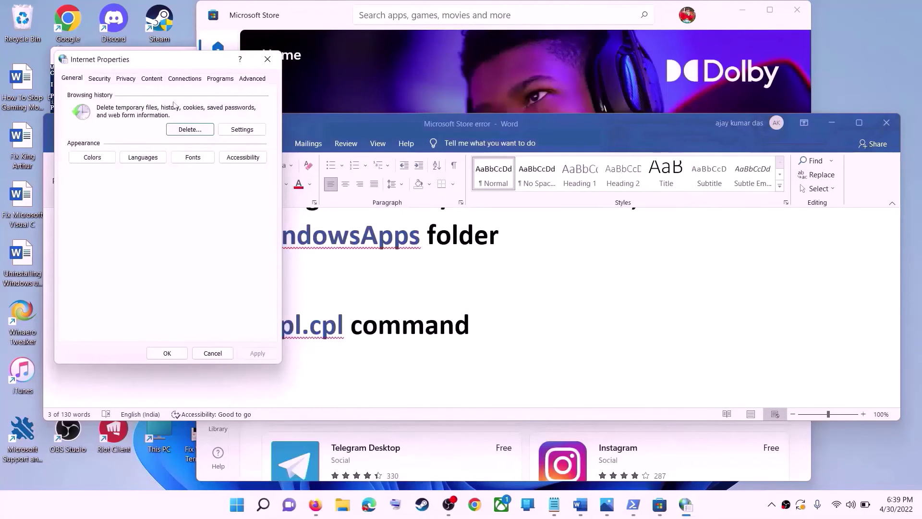
Review the SSL and TLS options in the advanced Internet Properties settings and close the dialog with OK
{"action": "left_click", "coordinate": [510, 116]}
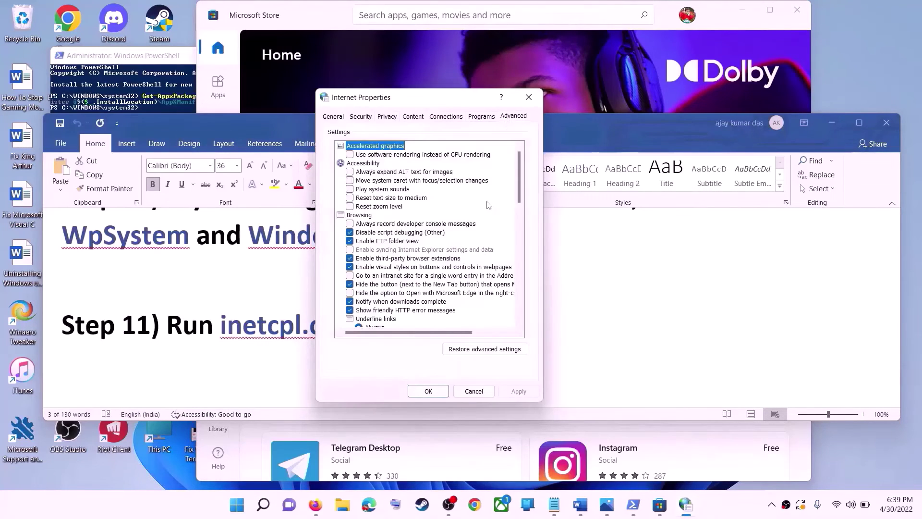
{"action": "scroll", "coordinate": [488, 205], "scroll_direction": "down", "scroll_amount": 10}
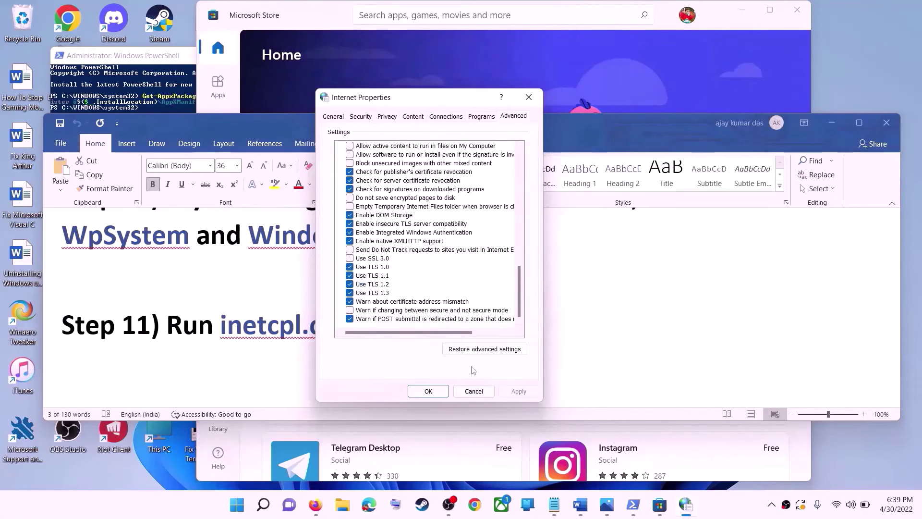
{"action": "left_click", "coordinate": [438, 392]}
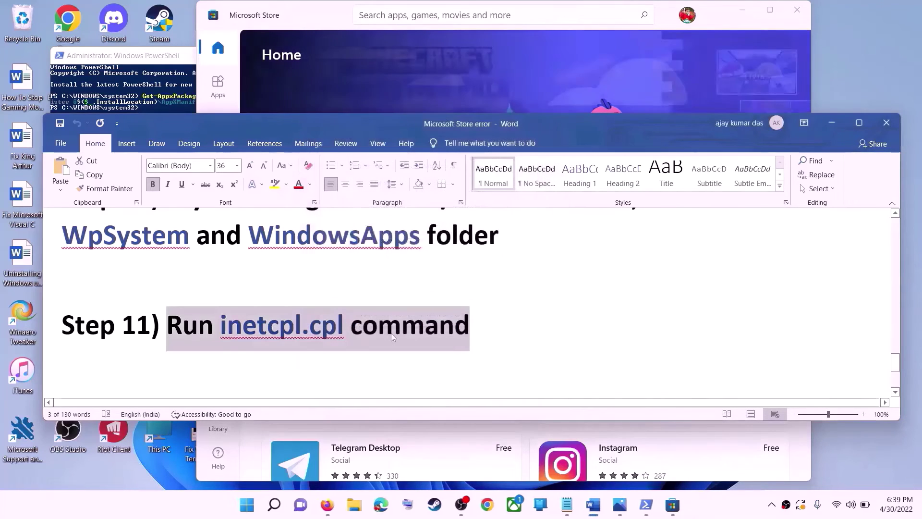
Highlight "Update Windows to the latest version using media creation tool" in Step 12 of the Word notes and view its download links
{"action": "left_click", "coordinate": [288, 299]}
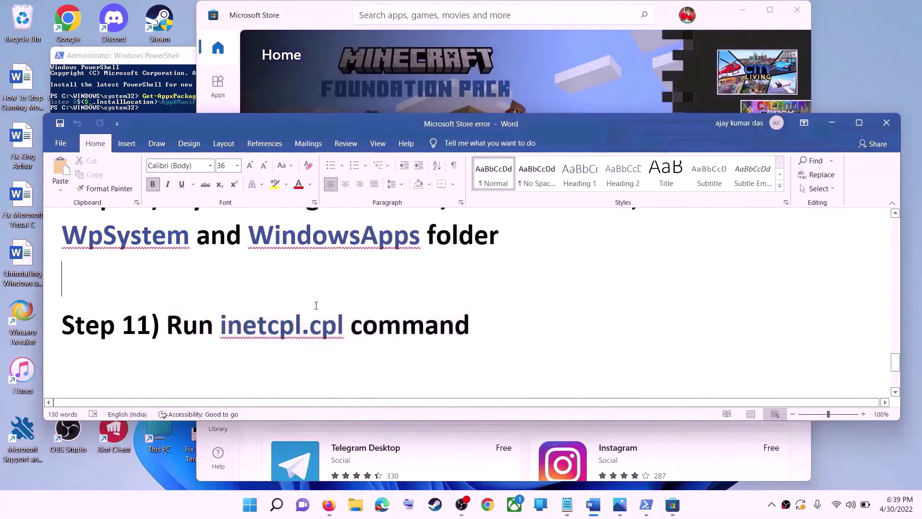
{"action": "scroll", "coordinate": [316, 301], "scroll_direction": "down", "scroll_amount": 3}
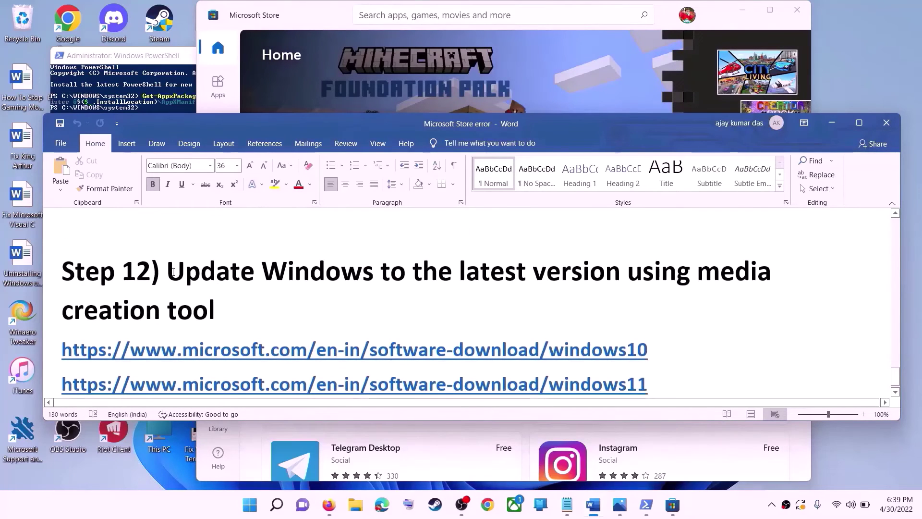
{"action": "left_click_drag", "start_coordinate": [172, 272], "coordinate": [636, 301]}
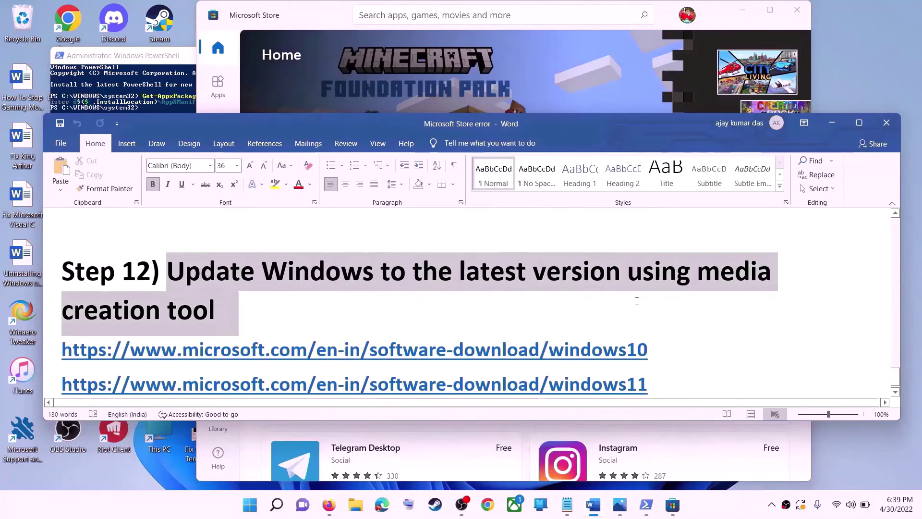
{"action": "left_click", "coordinate": [269, 311]}
{"action": "scroll", "coordinate": [288, 309], "scroll_direction": "down", "scroll_amount": 1}
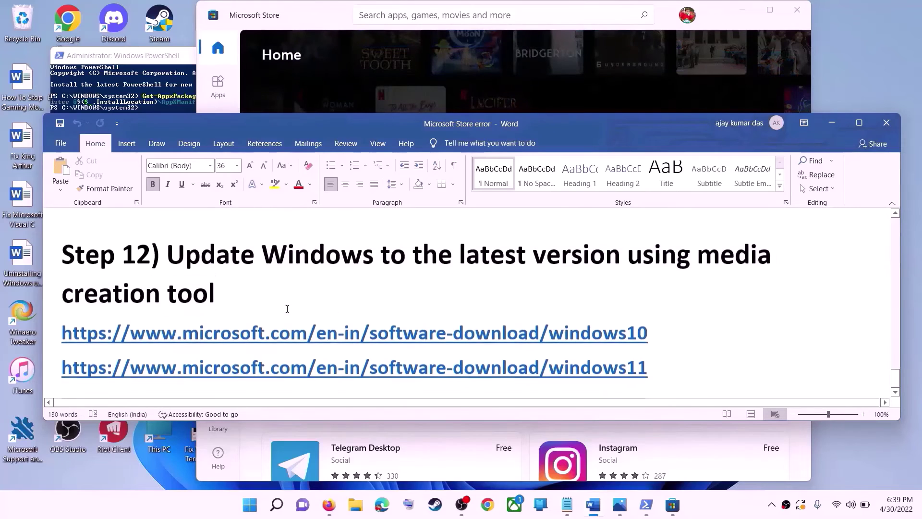
Highlight the Windows 10 and Windows 11 software-download links in the Word notes
{"action": "triple_click", "coordinate": [655, 332]}
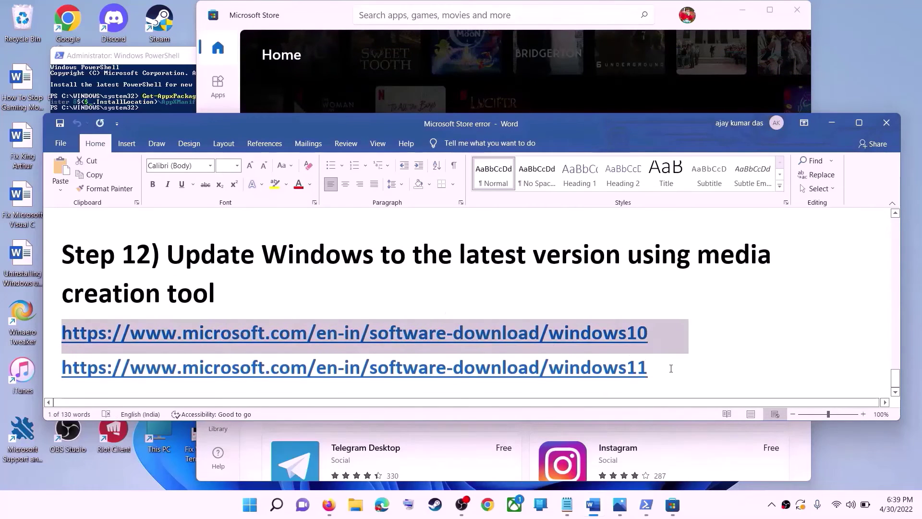
{"action": "triple_click", "coordinate": [671, 369]}
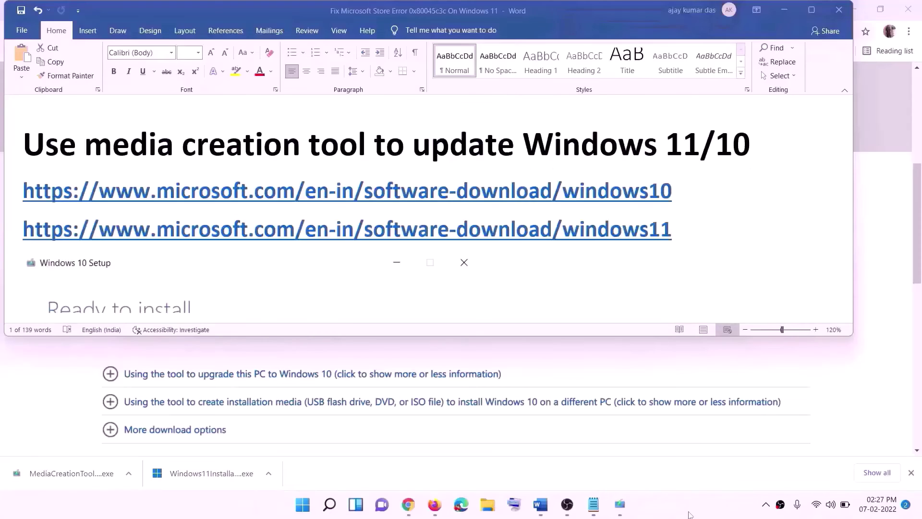
{"action": "left_click", "coordinate": [679, 198]}
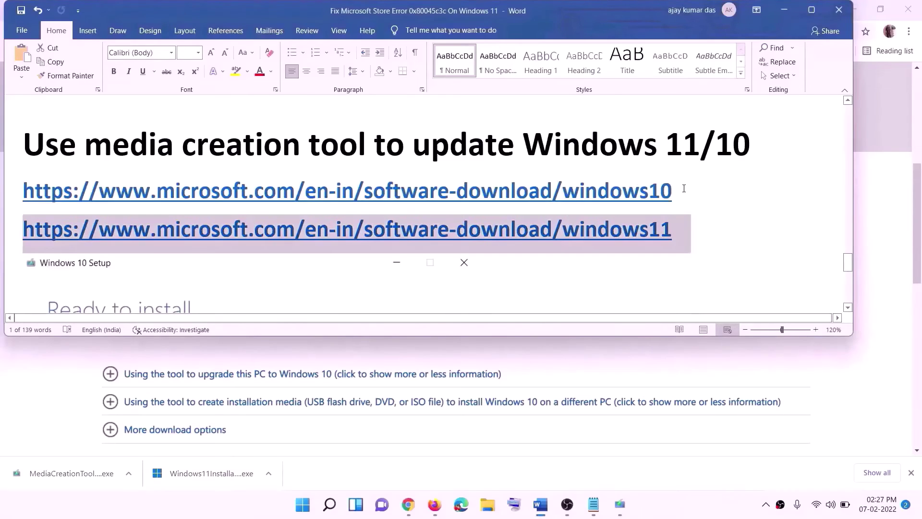
{"action": "triple_click", "coordinate": [683, 188]}
{"action": "triple_click", "coordinate": [685, 230]}
Locate the media creation tool download on the Windows 10 download page and highlight its mention in the description
{"action": "left_click", "coordinate": [784, 10]}
{"action": "scroll", "coordinate": [391, 245], "scroll_direction": "up", "scroll_amount": 6}
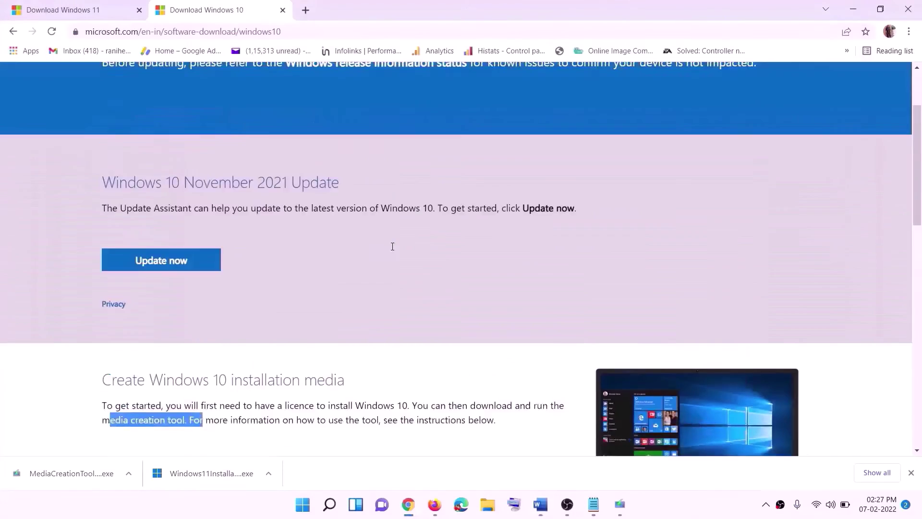
{"action": "scroll", "coordinate": [312, 270], "scroll_direction": "down", "scroll_amount": 5}
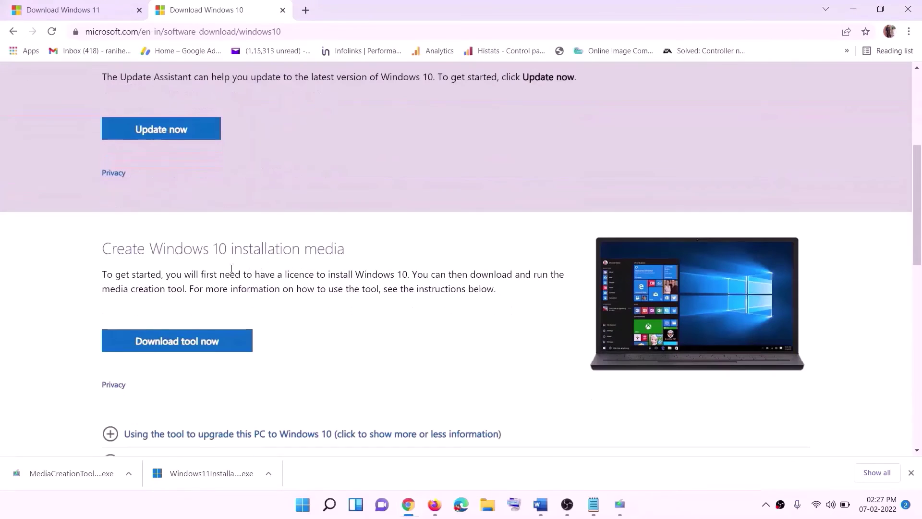
{"action": "left_click_drag", "start_coordinate": [110, 288], "coordinate": [205, 288]}
{"action": "scroll", "coordinate": [206, 288], "scroll_direction": "down", "scroll_amount": 3}
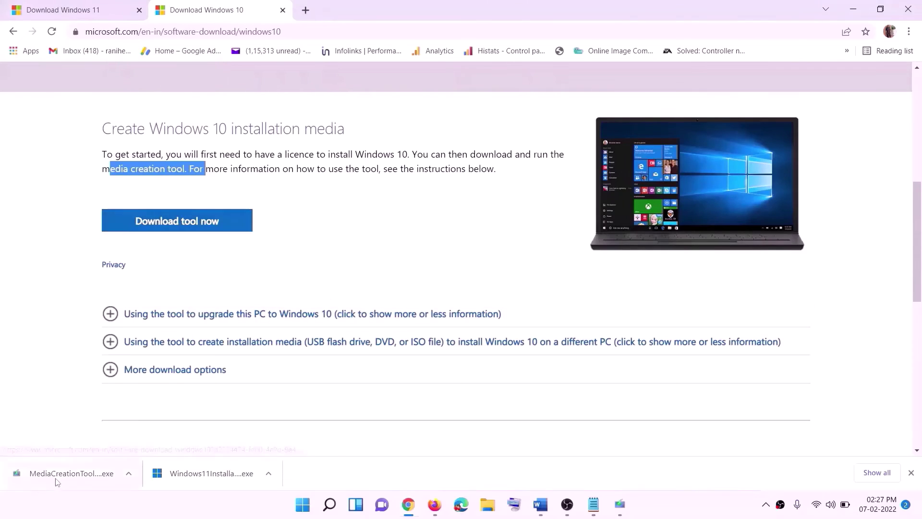
Continue through Windows 10 Setup with "Upgrade this PC now" selected to start downloading Windows 10
{"action": "left_click", "coordinate": [621, 507]}
{"action": "left_click", "coordinate": [603, 390]}
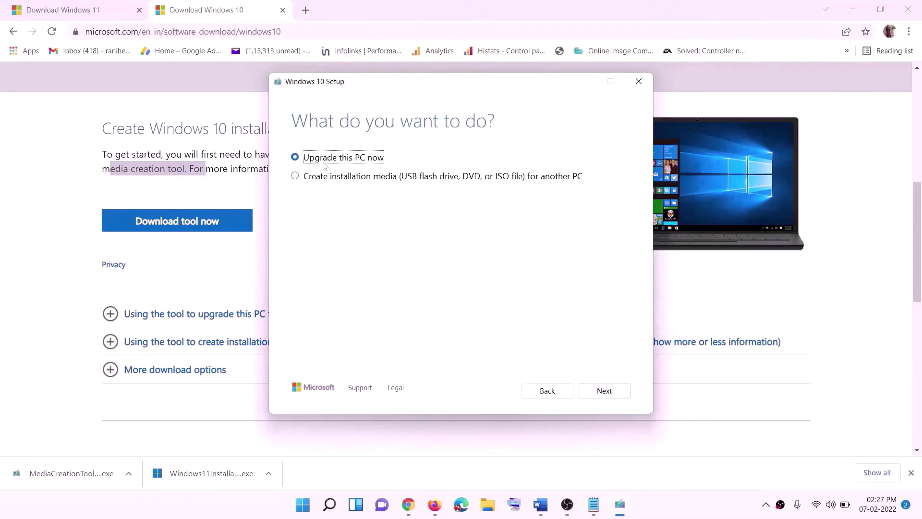
{"action": "left_click", "coordinate": [605, 390]}
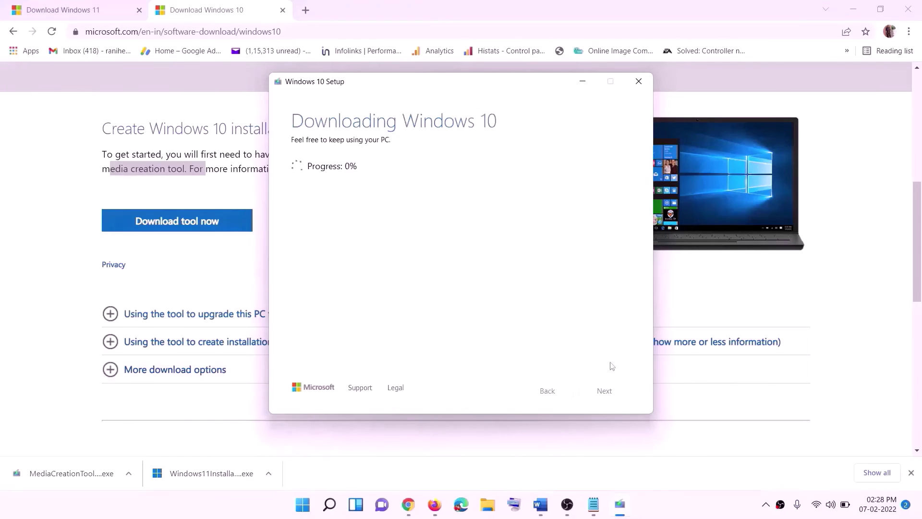
{"action": "left_click", "coordinate": [681, 514]}
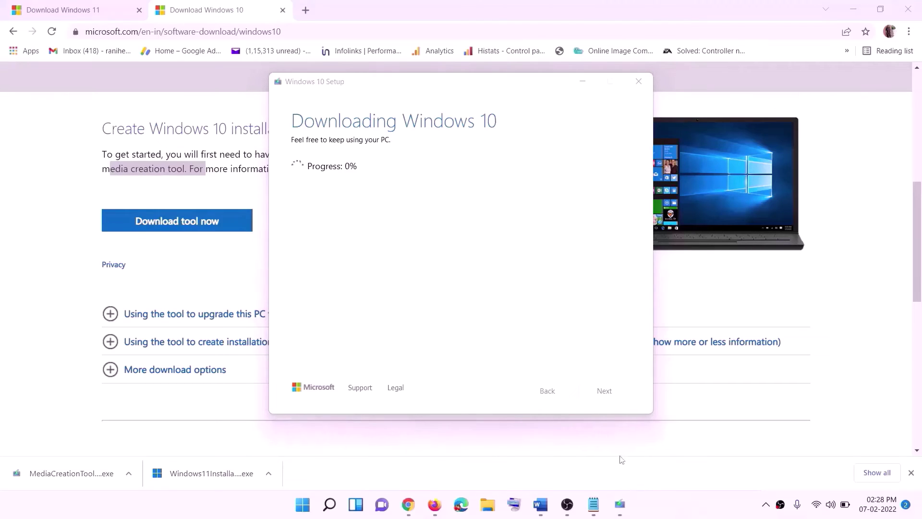
Switch to the Word notes and review the Windows 10 Setup "Ready to install" screenshot, including the choice of what to keep
{"action": "left_click", "coordinate": [542, 505]}
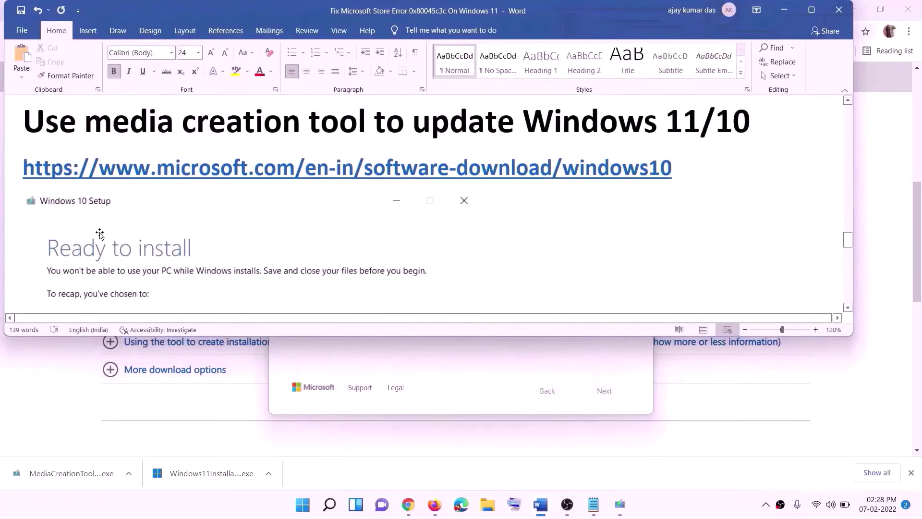
{"action": "scroll", "coordinate": [49, 221], "scroll_direction": "down", "scroll_amount": 1}
{"action": "left_click", "coordinate": [812, 9]}
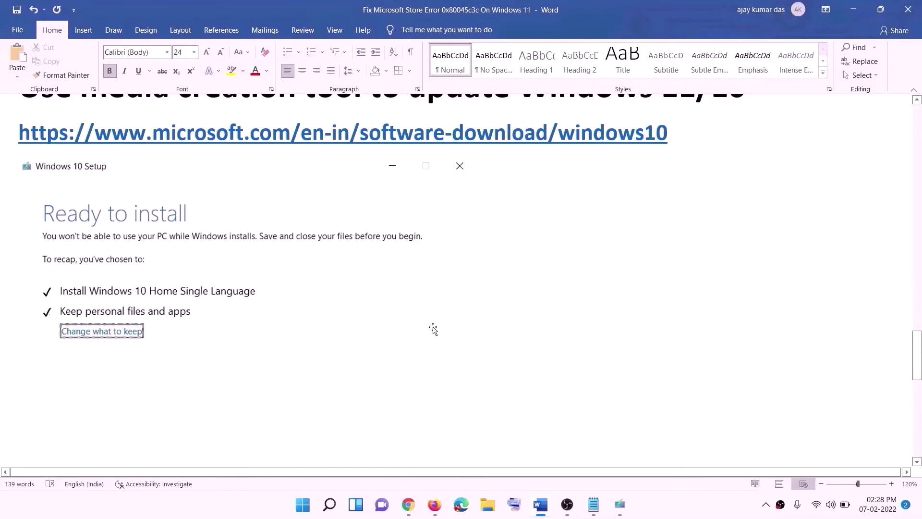
{"action": "scroll", "coordinate": [474, 335], "scroll_direction": "down", "scroll_amount": 2}
{"action": "scroll", "coordinate": [475, 350], "scroll_direction": "down", "scroll_amount": 1}
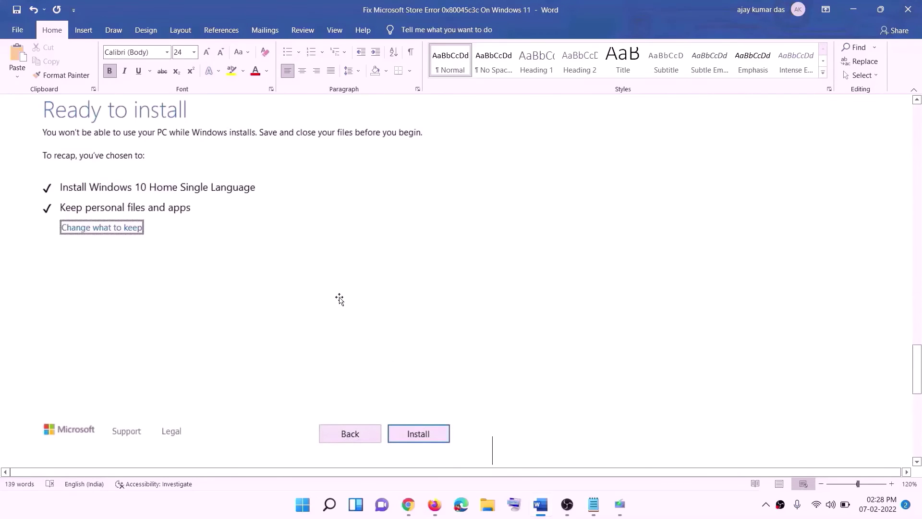
{"action": "scroll", "coordinate": [377, 297], "scroll_direction": "up", "scroll_amount": 1}
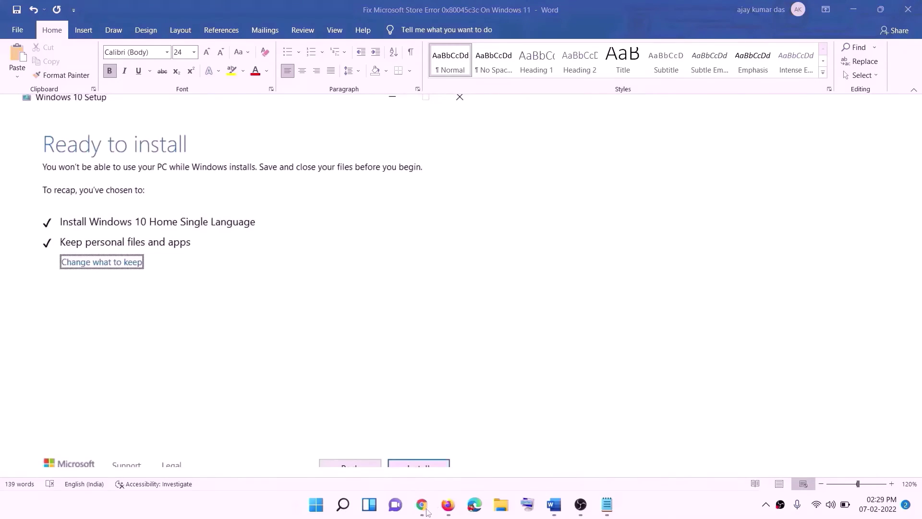
Download the media creation tool from the Windows 11 download page in Chrome and launch it, allowing it to make changes
{"action": "left_click", "coordinate": [422, 504]}
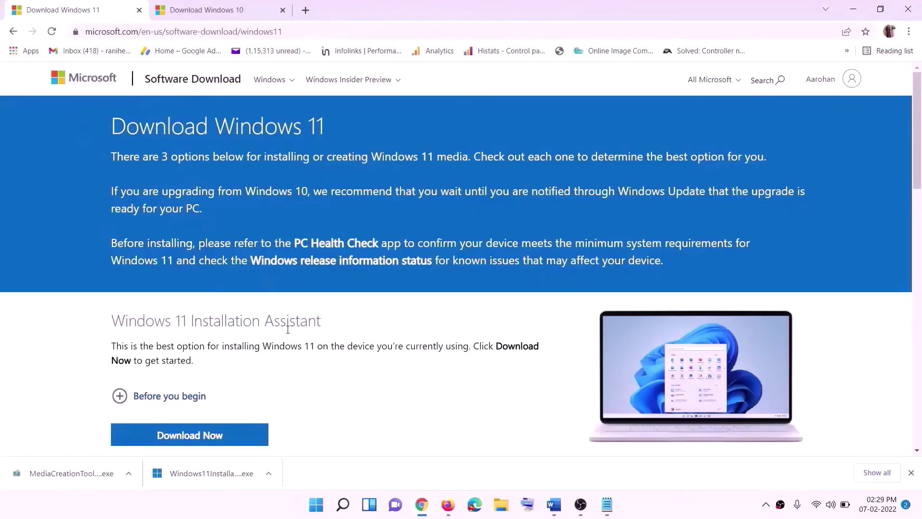
{"action": "scroll", "coordinate": [286, 326], "scroll_direction": "down", "scroll_amount": 5}
{"action": "left_click_drag", "start_coordinate": [173, 285], "coordinate": [266, 285]}
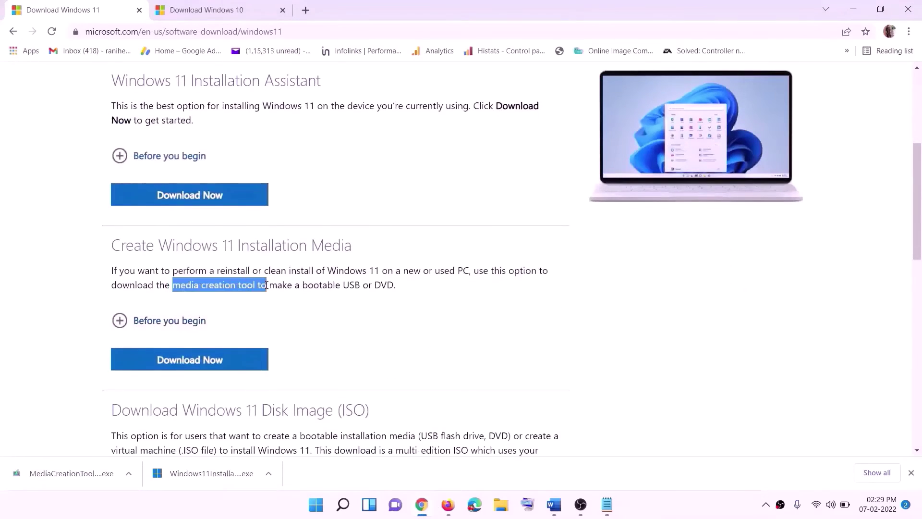
{"action": "left_click", "coordinate": [183, 365]}
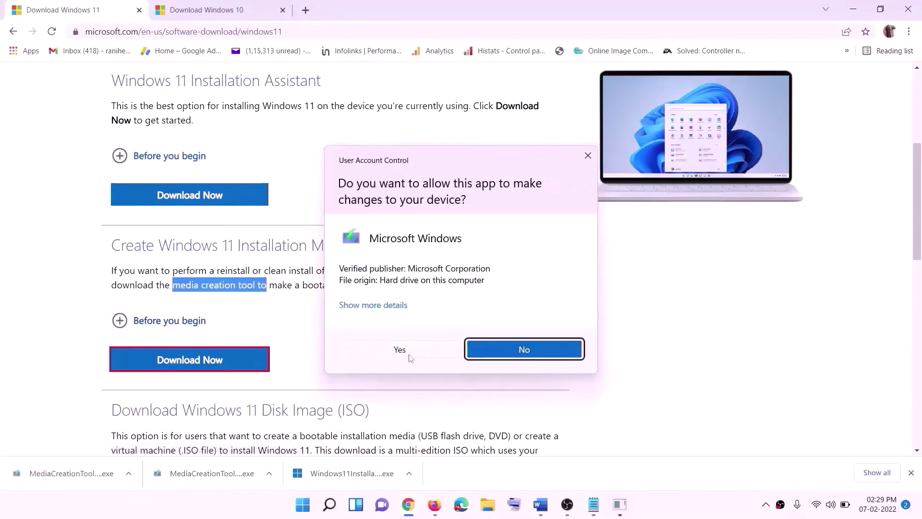
{"action": "left_click", "coordinate": [407, 354]}
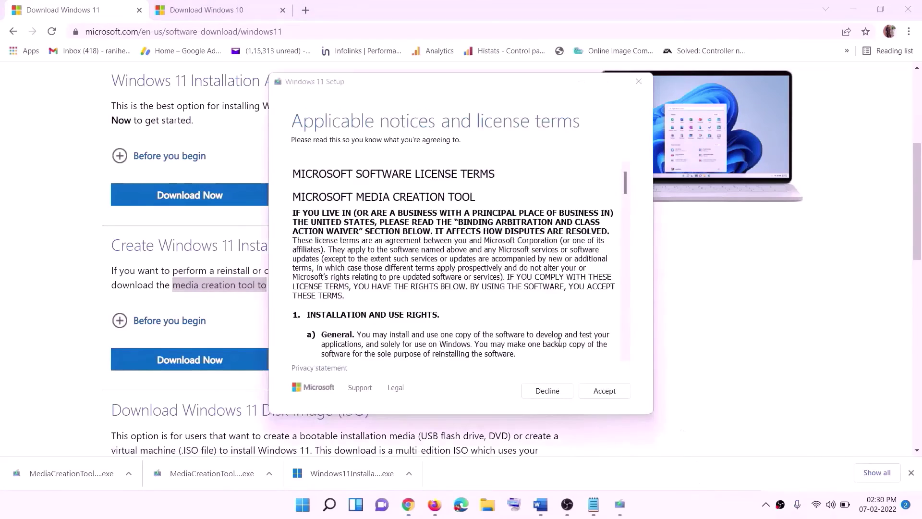
Go through Windows 11 Setup with the recommended options and choose an ISO file named Windows on the Desktop as the media
{"action": "left_click", "coordinate": [591, 391]}
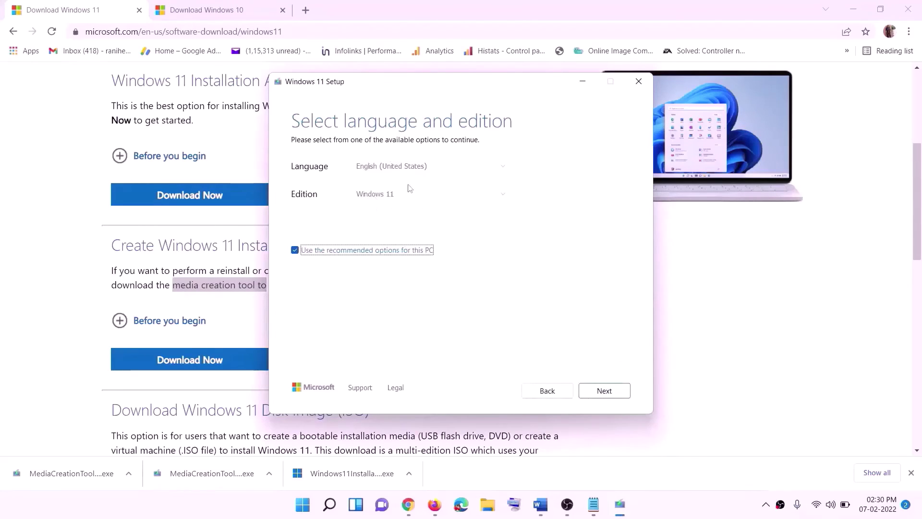
{"action": "left_click", "coordinate": [598, 389]}
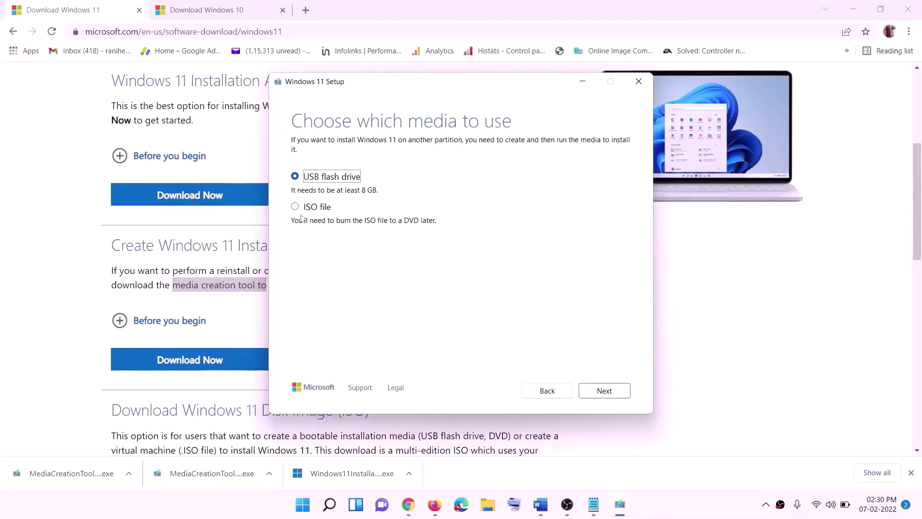
{"action": "left_click", "coordinate": [328, 207]}
{"action": "left_click", "coordinate": [608, 388]}
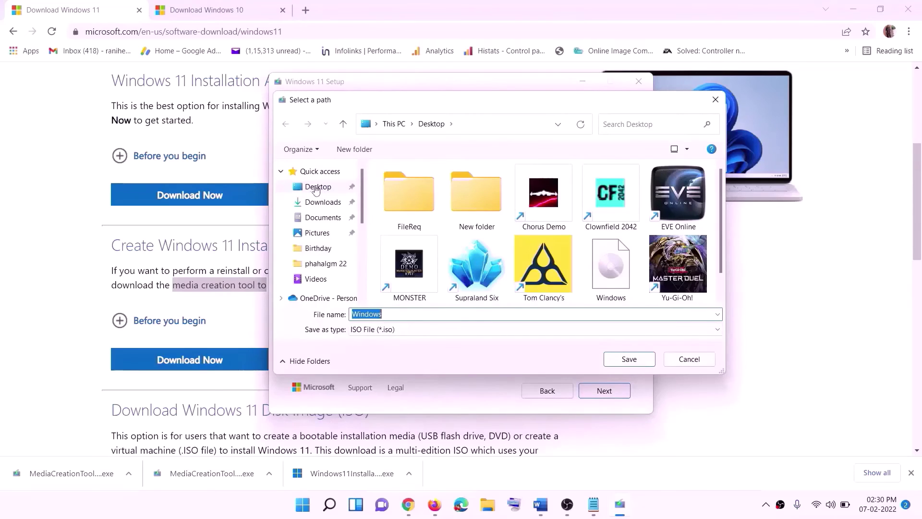
{"action": "left_click", "coordinate": [315, 188]}
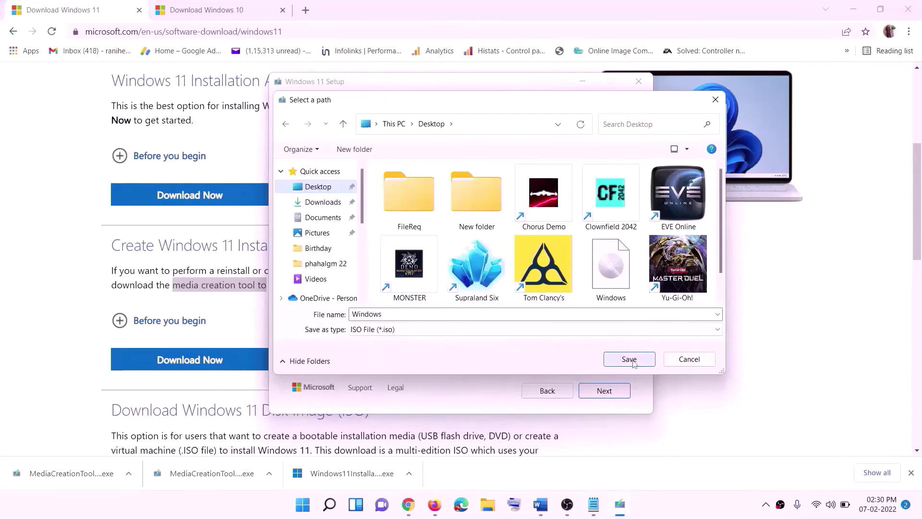
{"action": "left_click", "coordinate": [650, 502]}
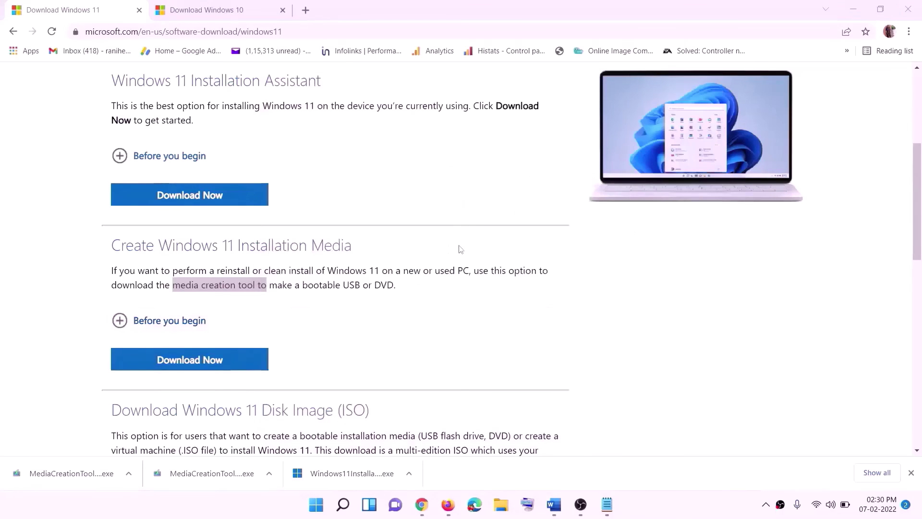
Show the desktop, move the Windows ISO file to just above the Firefox shortcut, and open it
{"action": "key", "text": "super+d"}
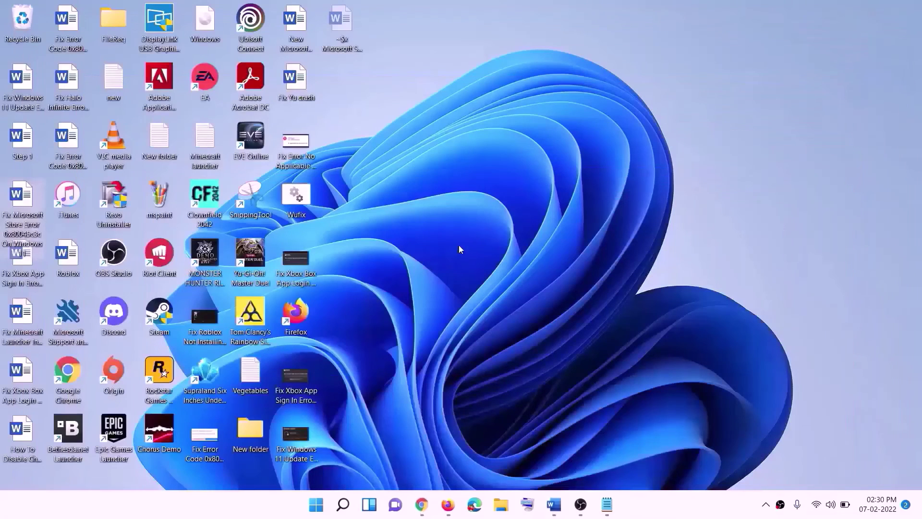
{"action": "left_click_drag", "start_coordinate": [216, 25], "coordinate": [298, 260]}
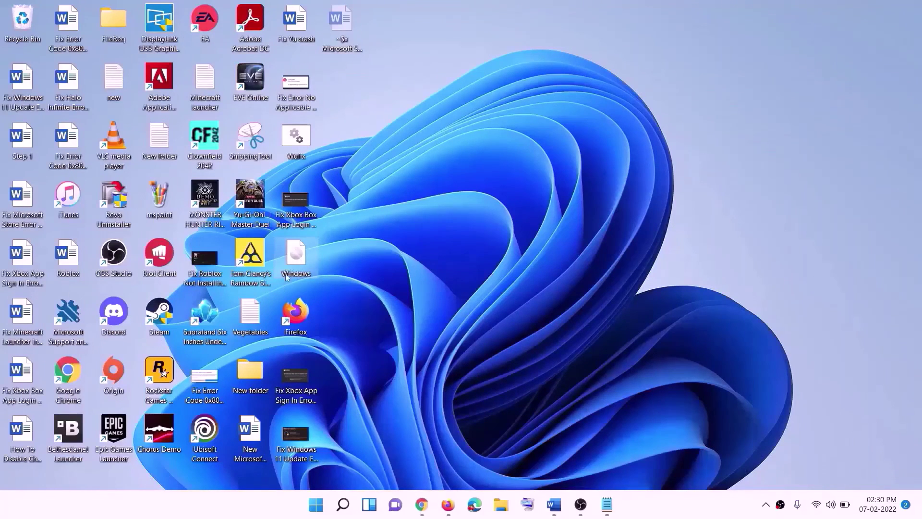
{"action": "double_click", "coordinate": [298, 262]}
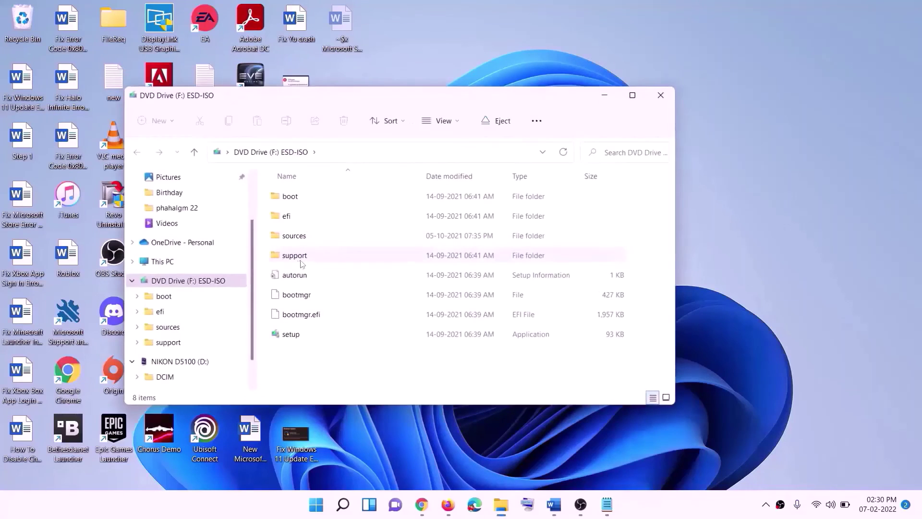
Run setup from the ESD-ISO drive, allow it to make changes, and continue past the Install Windows 11 page
{"action": "left_click", "coordinate": [292, 338]}
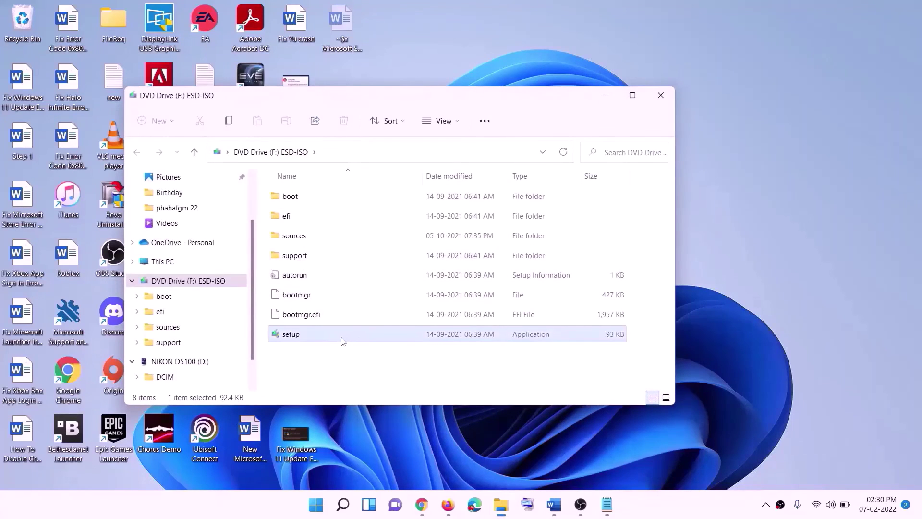
{"action": "double_click", "coordinate": [314, 335]}
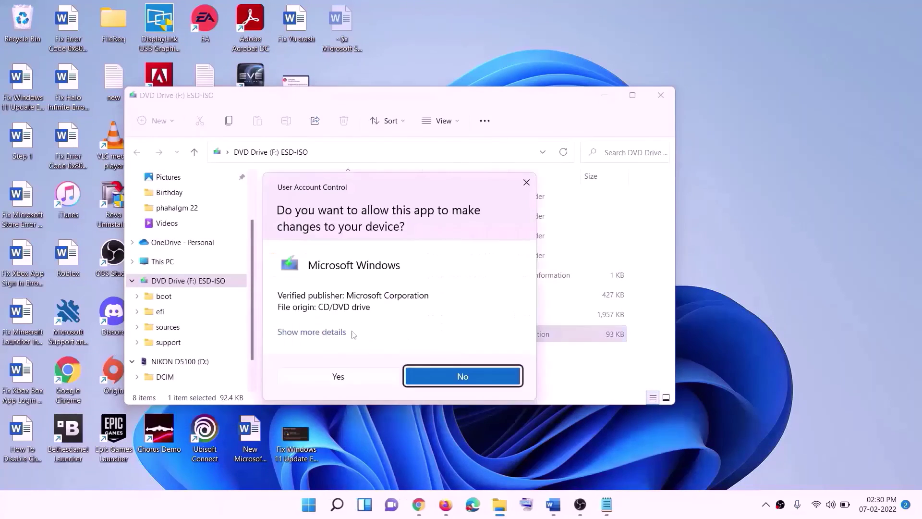
{"action": "left_click", "coordinate": [368, 376]}
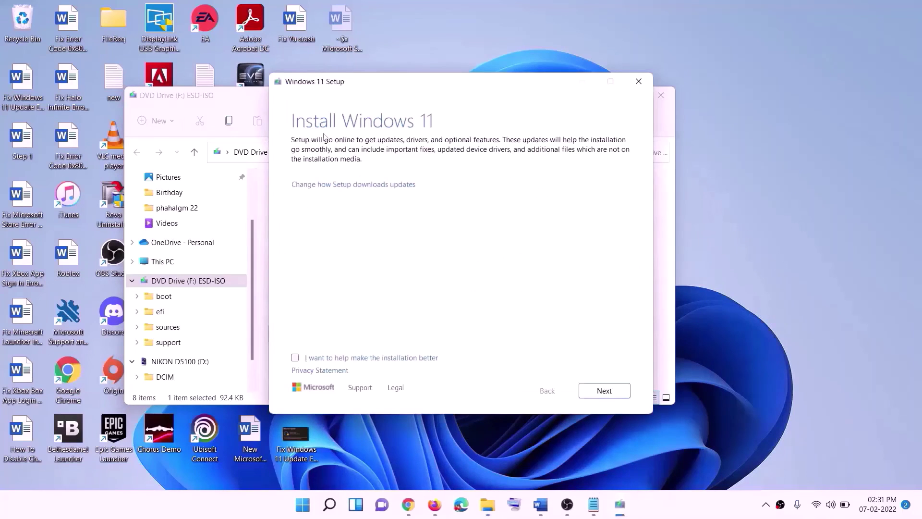
{"action": "left_click", "coordinate": [606, 390]}
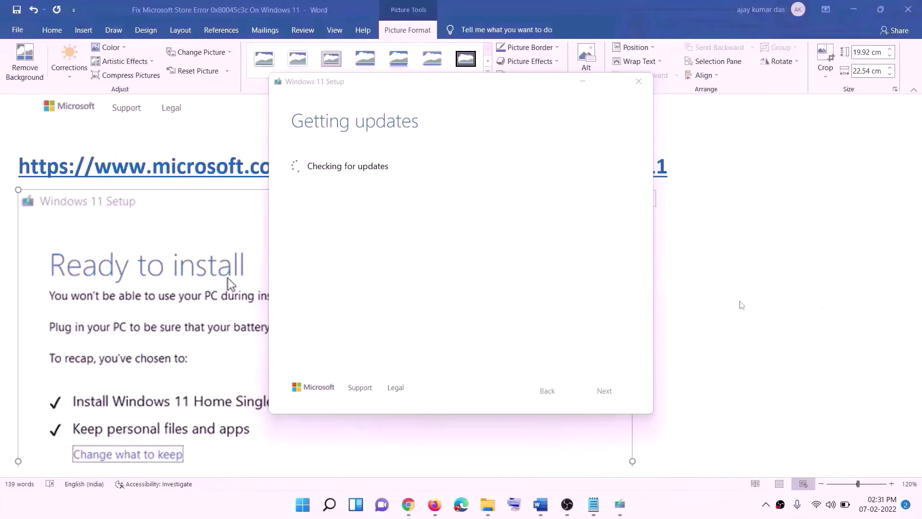
Review the Windows 11 Setup "Ready to install" screenshot in the Word notes, including the option to keep personal files and apps
{"action": "scroll", "coordinate": [253, 218], "scroll_direction": "down", "scroll_amount": 3}
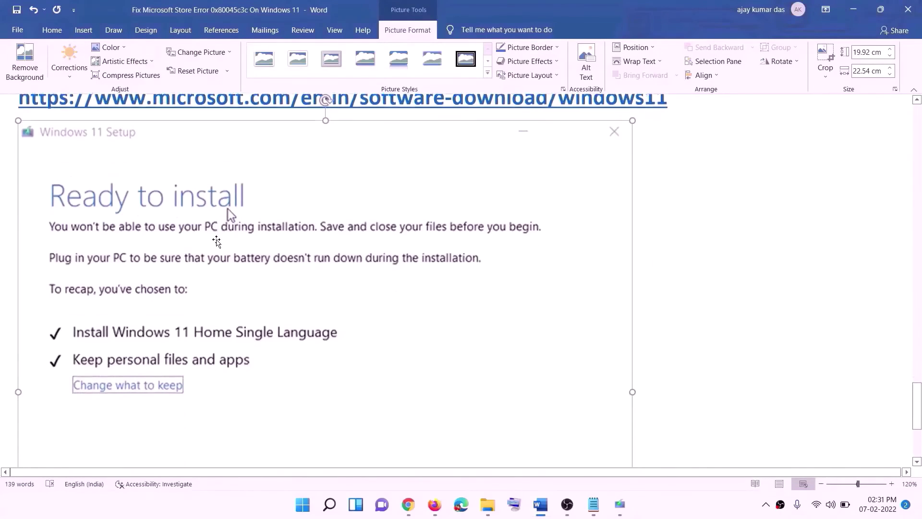
{"action": "scroll", "coordinate": [255, 187], "scroll_direction": "down", "scroll_amount": 1}
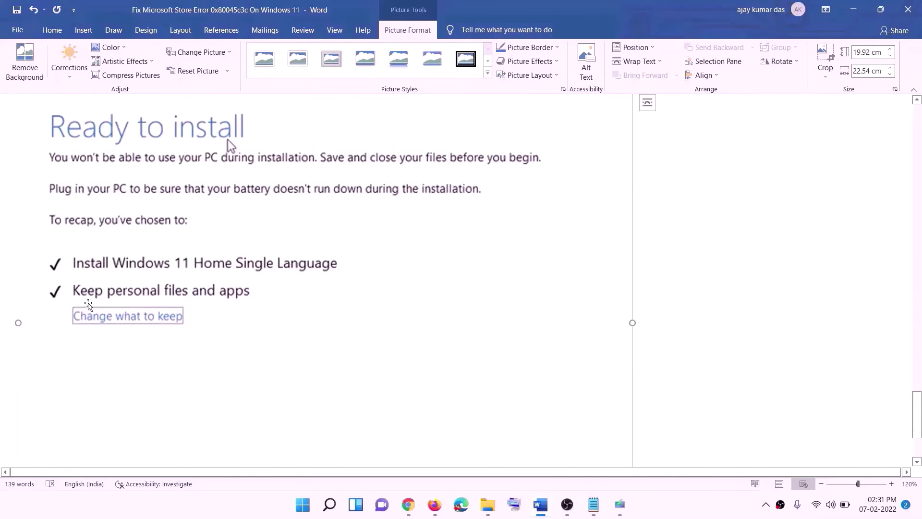
{"action": "scroll", "coordinate": [346, 302], "scroll_direction": "down", "scroll_amount": 4}
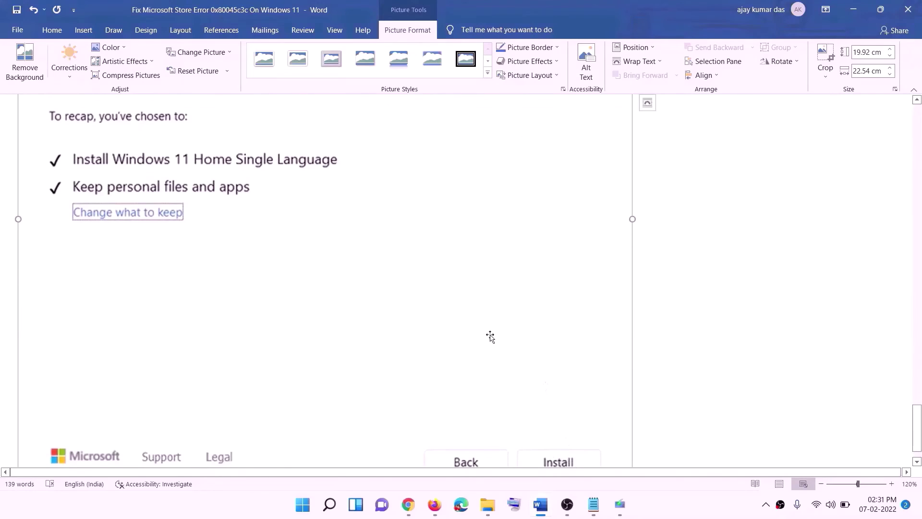
{"action": "scroll", "coordinate": [489, 360], "scroll_direction": "up", "scroll_amount": 9}
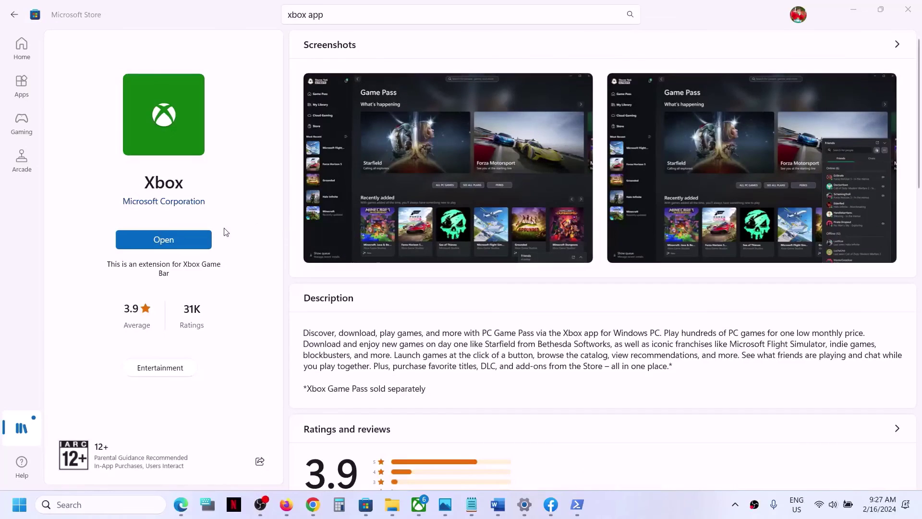
Open the Xbox app from its Microsoft Store page
{"action": "left_click", "coordinate": [194, 238]}
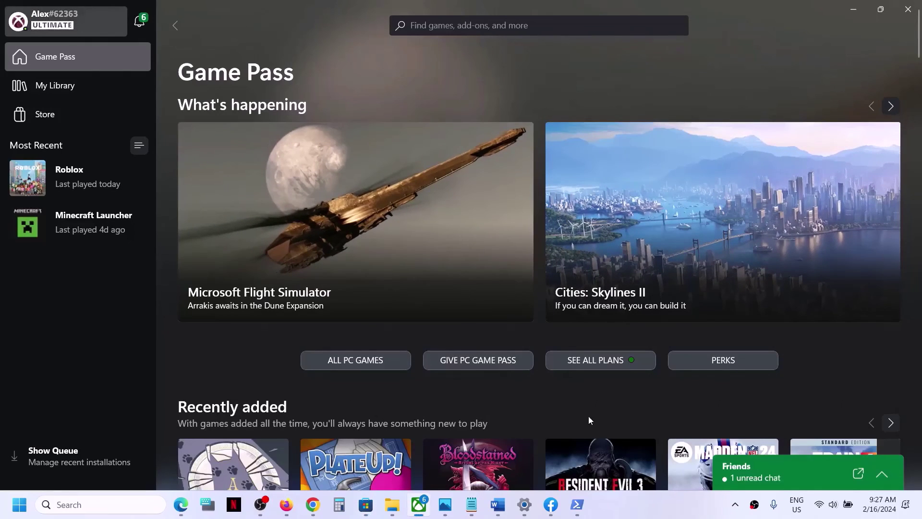
{"action": "right_click", "coordinate": [623, 506]}
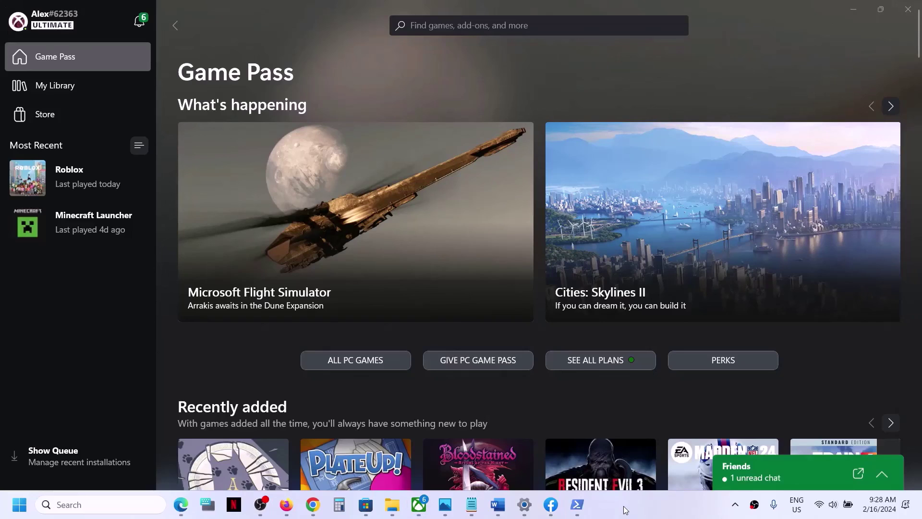